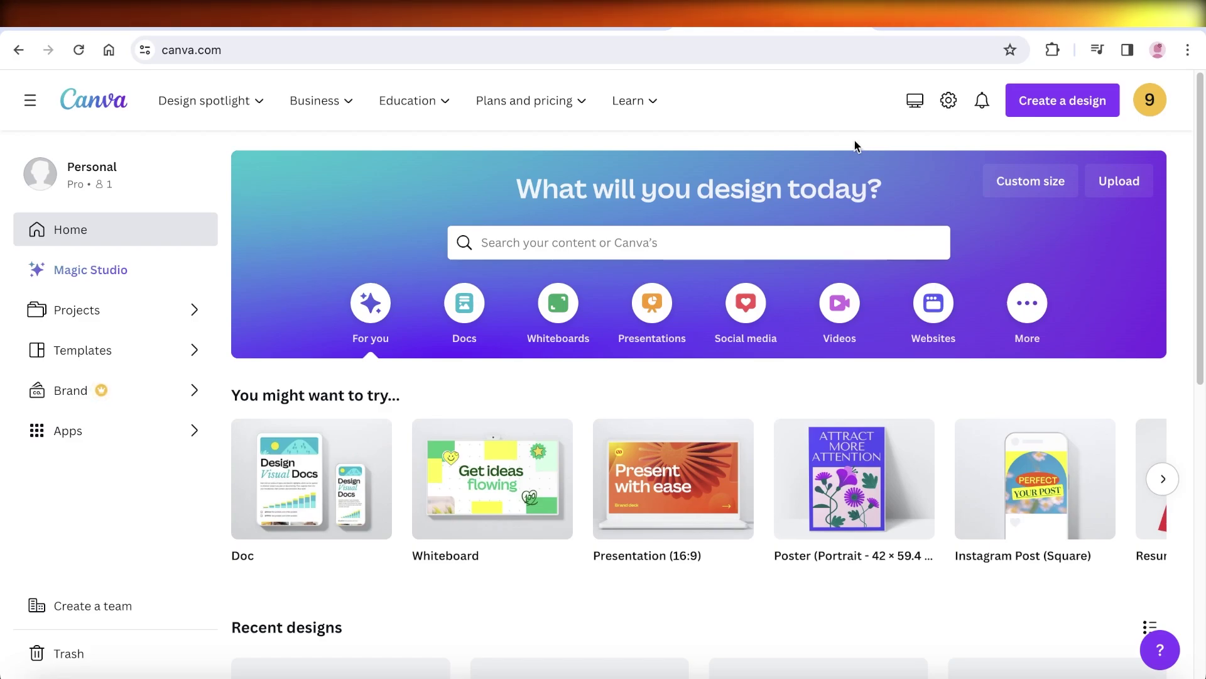
Search Canva templates for 'newsletter' and open the Newsletter results with 3,135 templates
click(834, 246)
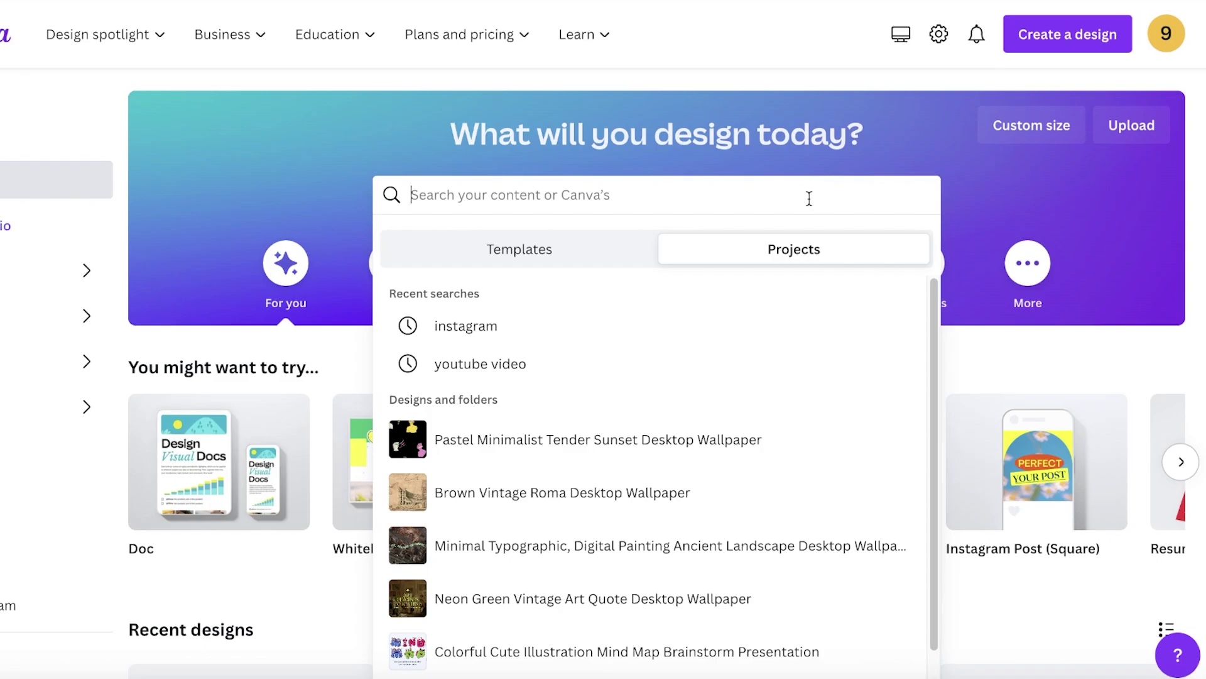
text(news)
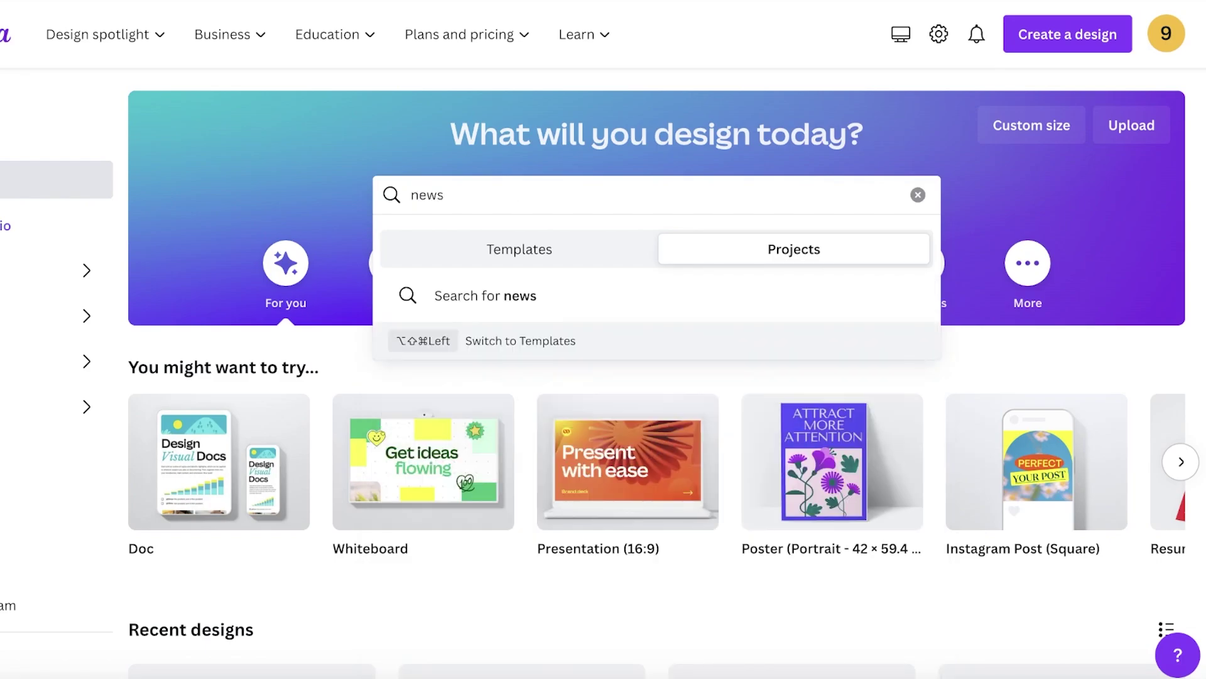
text(letter)
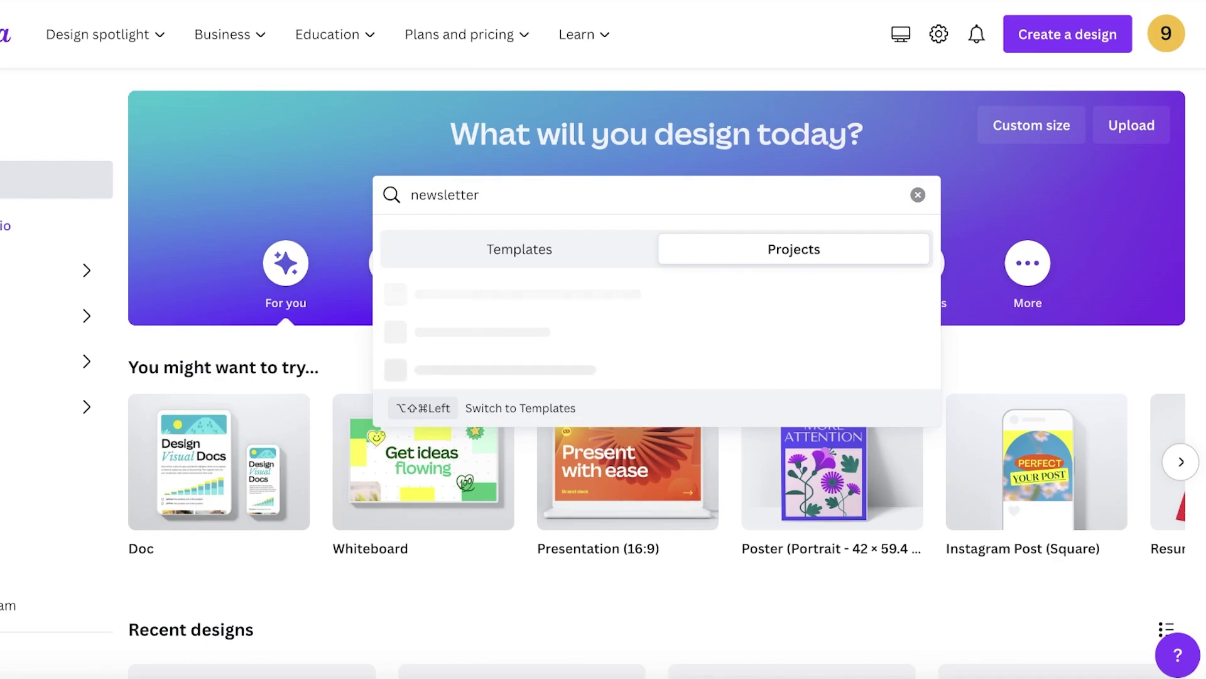
key(XF86AudioRaiseVolume)
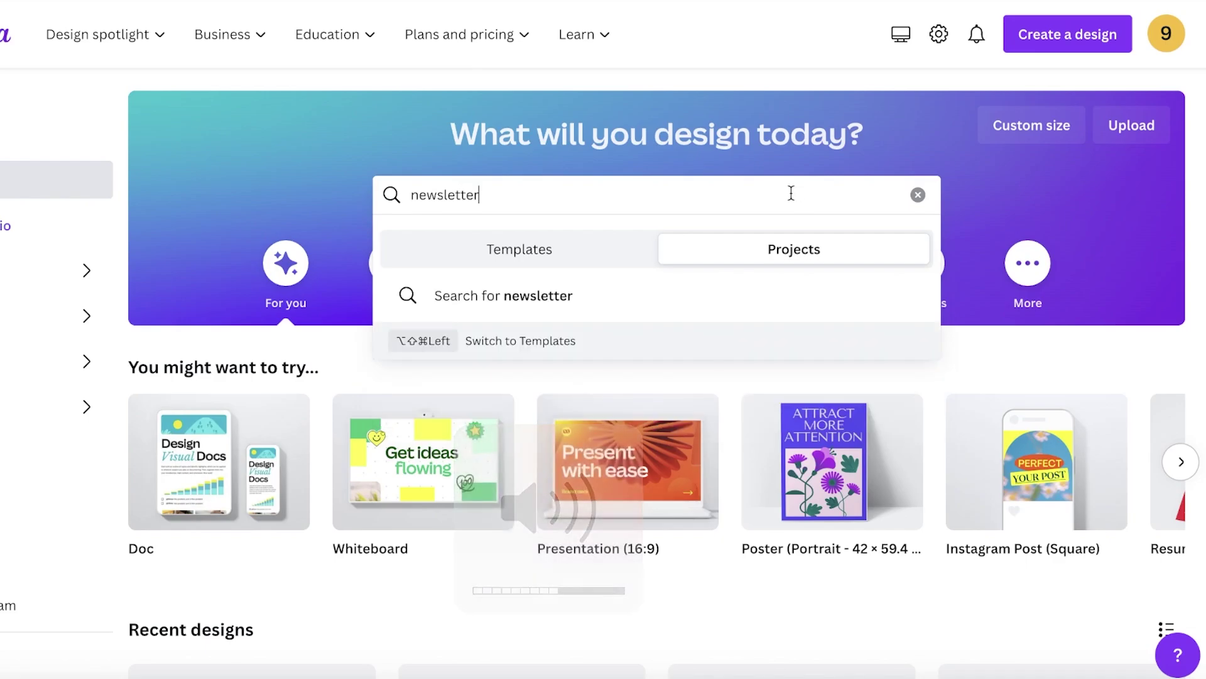
click(520, 249)
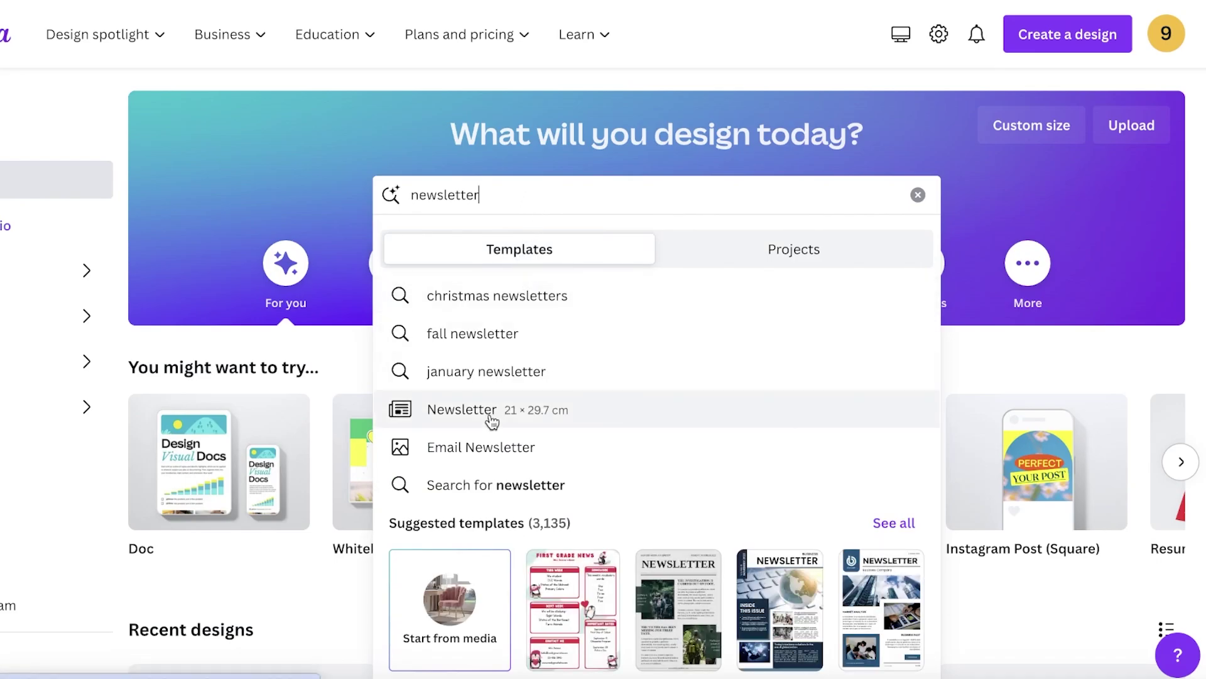
click(485, 331)
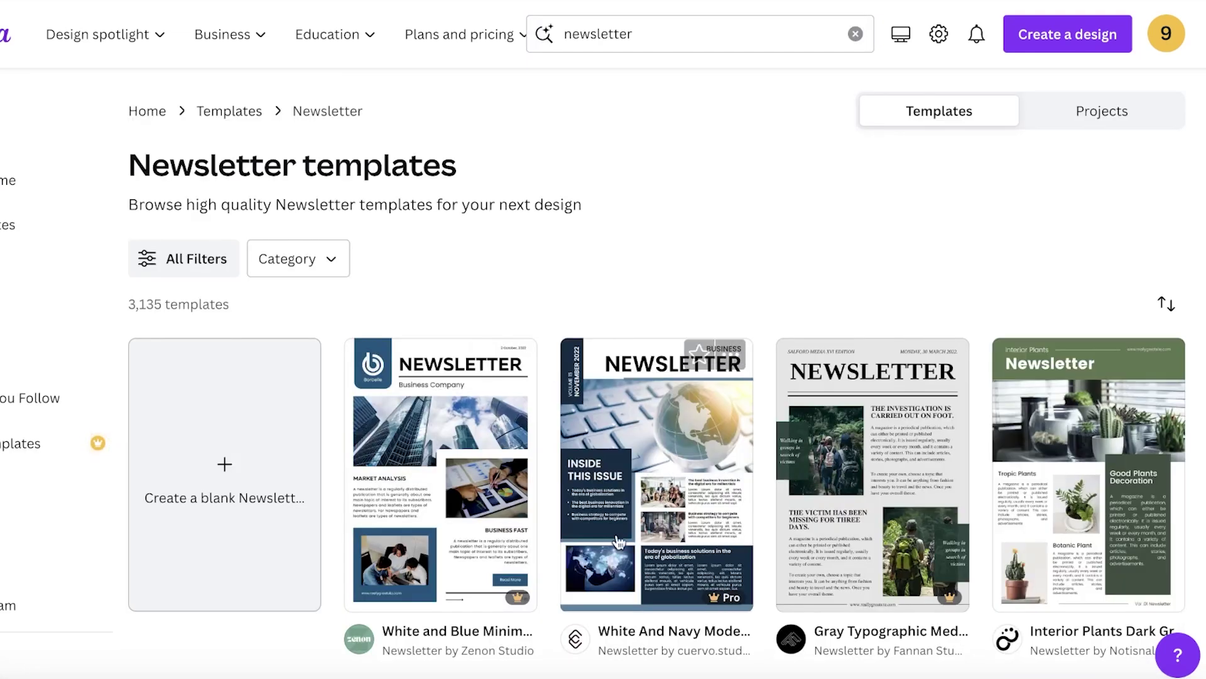
Scroll the Newsletter results, then reopen the 'newsletter' search suggestions
scroll(619, 542, down, 10)
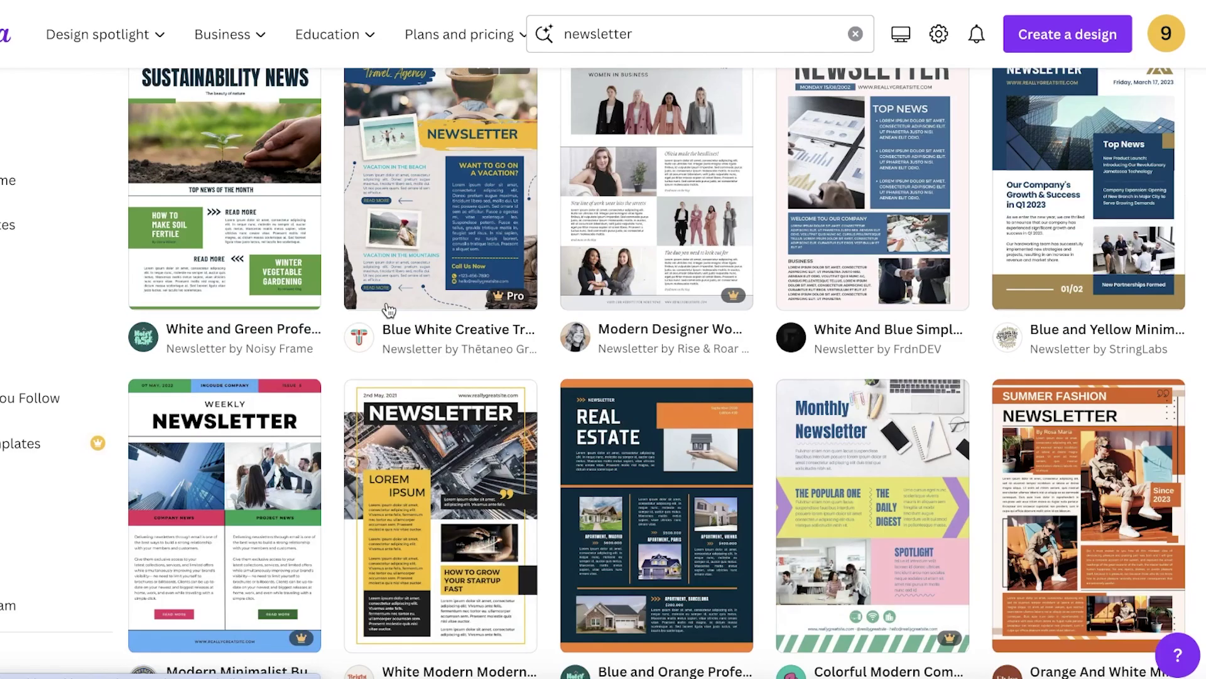
scroll(556, 238, up, 10)
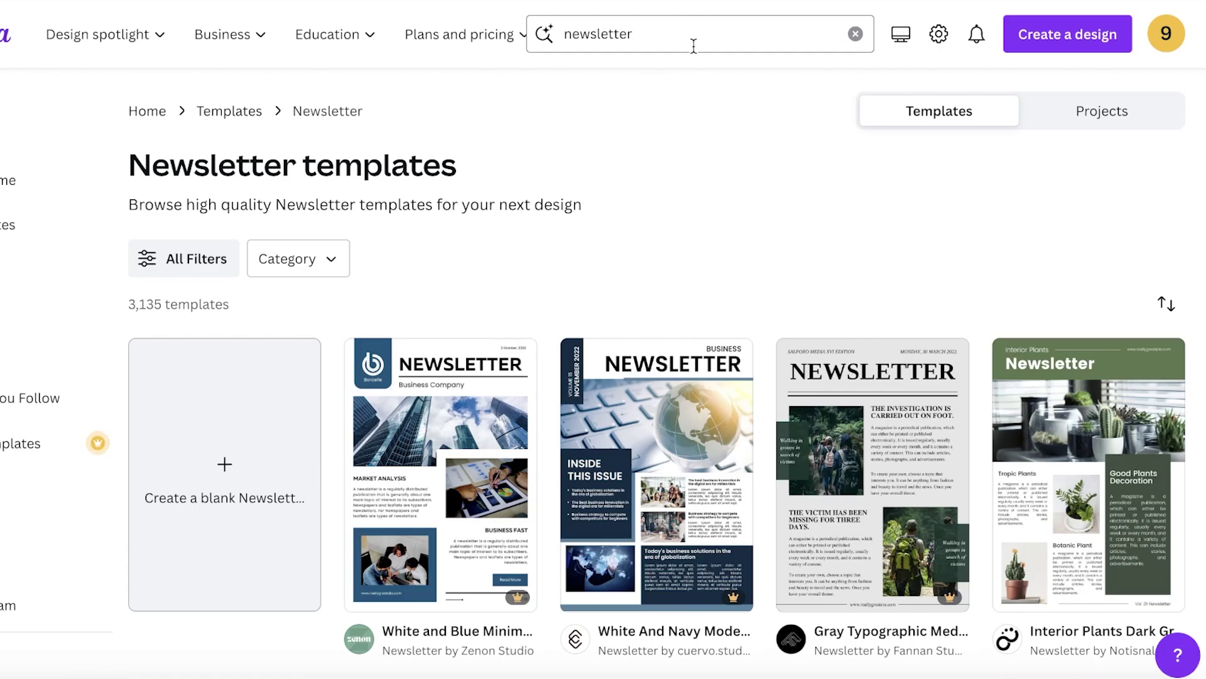
click(607, 33)
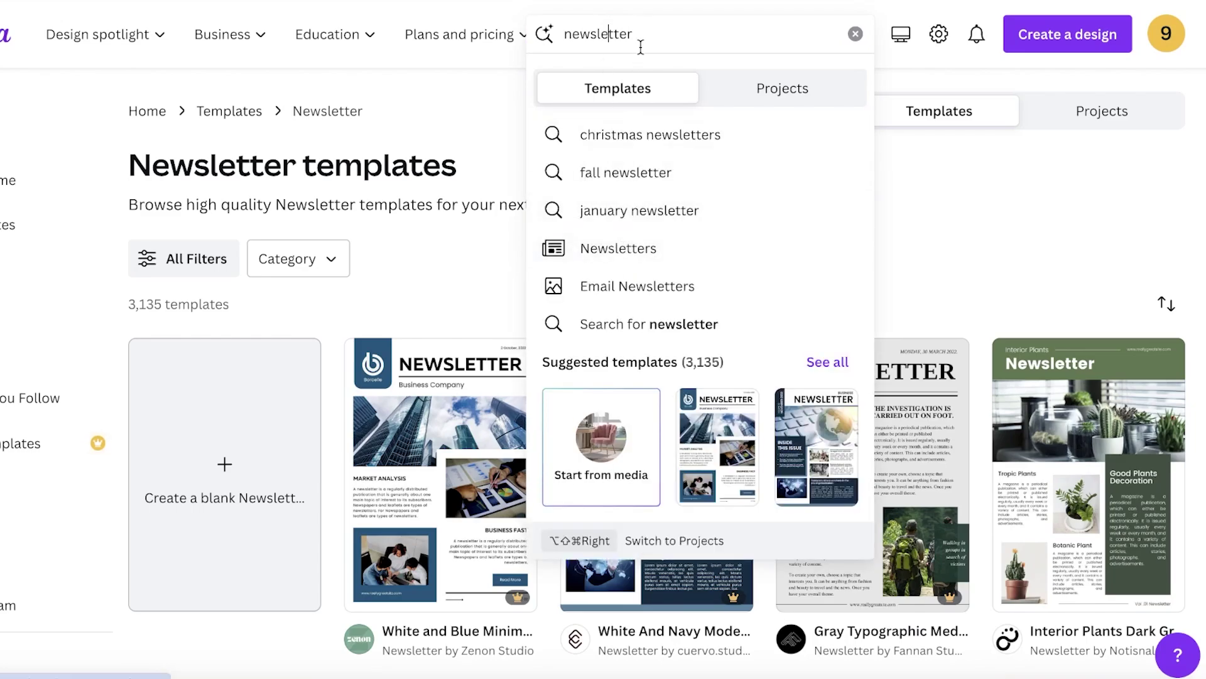
click(664, 30)
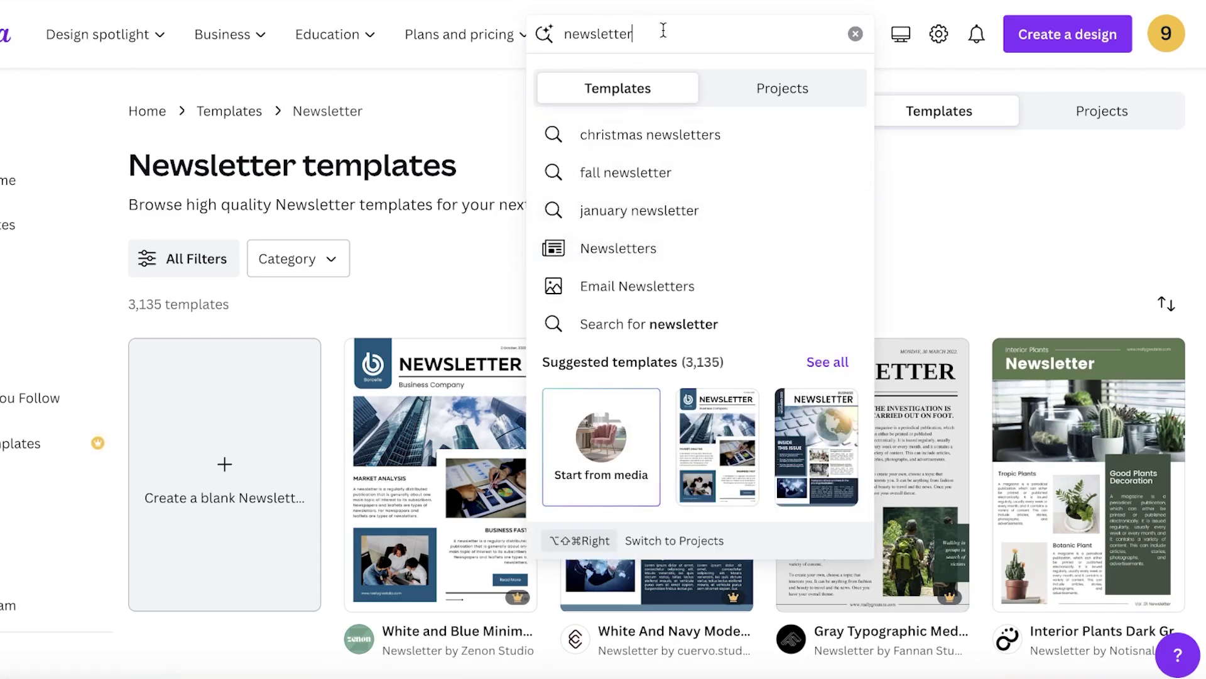
Open the Email Newsletters collection of 626 templates and scroll through it
click(608, 286)
scroll(602, 291, down, 3)
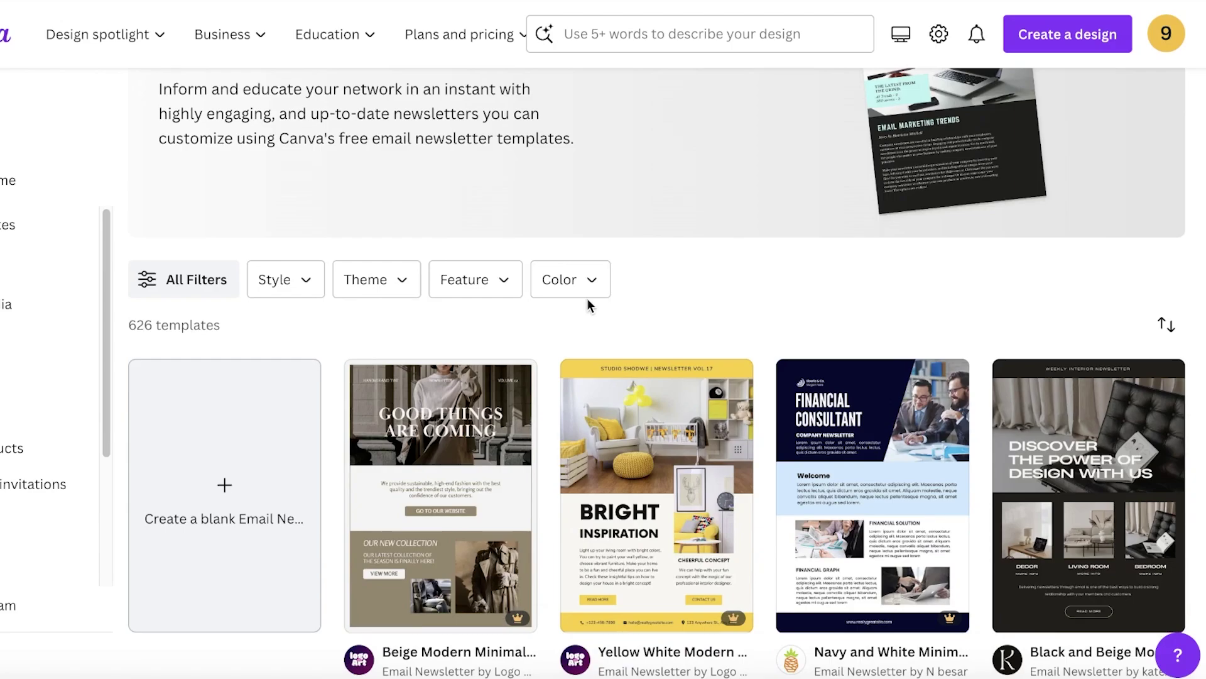
scroll(606, 421, down, 1)
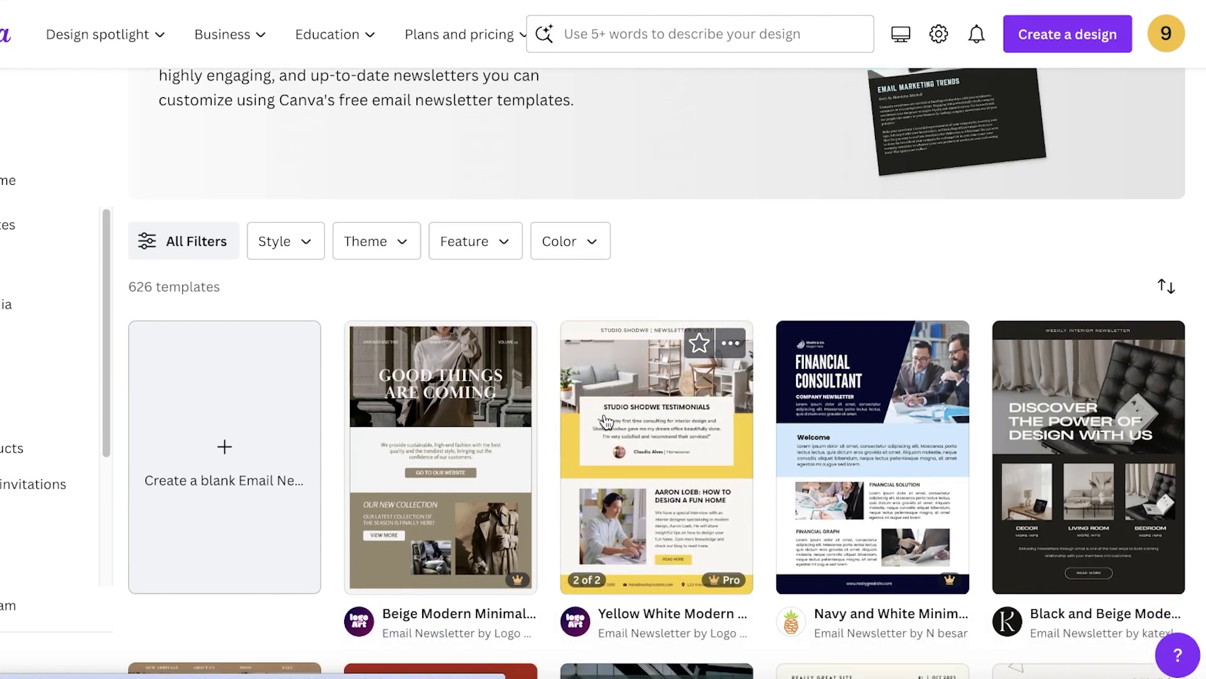
scroll(729, 461, down, 3)
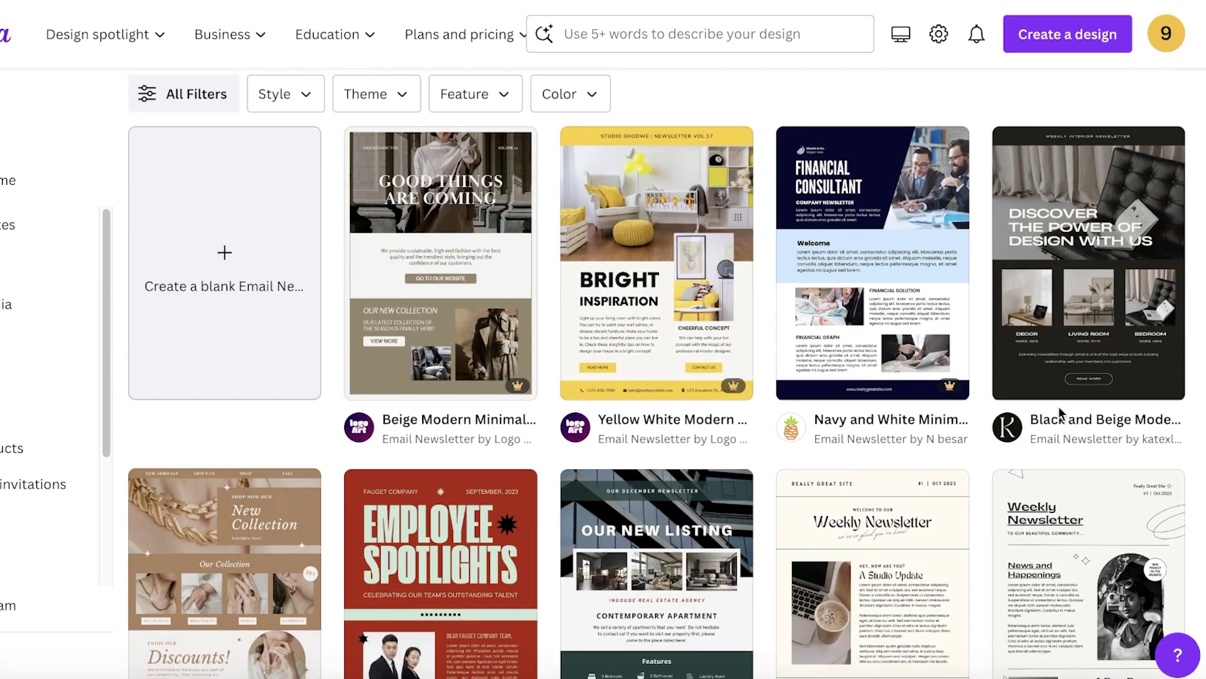
scroll(999, 361, down, 8)
scroll(999, 362, up, 4)
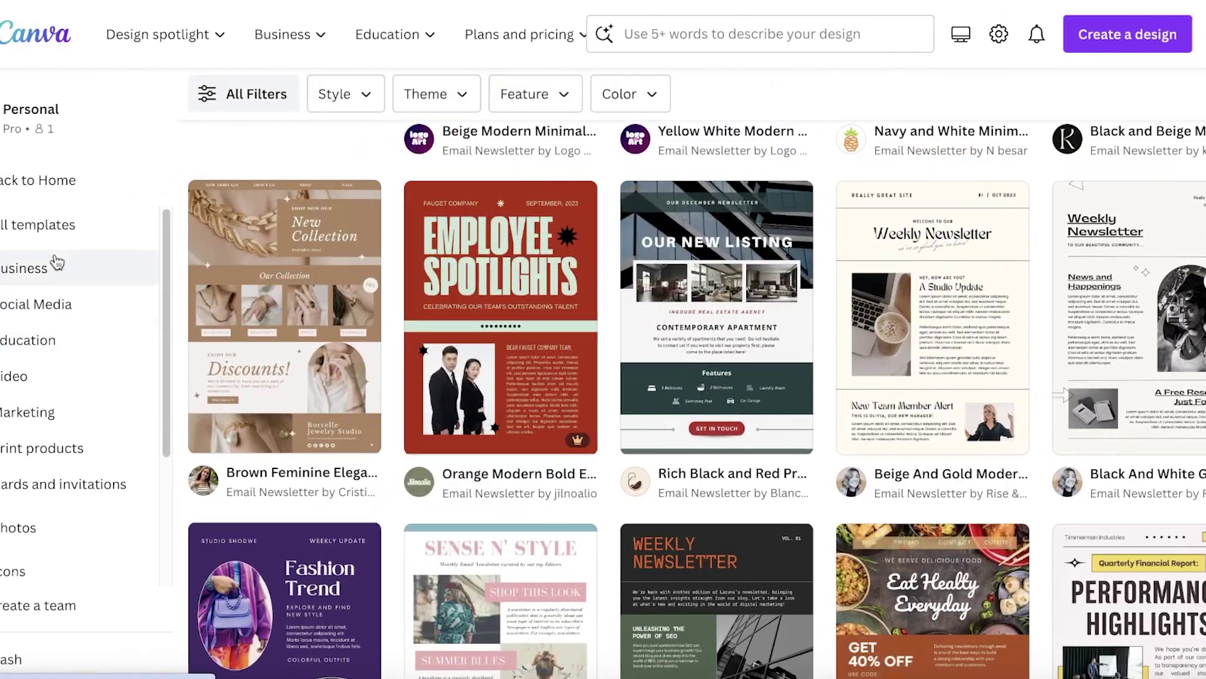
scroll(305, 170, up, 6)
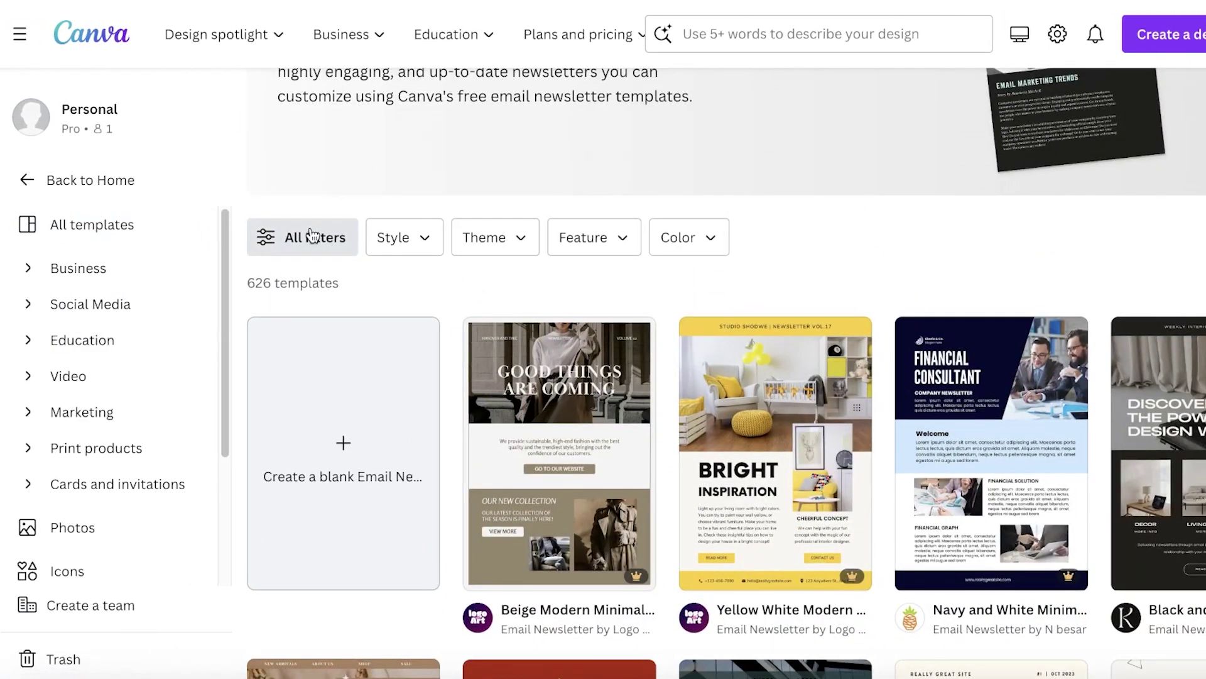
Browse the Style, Theme, Feature and Color filters, then close them without applying any
click(283, 233)
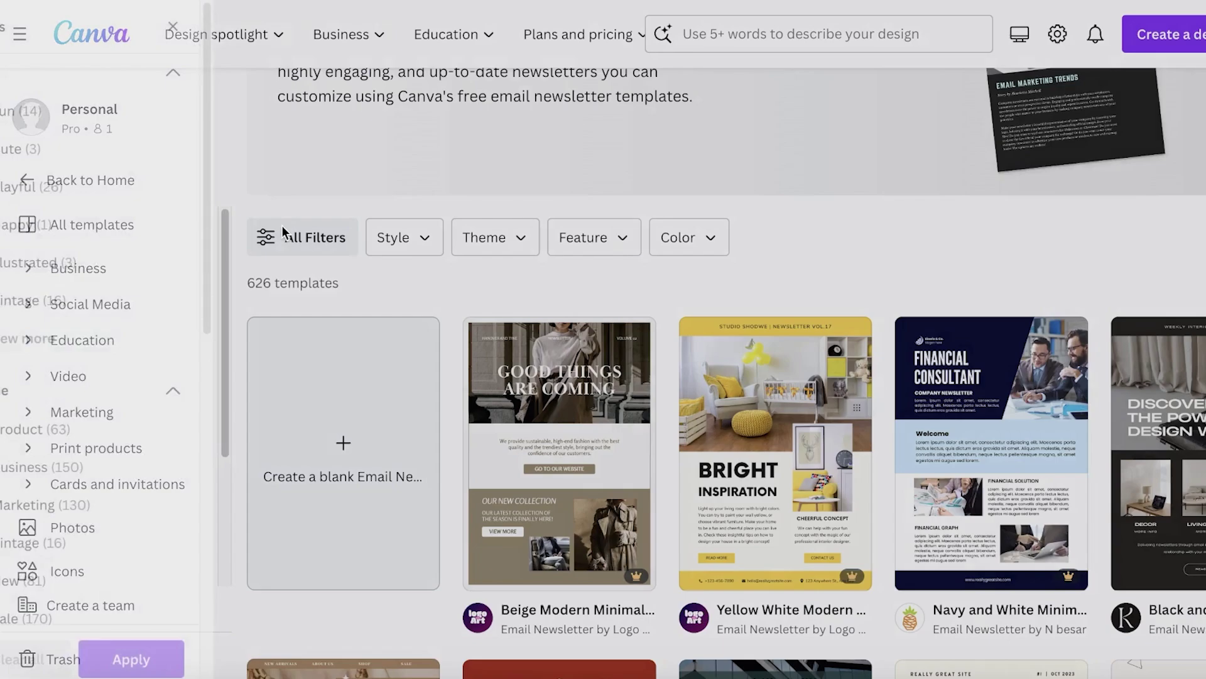
scroll(137, 176, down, 10)
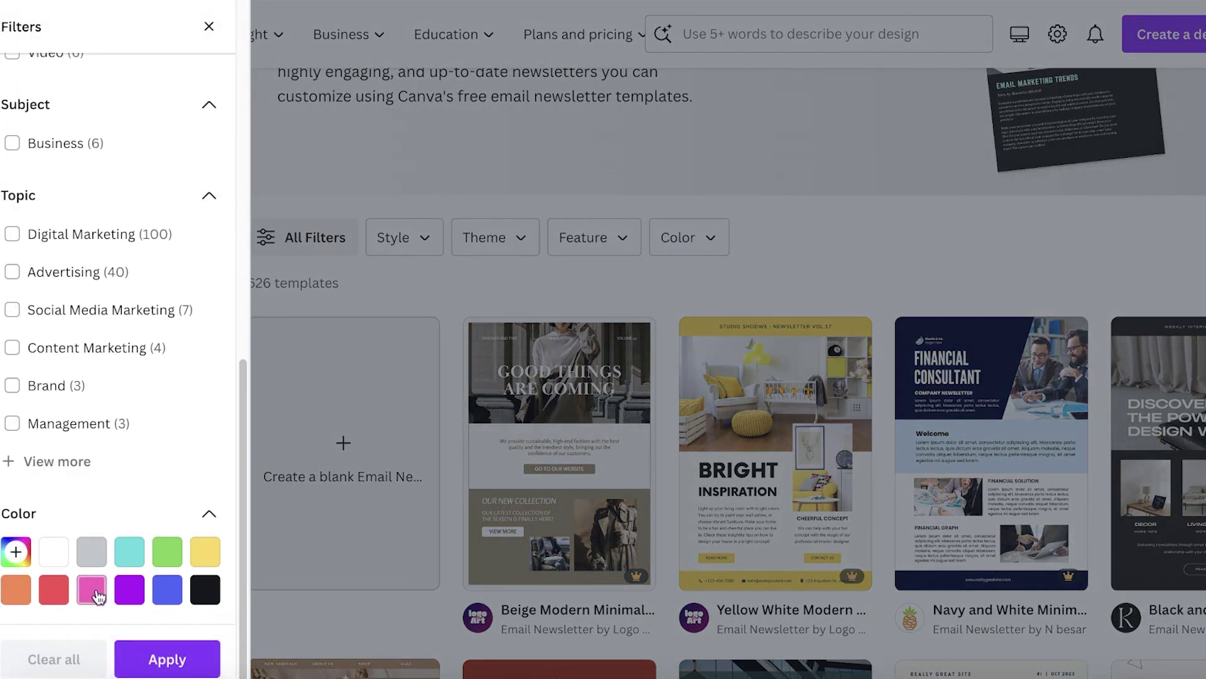
scroll(78, 339, up, 4)
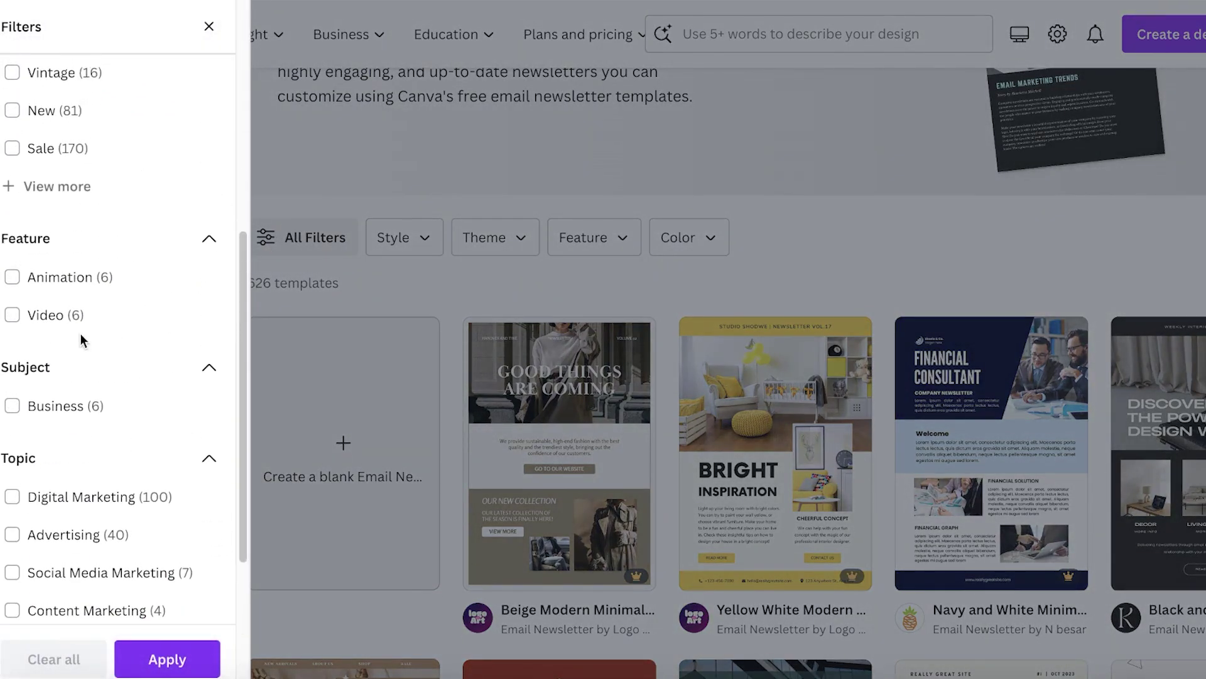
scroll(80, 239, up, 8)
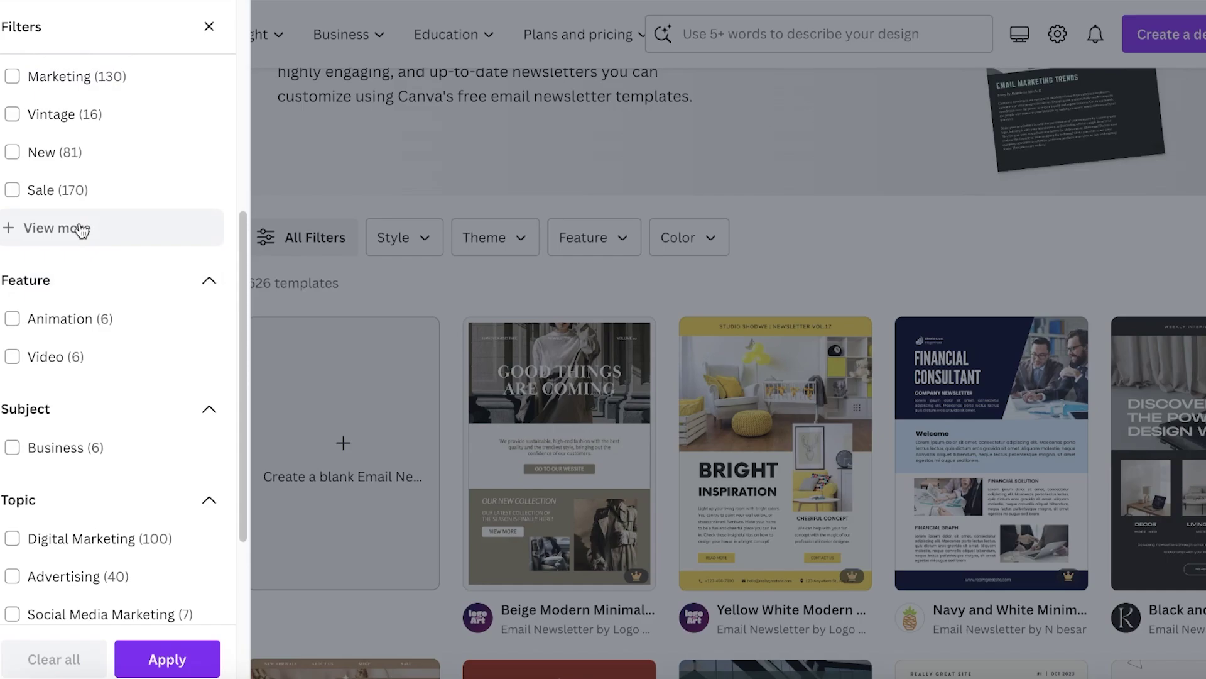
click(541, 244)
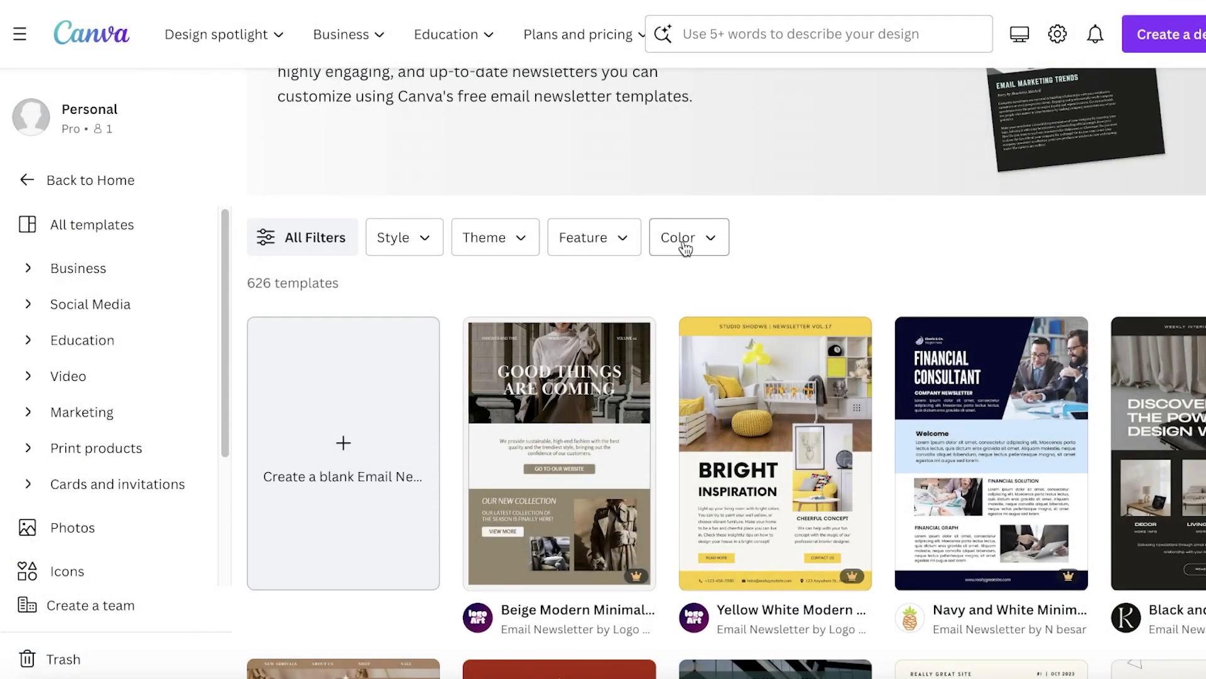
Scroll through the 626 Email Newsletter templates and back up to the first row
scroll(679, 276, down, 10)
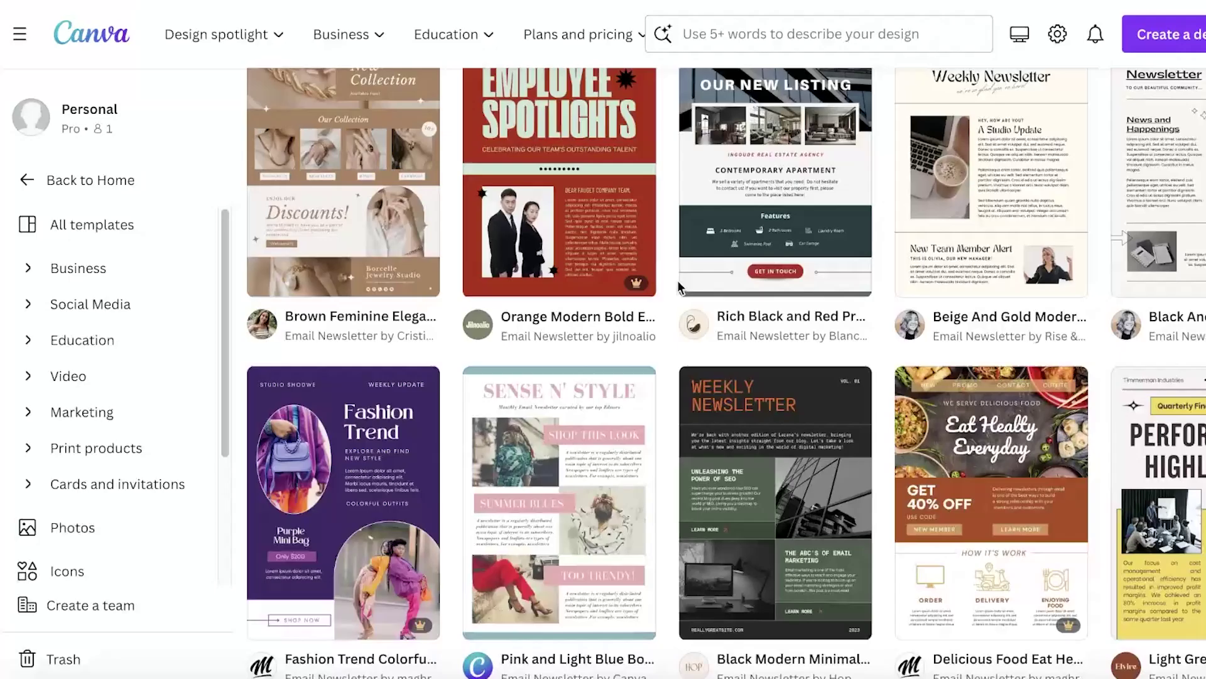
scroll(955, 442, down, 14)
scroll(589, 362, up, 1)
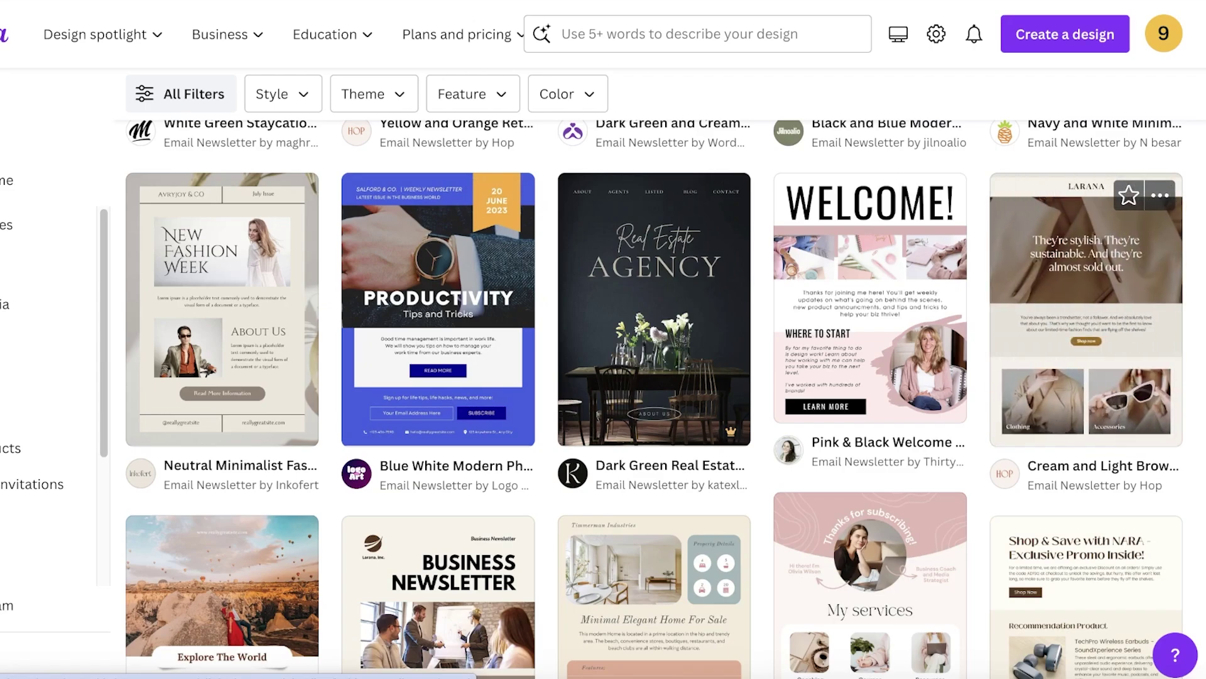
scroll(1064, 399, down, 2)
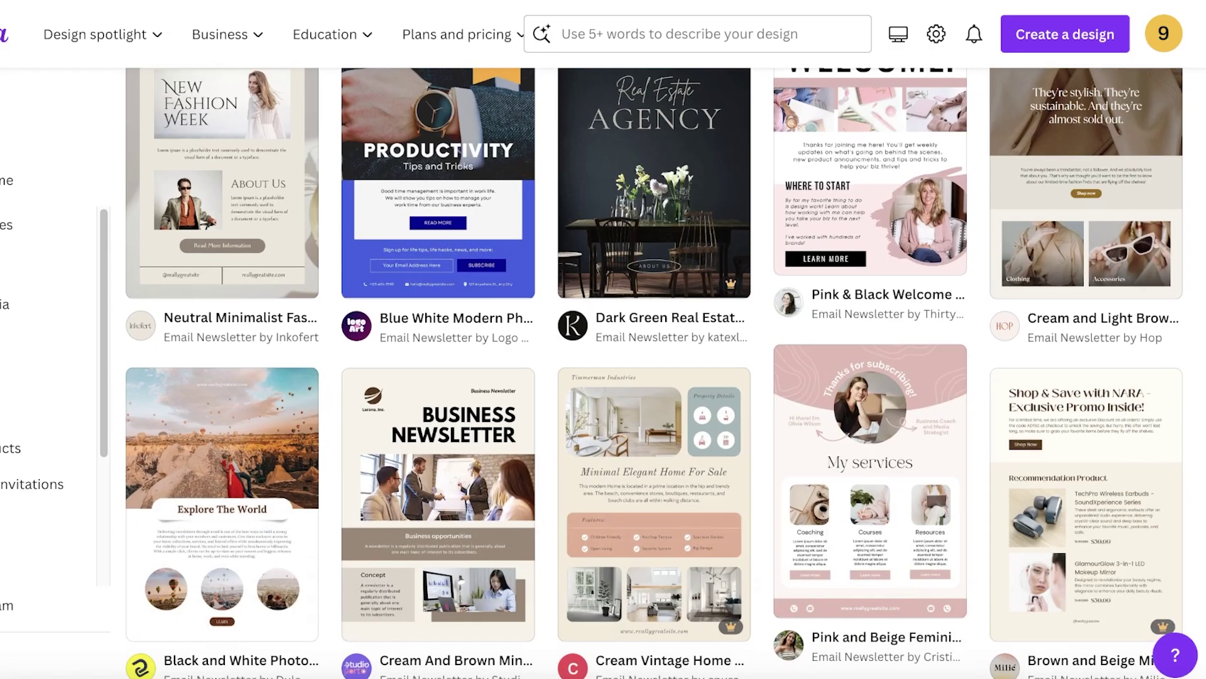
scroll(653, 377, down, 3)
scroll(1132, 322, down, 5)
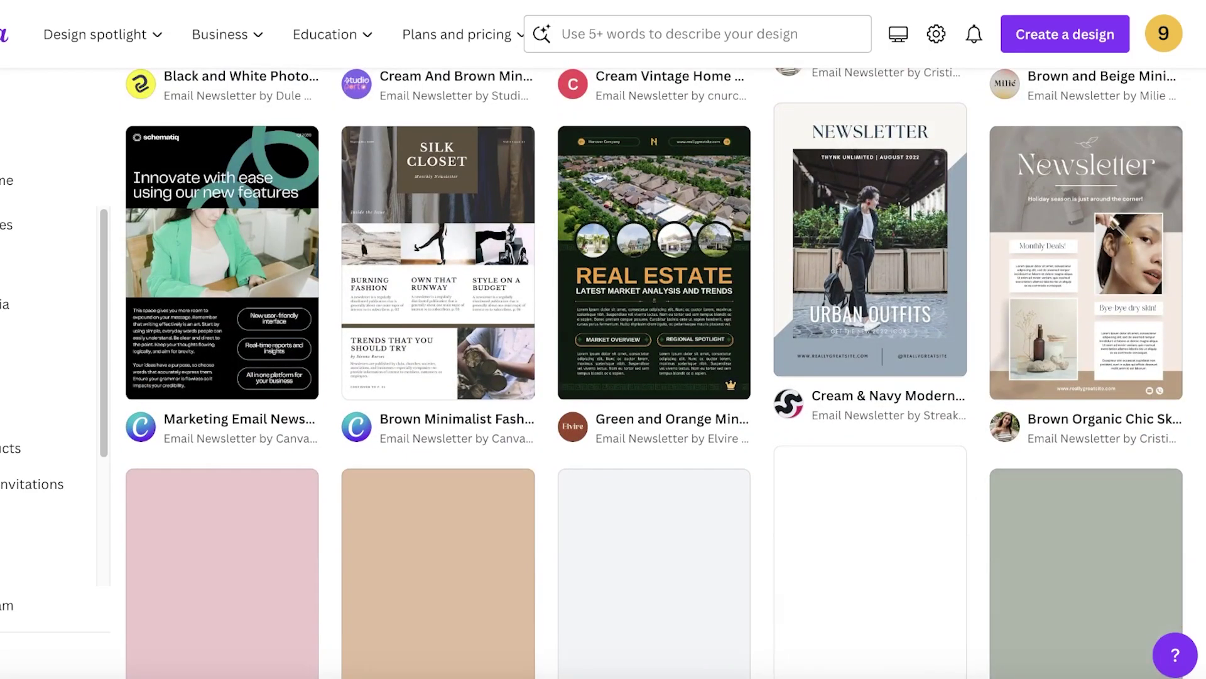
scroll(1132, 322, down, 3)
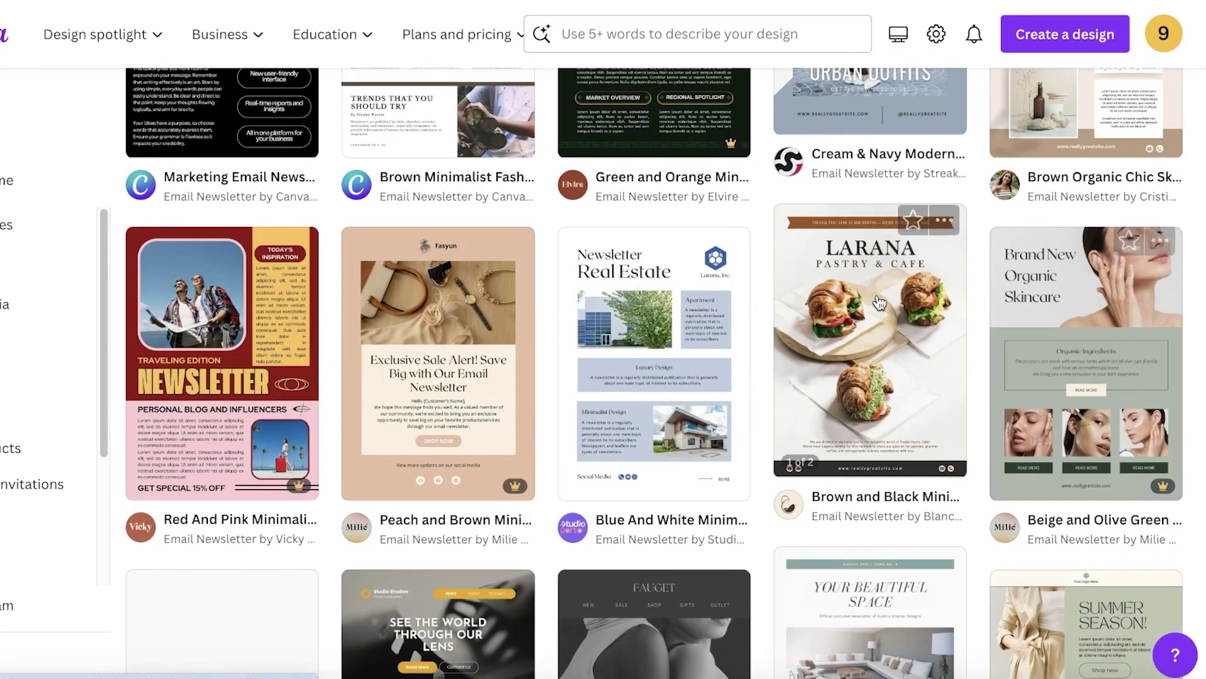
scroll(405, 421, down, 6)
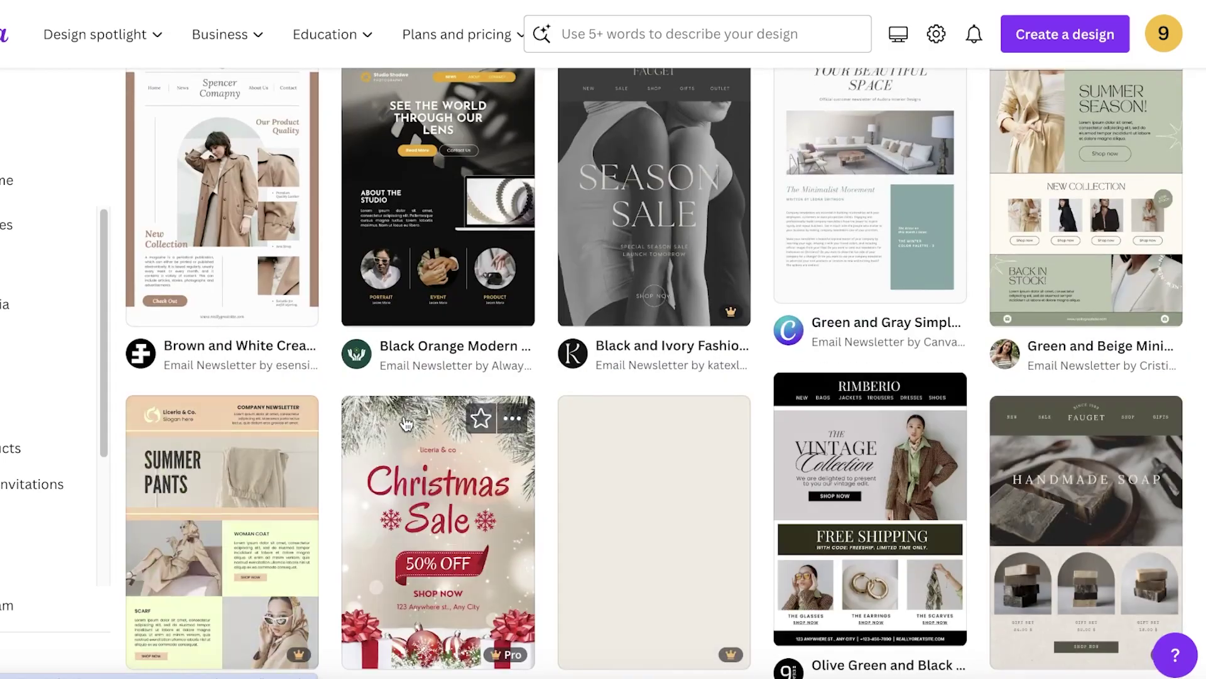
scroll(169, 407, down, 5)
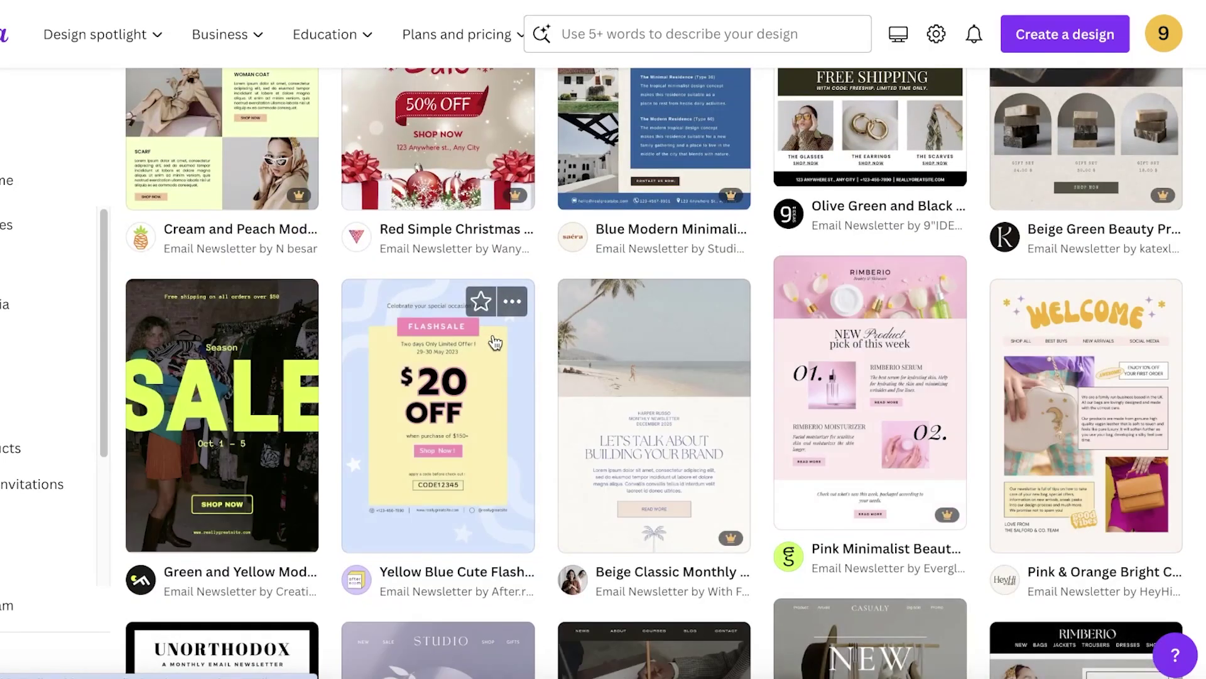
scroll(978, 419, down, 5)
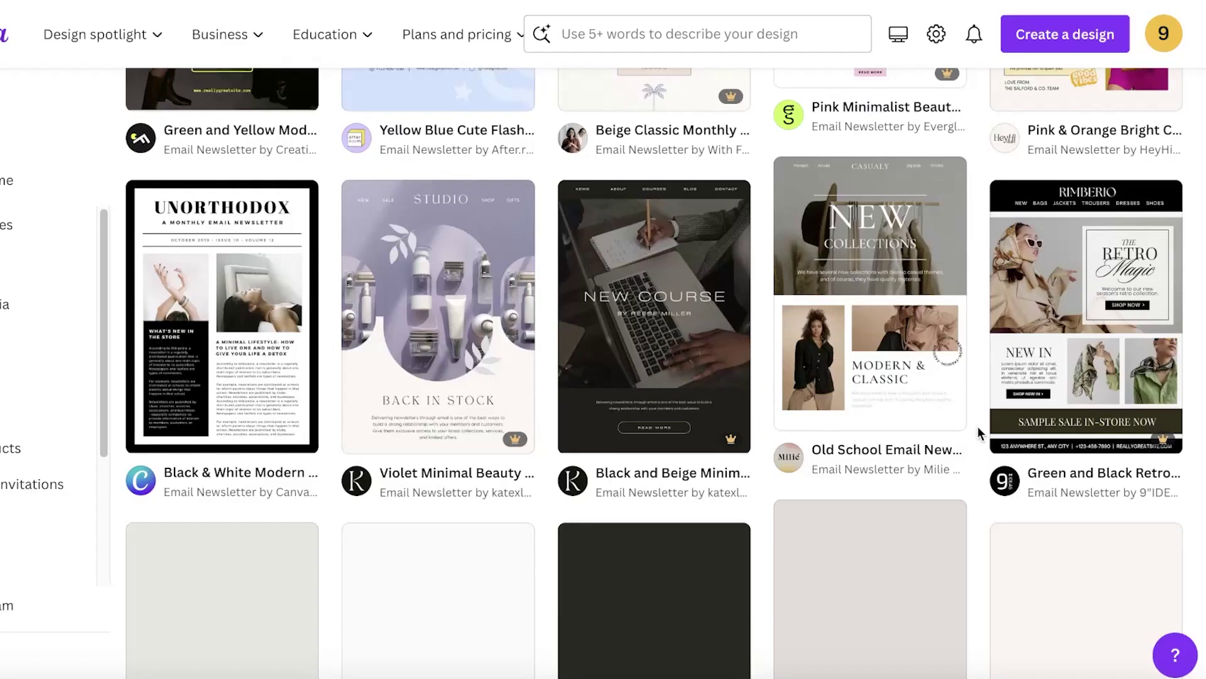
scroll(776, 443, down, 3)
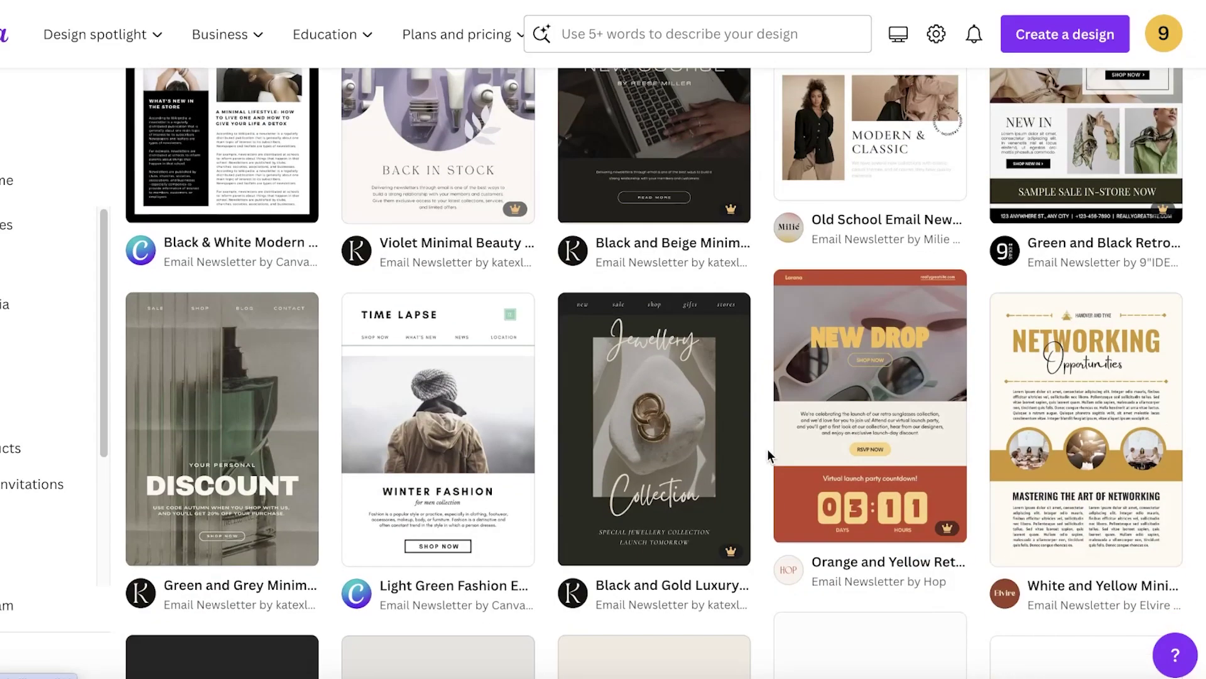
scroll(409, 399, down, 2)
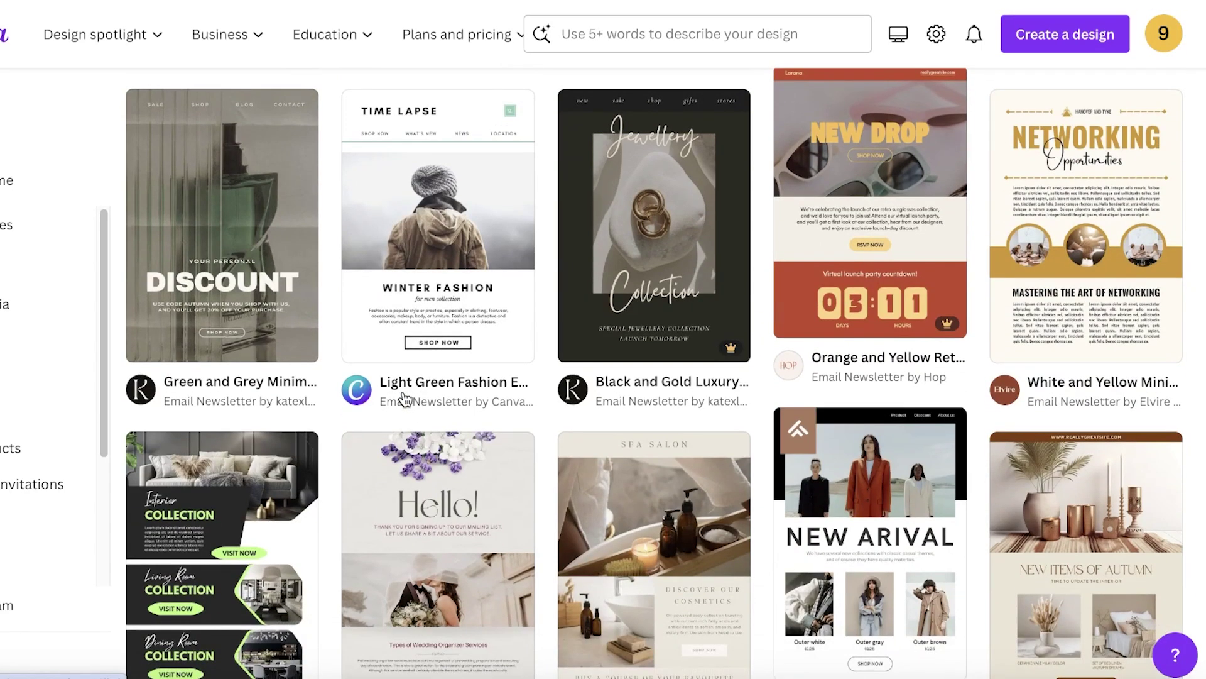
scroll(432, 409, down, 3)
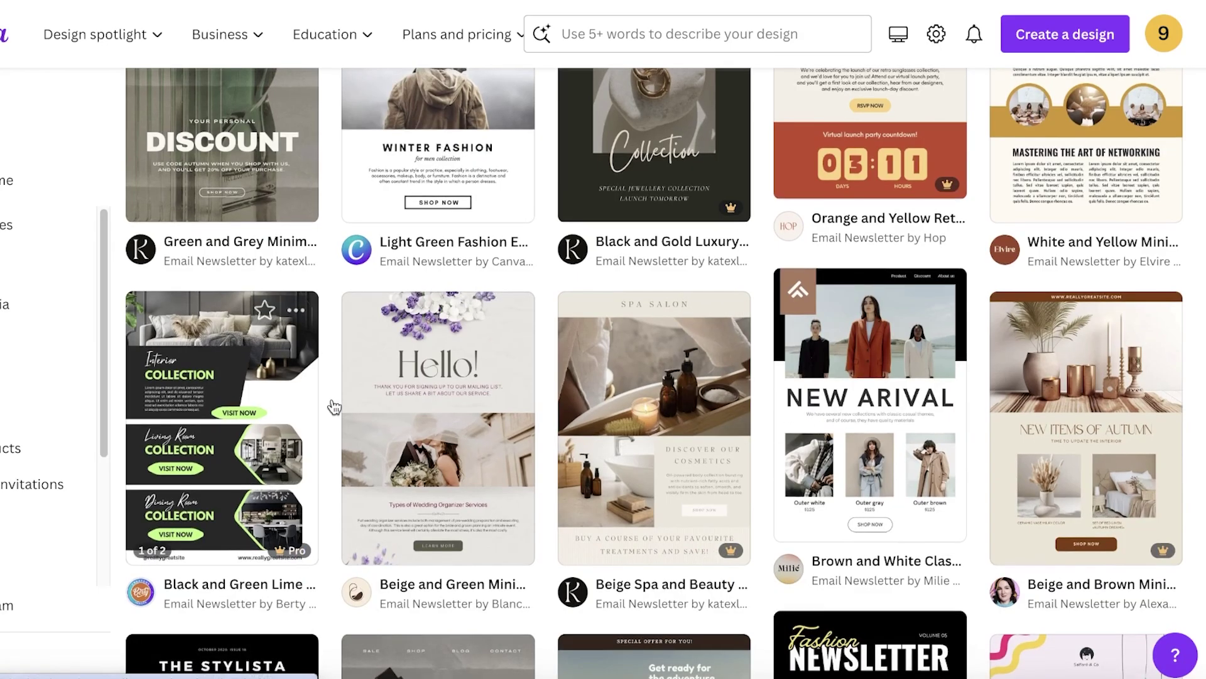
scroll(510, 405, down, 5)
scroll(510, 406, down, 10)
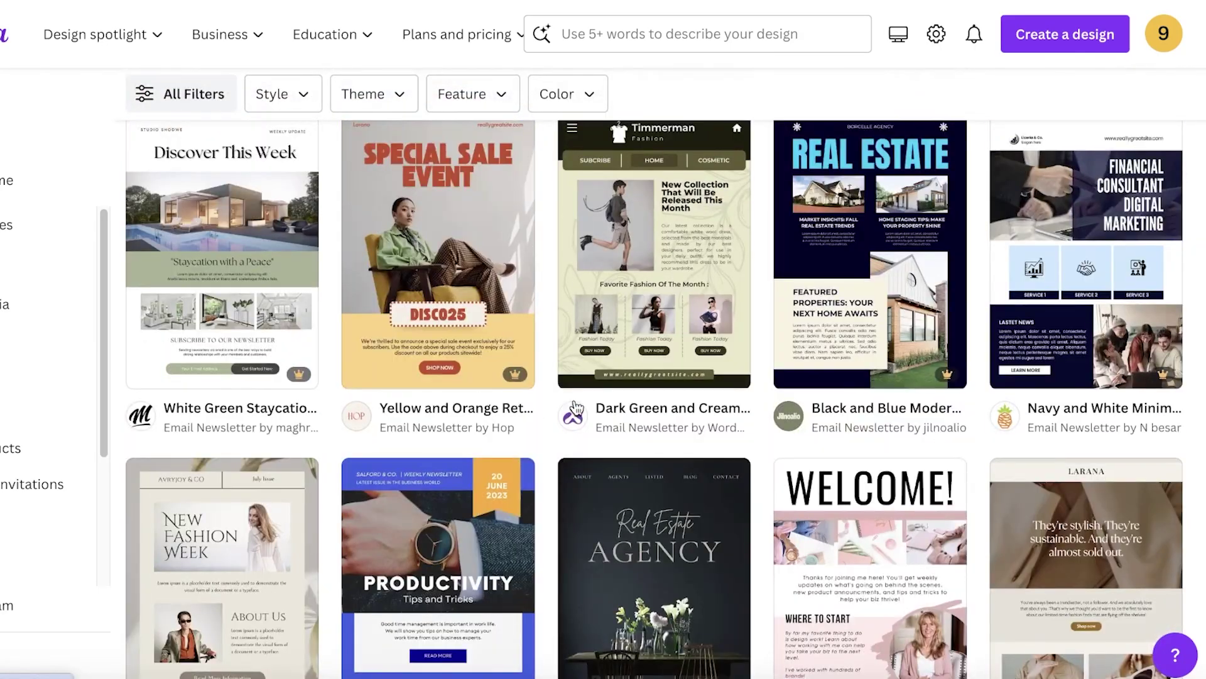
scroll(580, 411, down, 3)
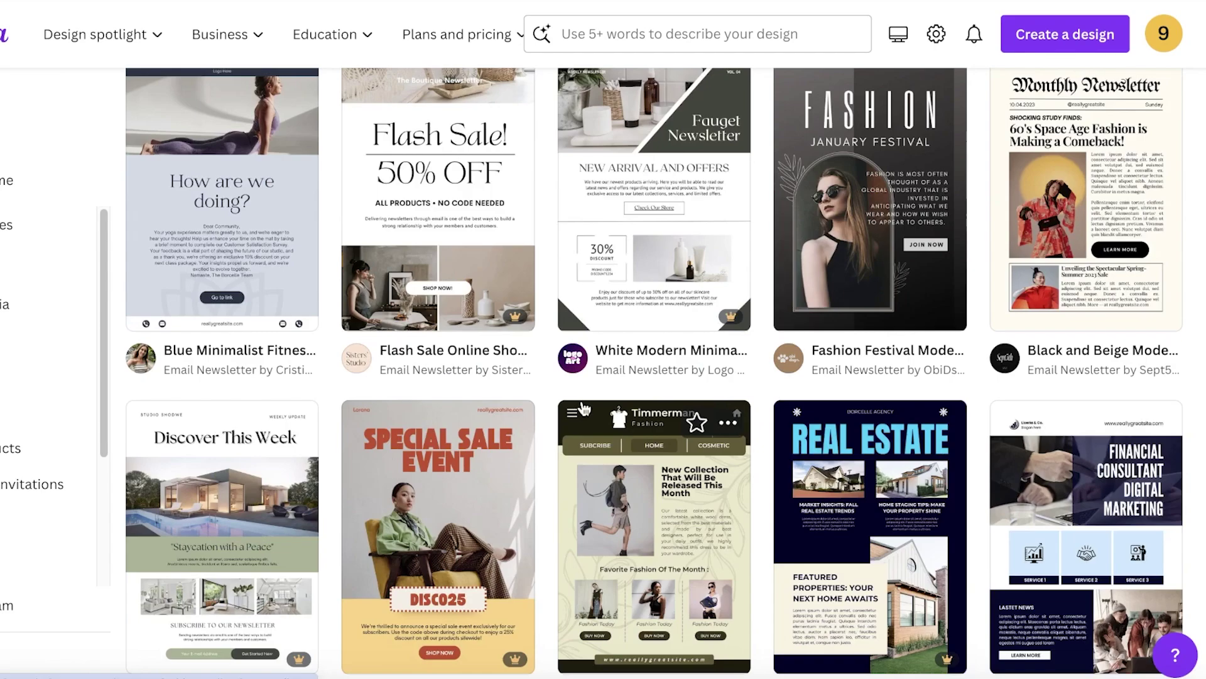
scroll(743, 329, up, 1)
scroll(743, 329, up, 3)
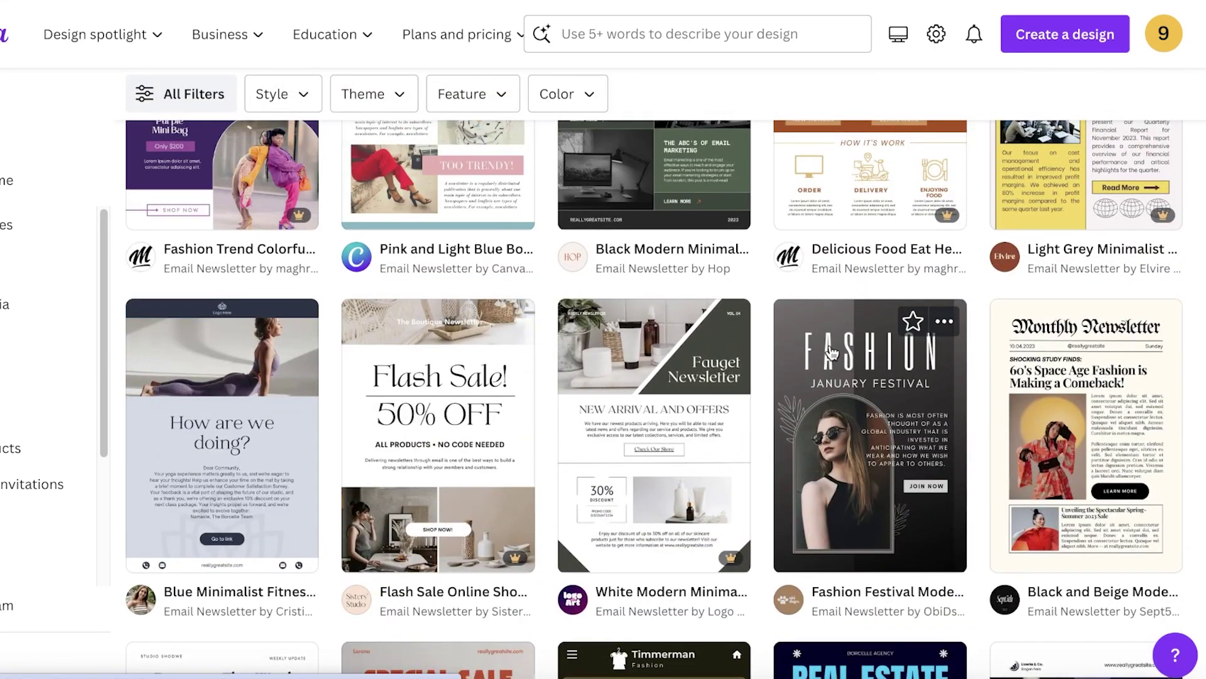
scroll(847, 368, up, 3)
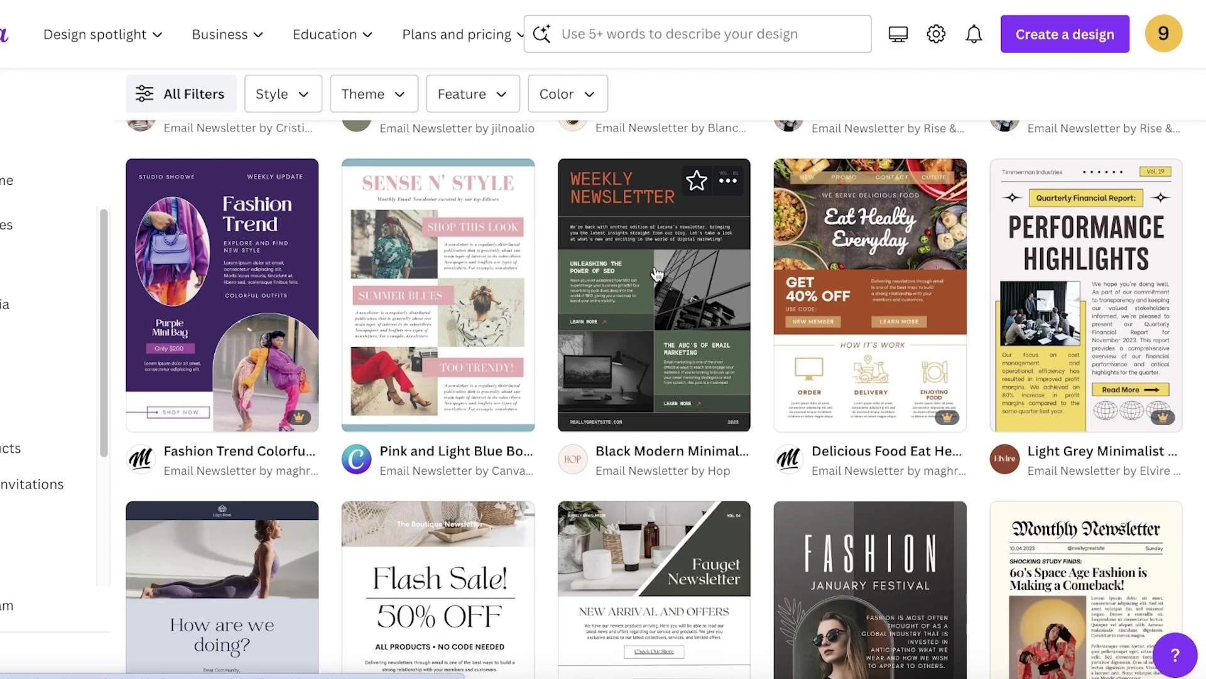
scroll(476, 348, up, 10)
scroll(476, 349, down, 3)
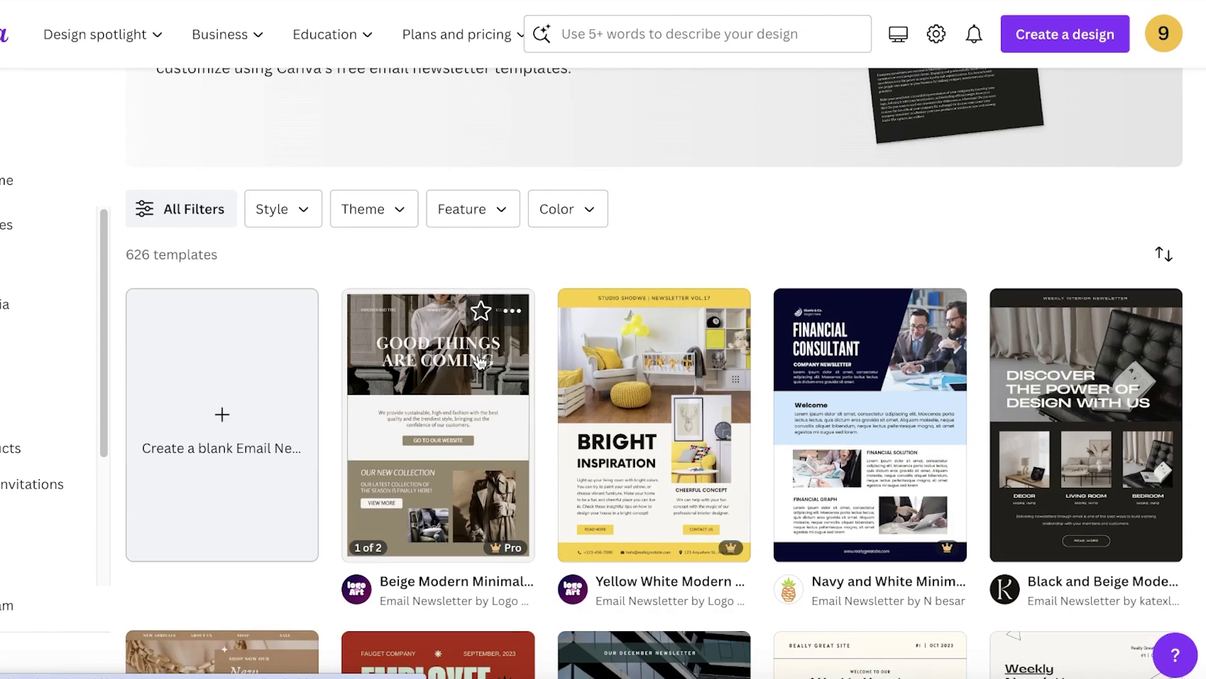
Open the Beige Modern Minimalist Fashion template in the editor and zoom in on the page
click(518, 417)
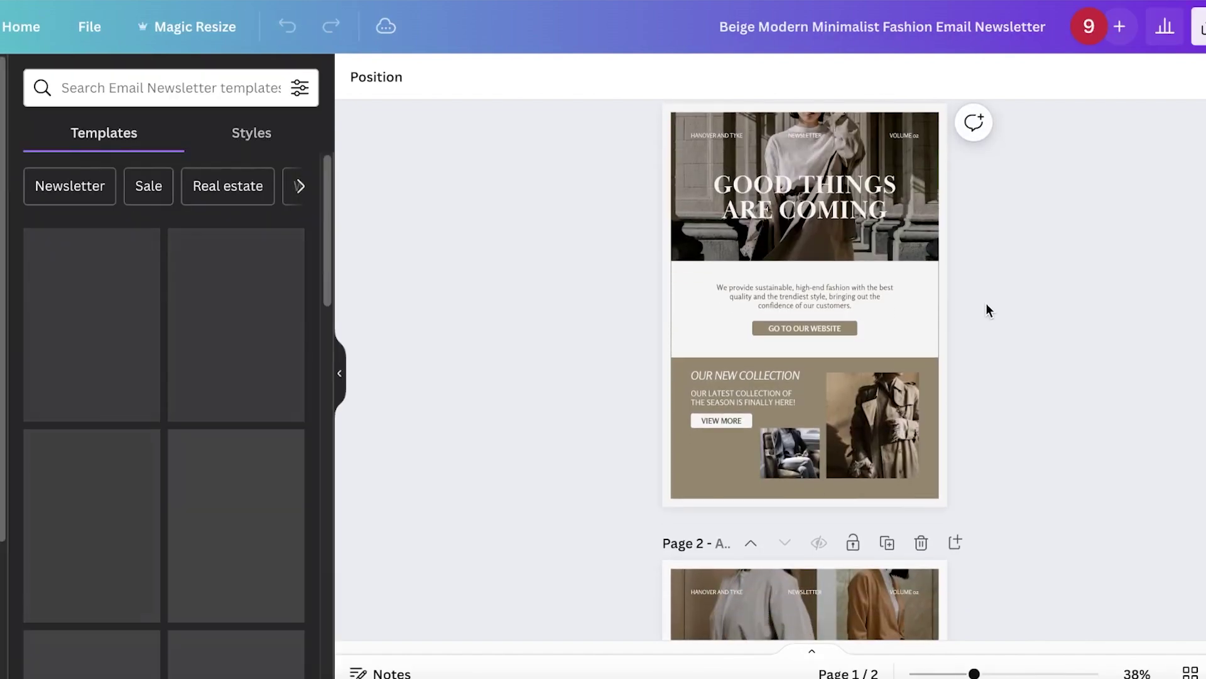
scroll(986, 303, down, 2)
scroll(986, 303, up, 3)
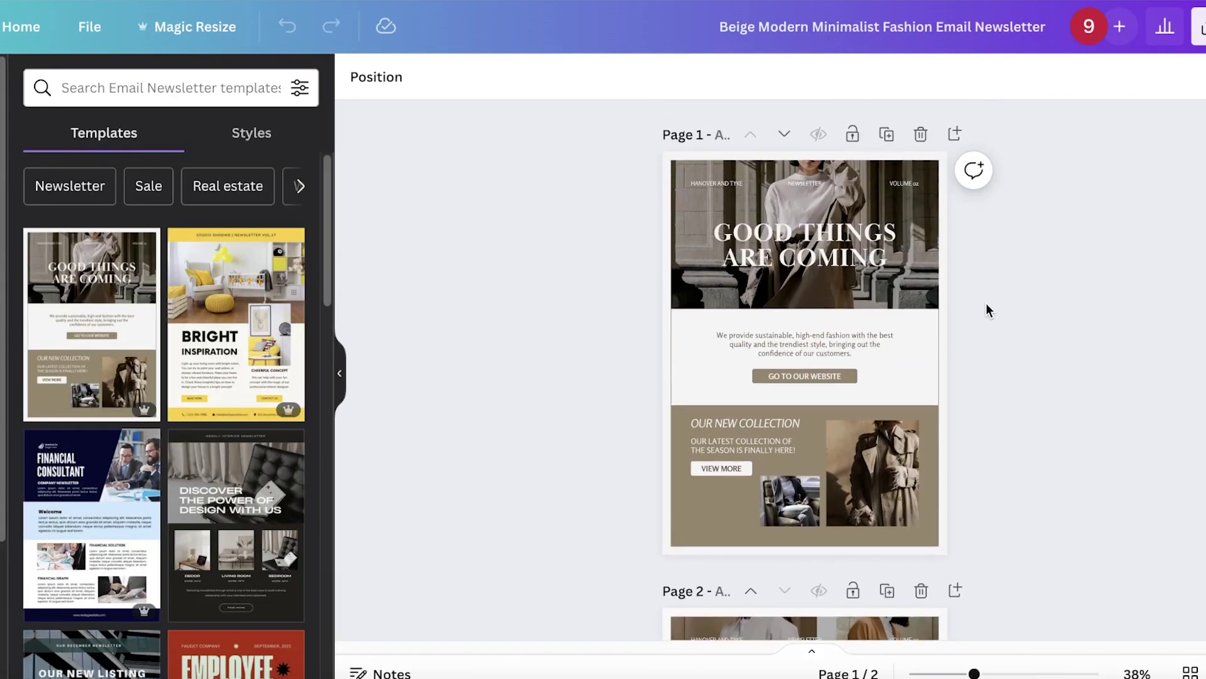
drag(974, 673, 1016, 673)
scroll(1016, 372, up, 2)
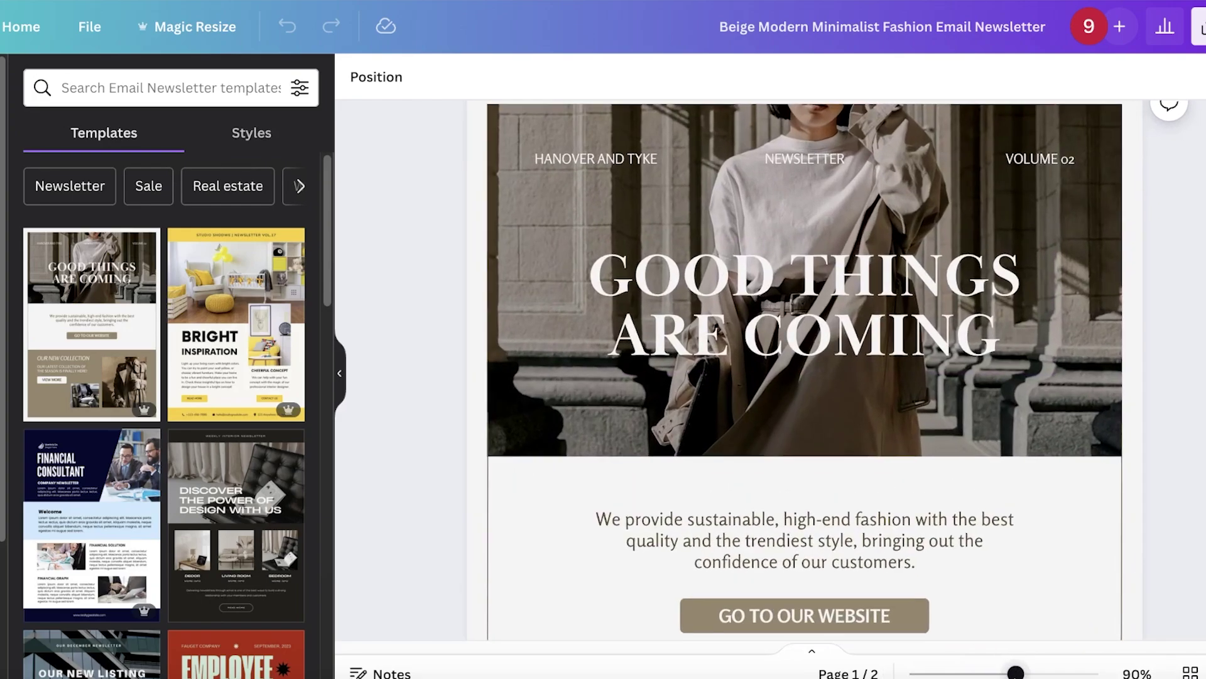
scroll(972, 277, up, 1)
Swap the header photo for the uploaded image of a woman applying makeup
click(524, 365)
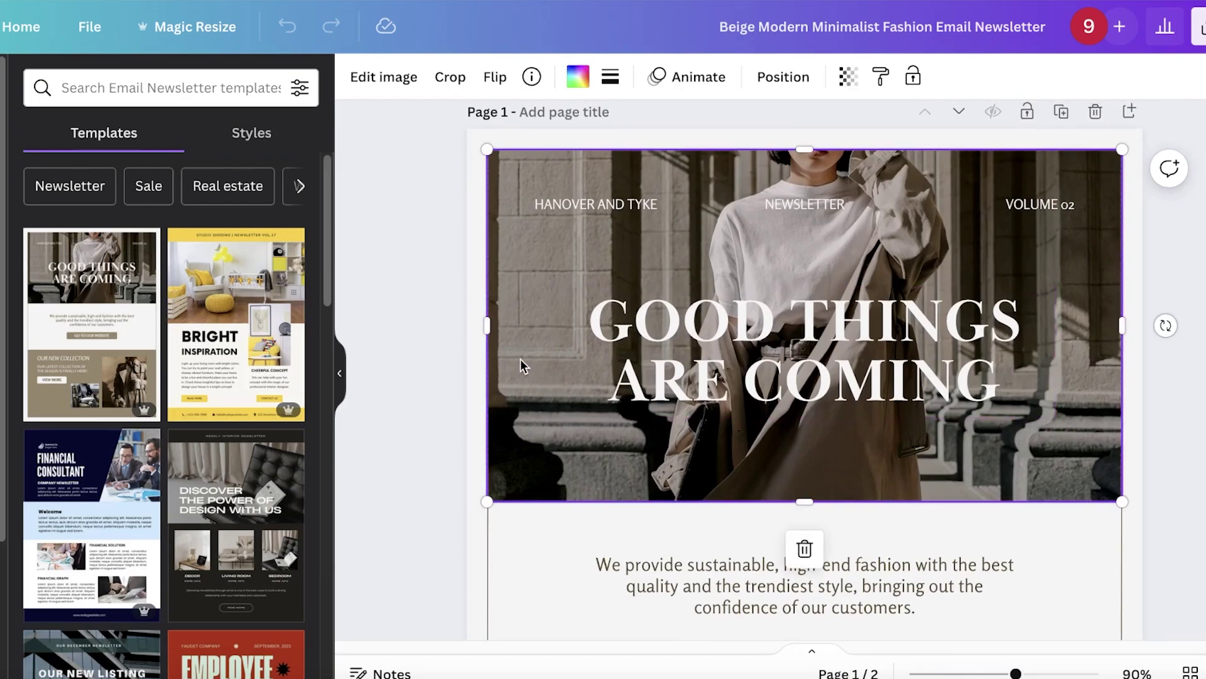
key(Delete)
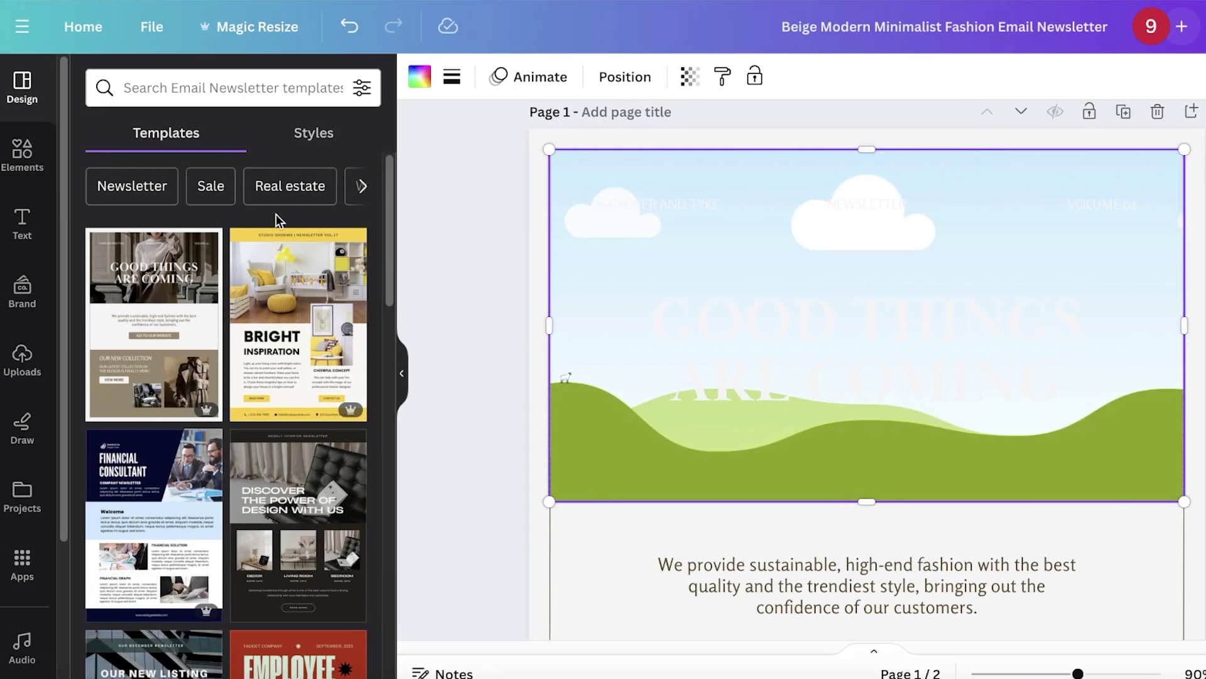
click(22, 154)
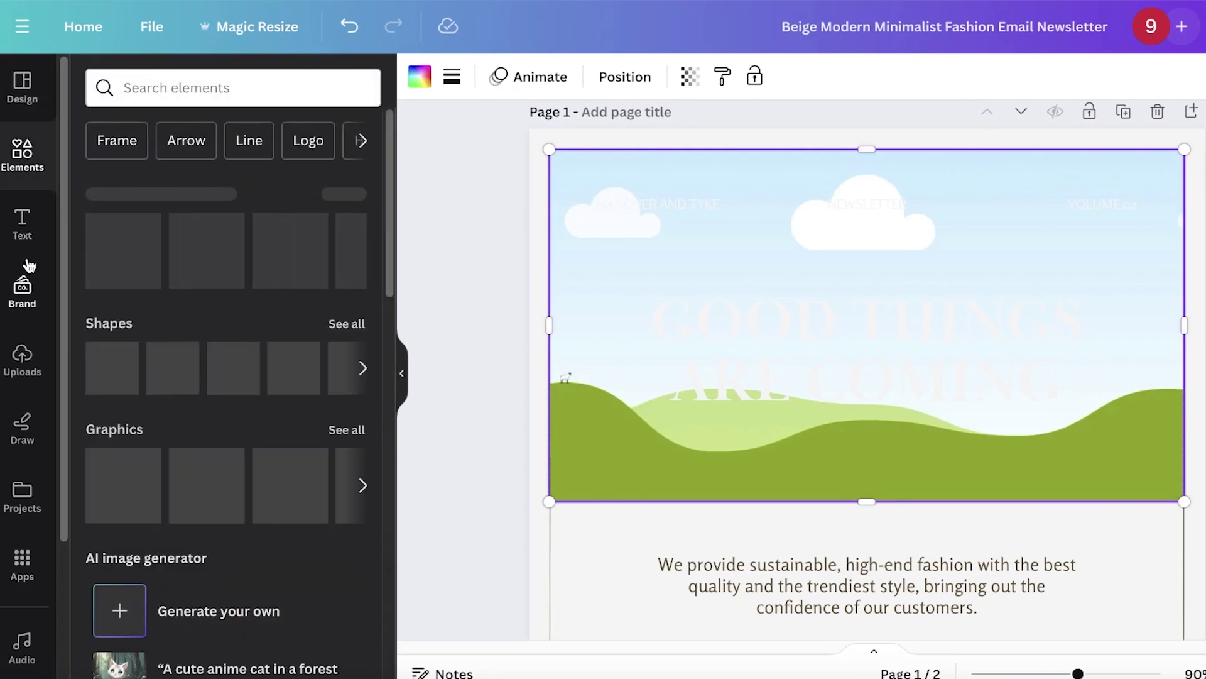
click(22, 357)
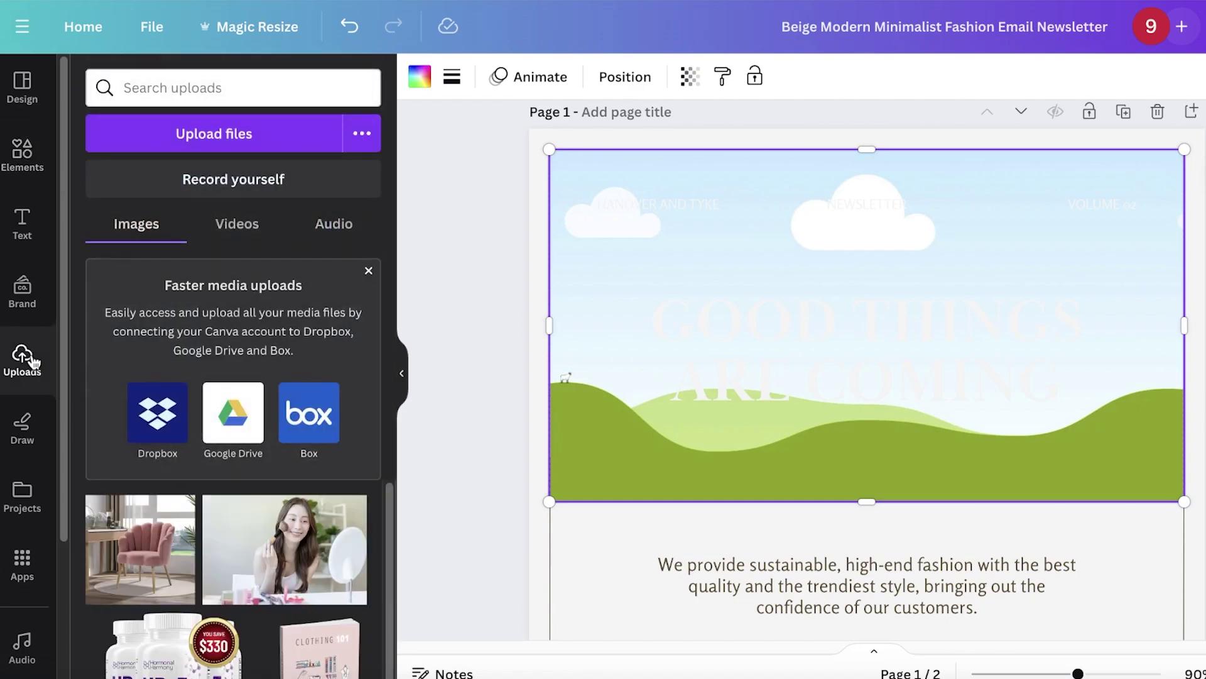
drag(207, 541, 629, 366)
scroll(264, 503, down, 5)
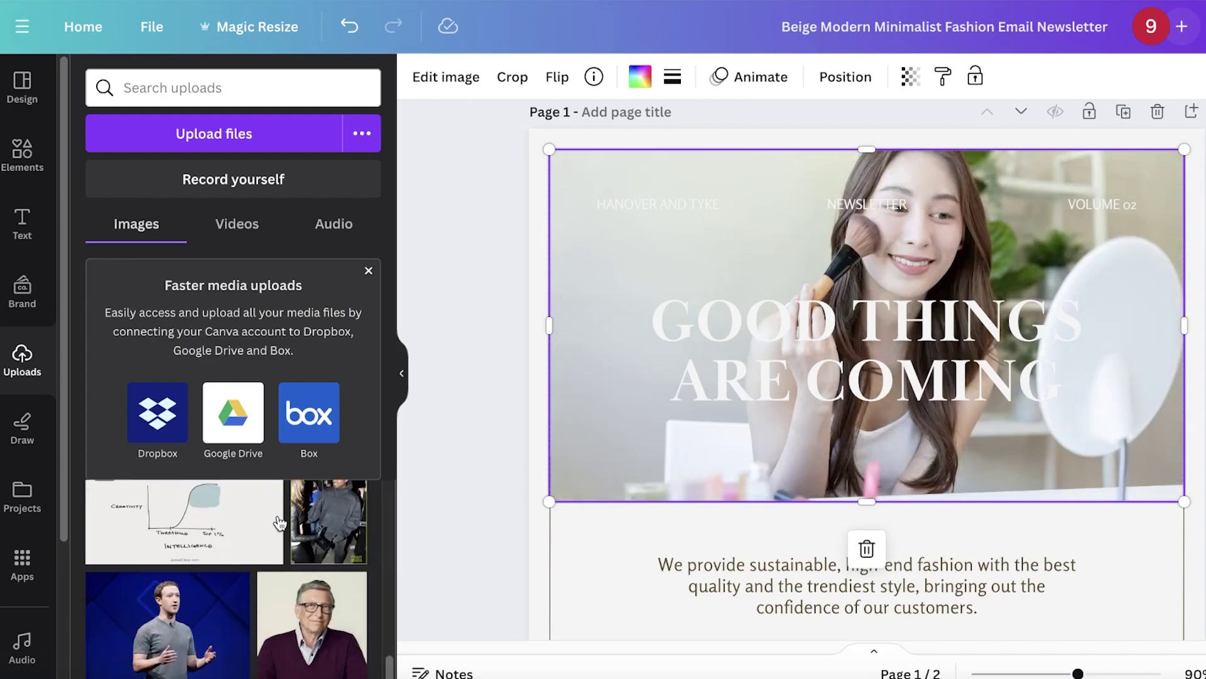
scroll(281, 540, down, 2)
scroll(281, 565, up, 5)
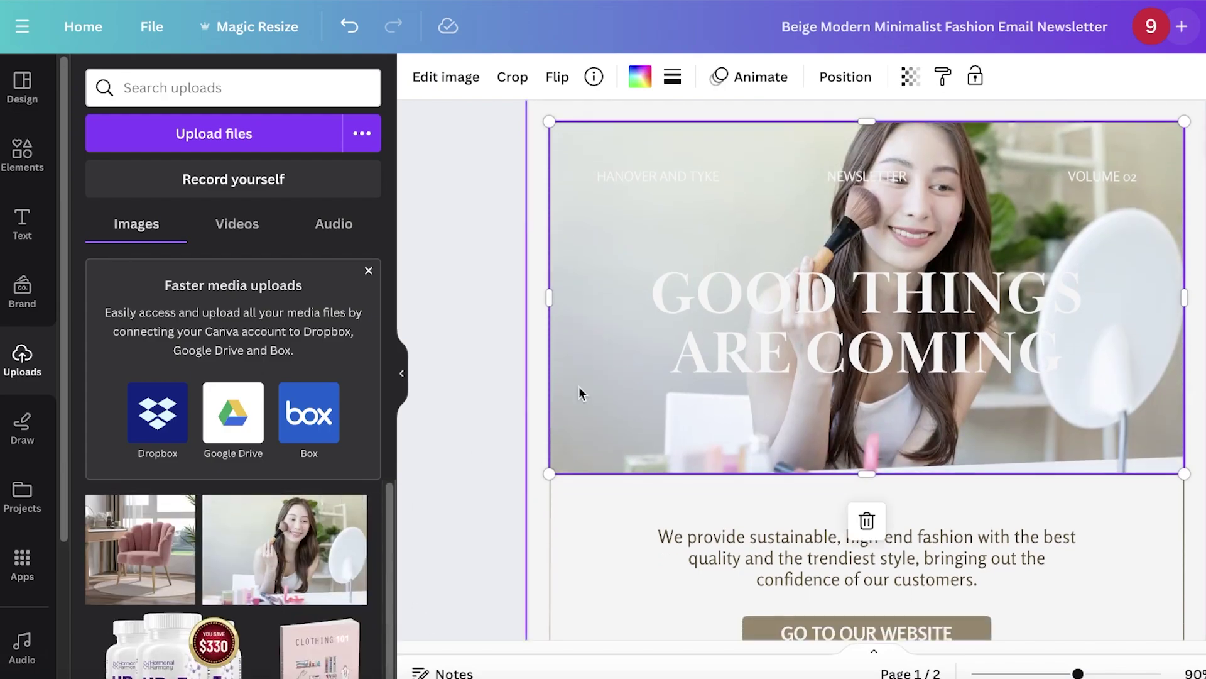
scroll(846, 231, up, 1)
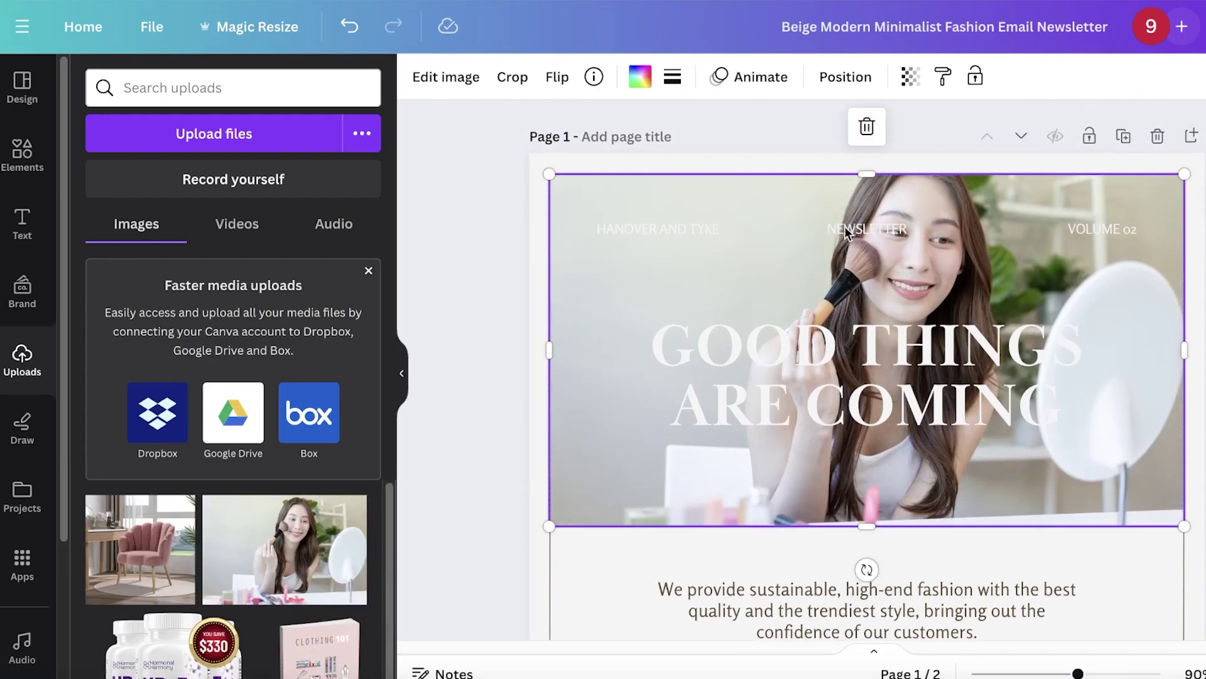
Set the header photo's brightness to -78 and contrast to -59
click(471, 80)
scroll(242, 571, down, 5)
scroll(237, 567, up, 1)
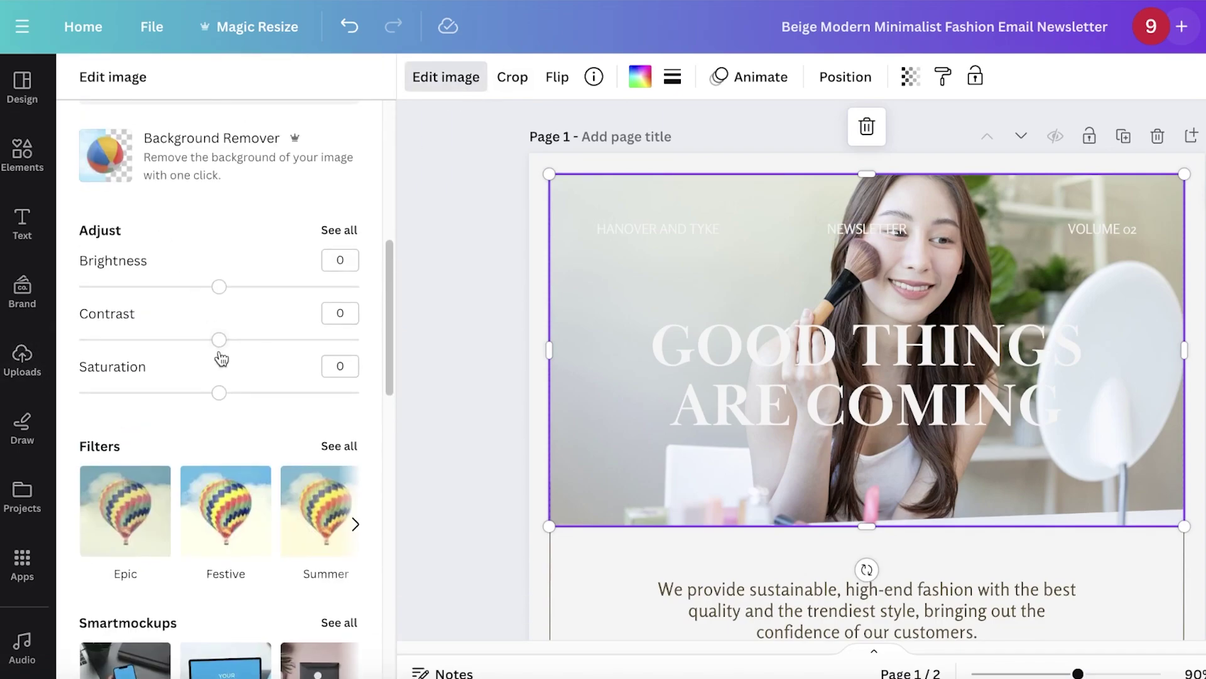
drag(218, 287, 88, 284)
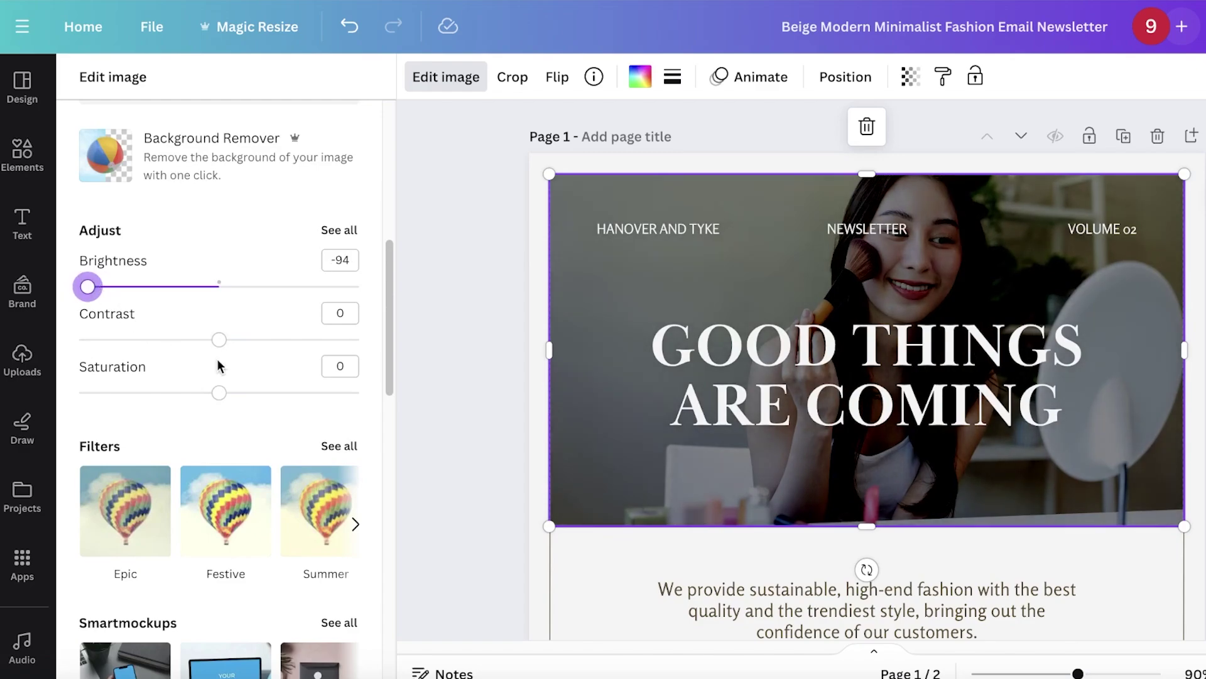
drag(218, 341, 135, 339)
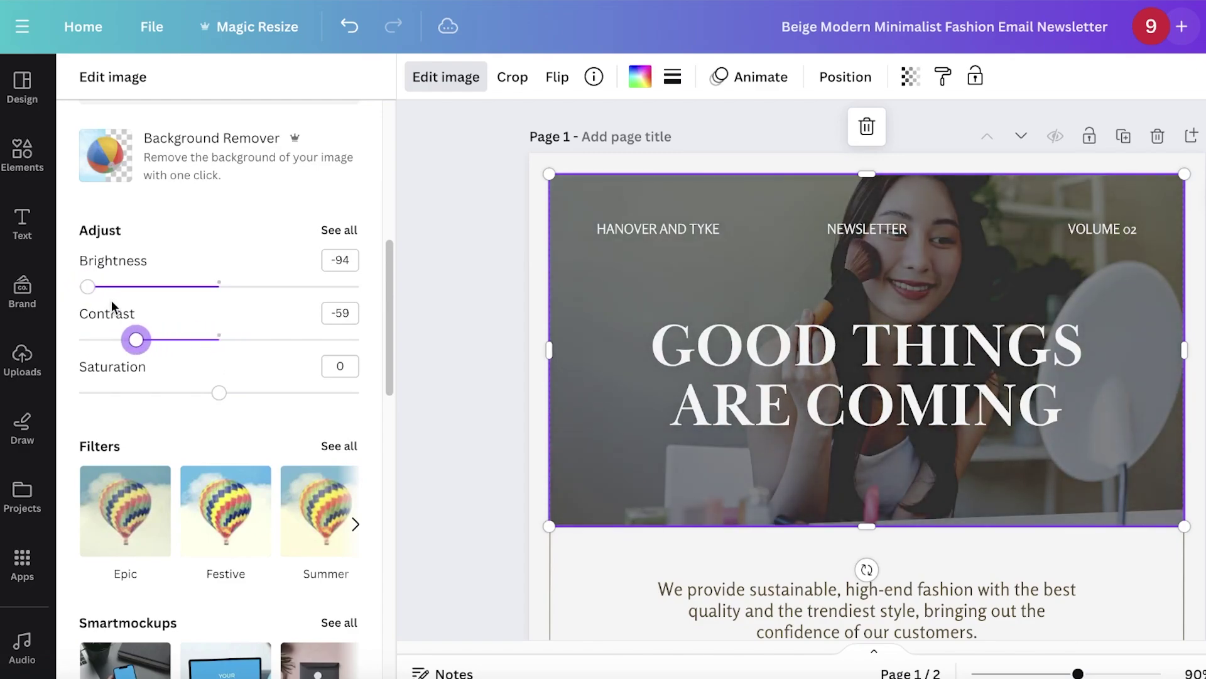
mouse_move(88, 286)
mouse_down()
mouse_move(126, 299)
mouse_move(108, 290)
mouse_up()
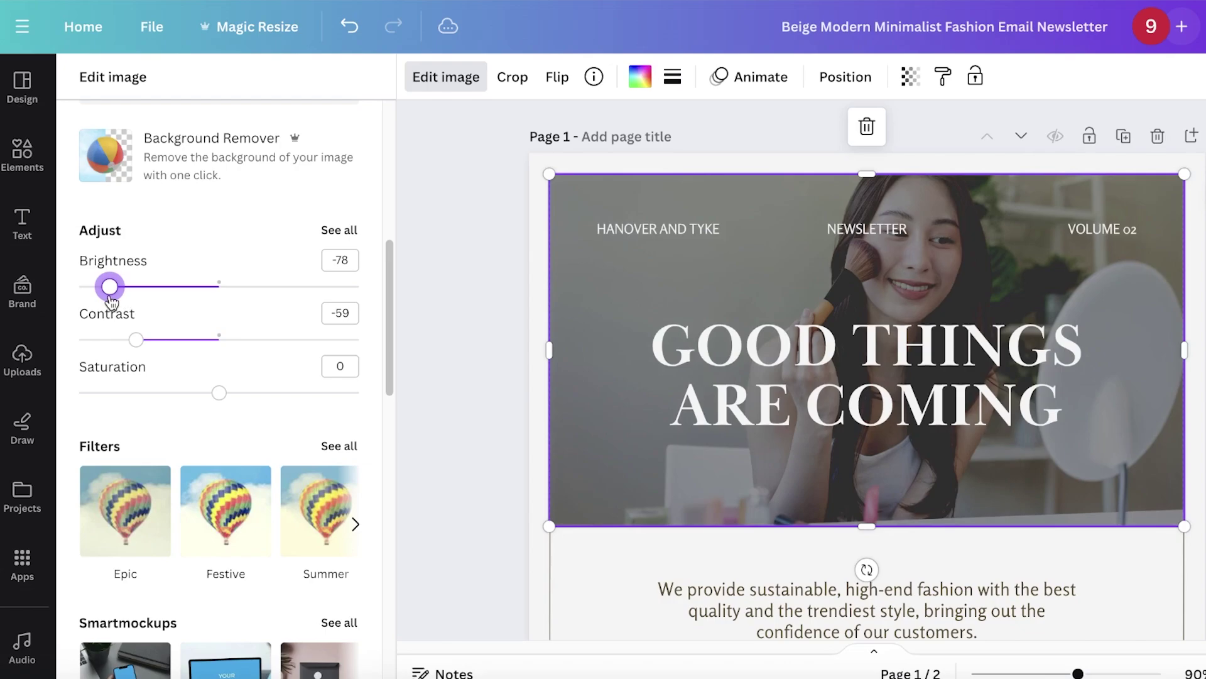
Change the brand name text and replace VOLUME 02 with 2024
key(Escape)
double_click(649, 227)
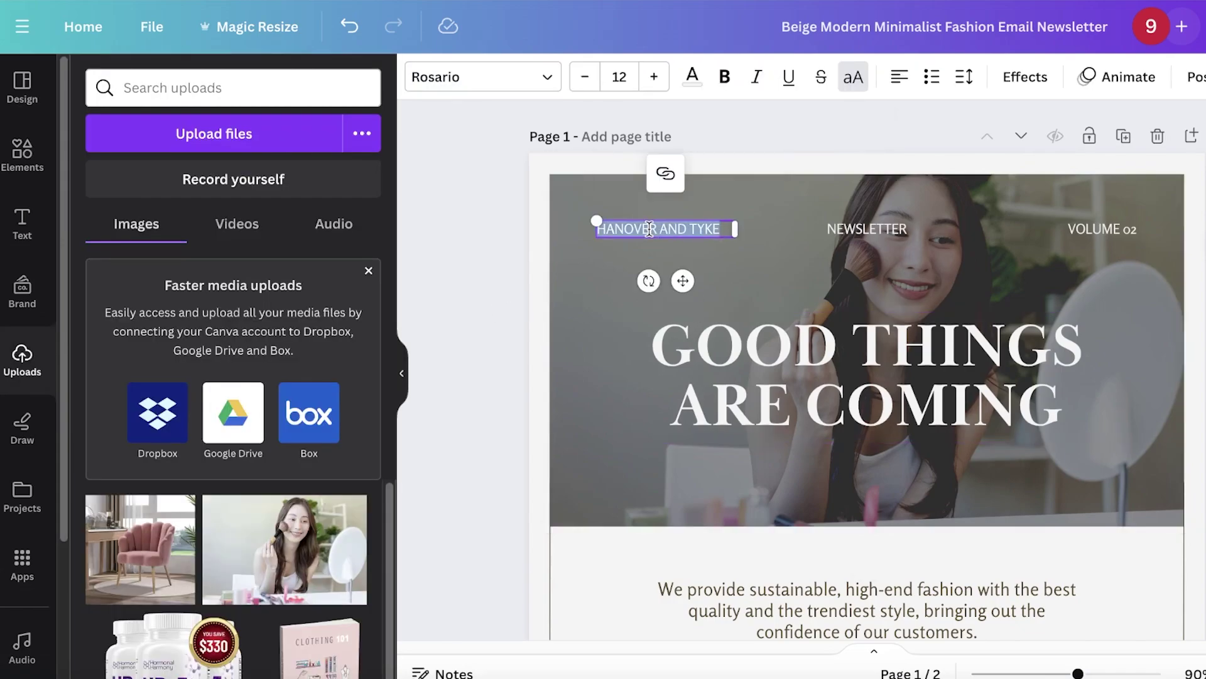
text(DURDEN)
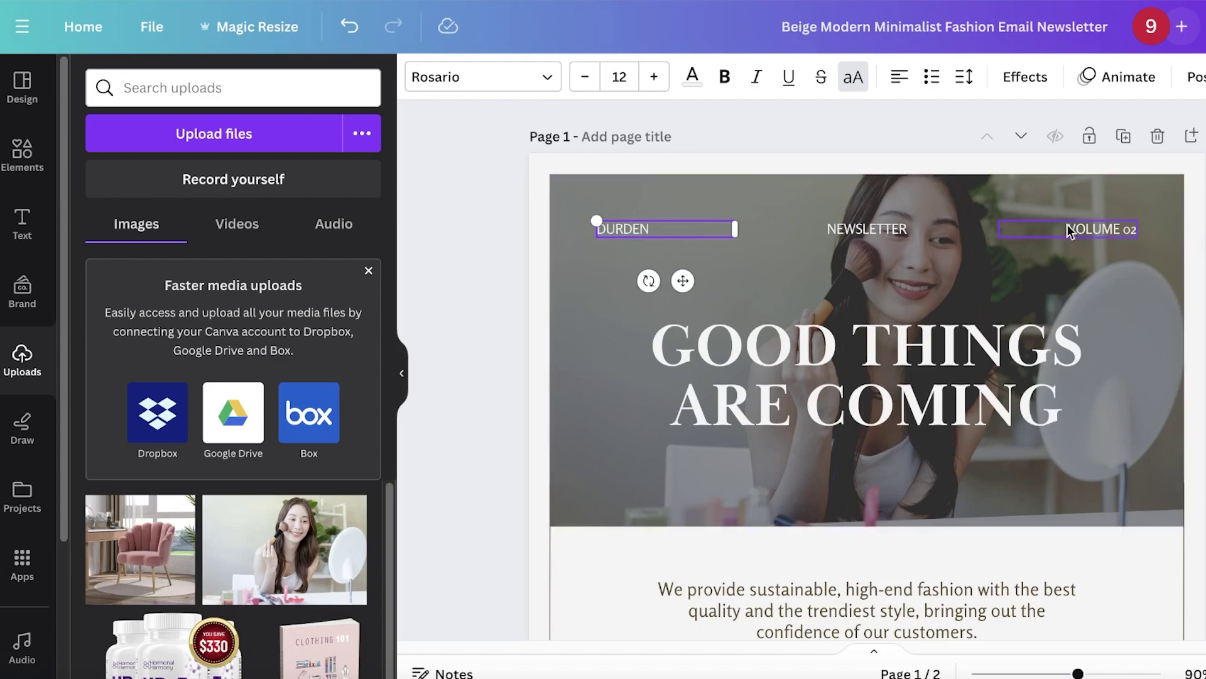
double_click(1075, 227)
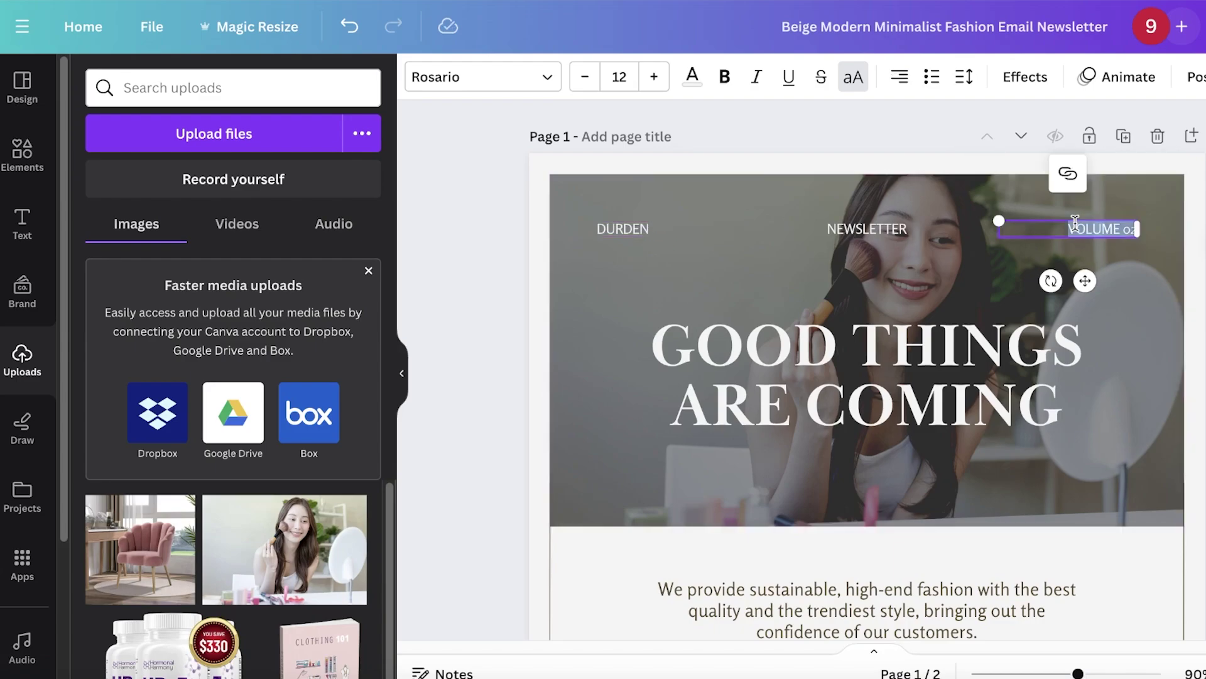
text(2024)
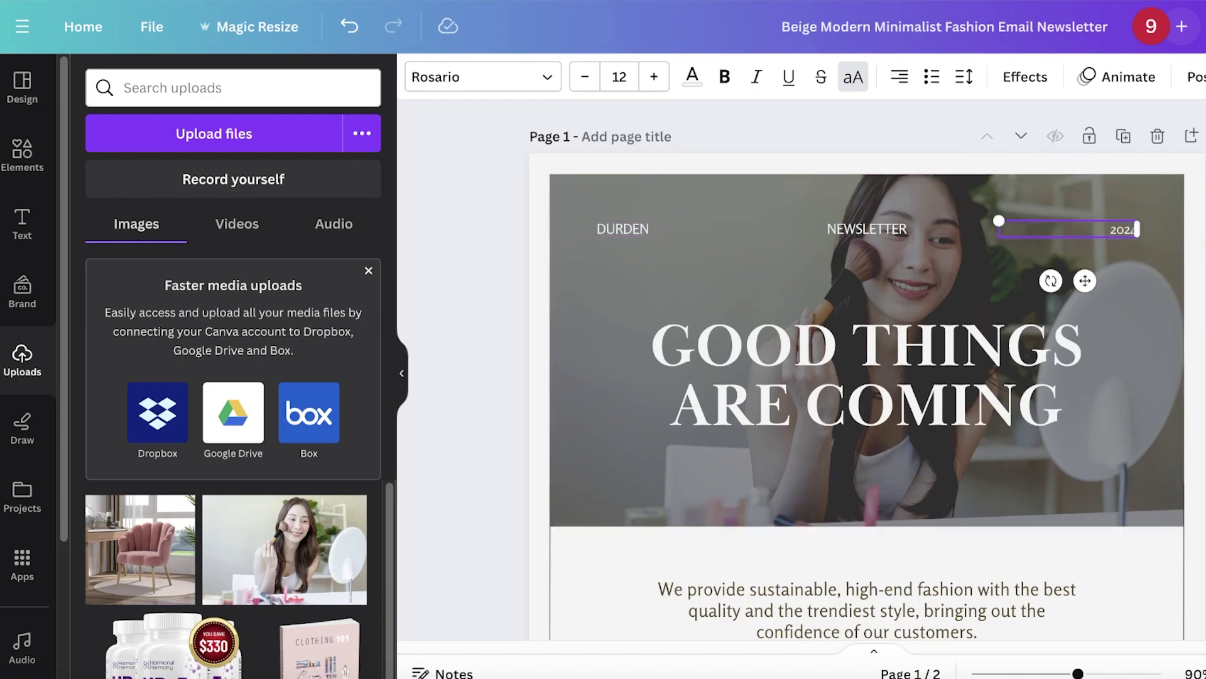
Rewrite the headline to read 'WERE HERE AND BETTER'
click(861, 369)
double_click(862, 369)
text(WERE )
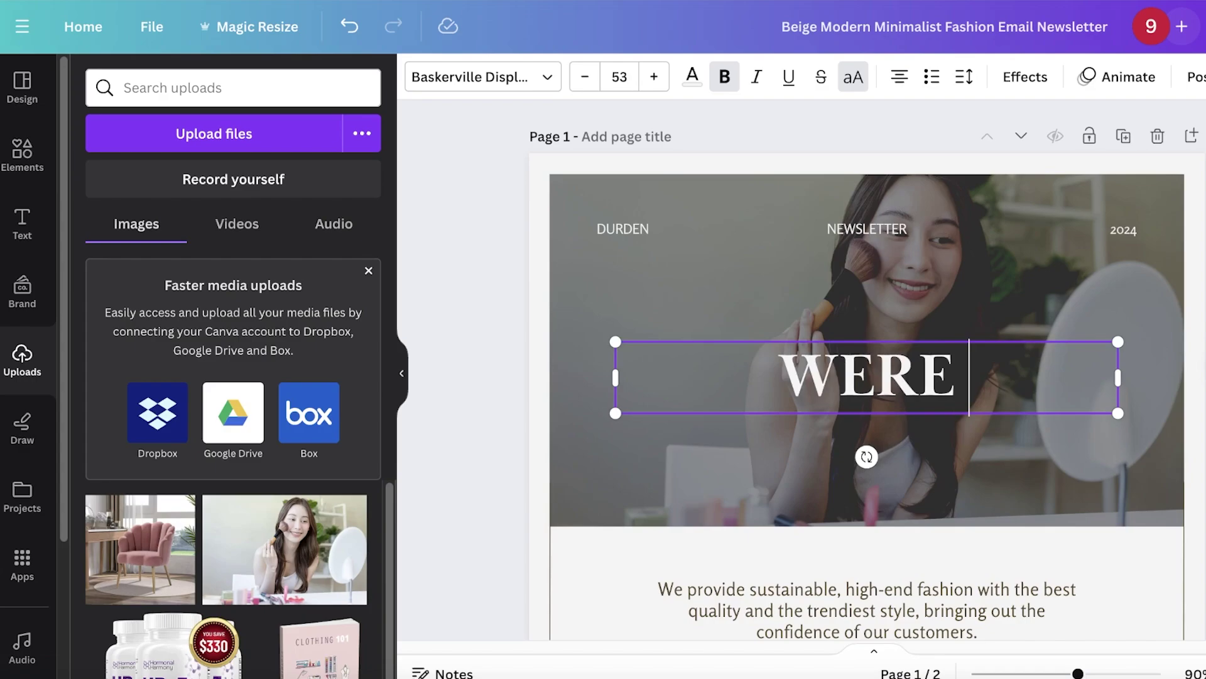
text(HERE)
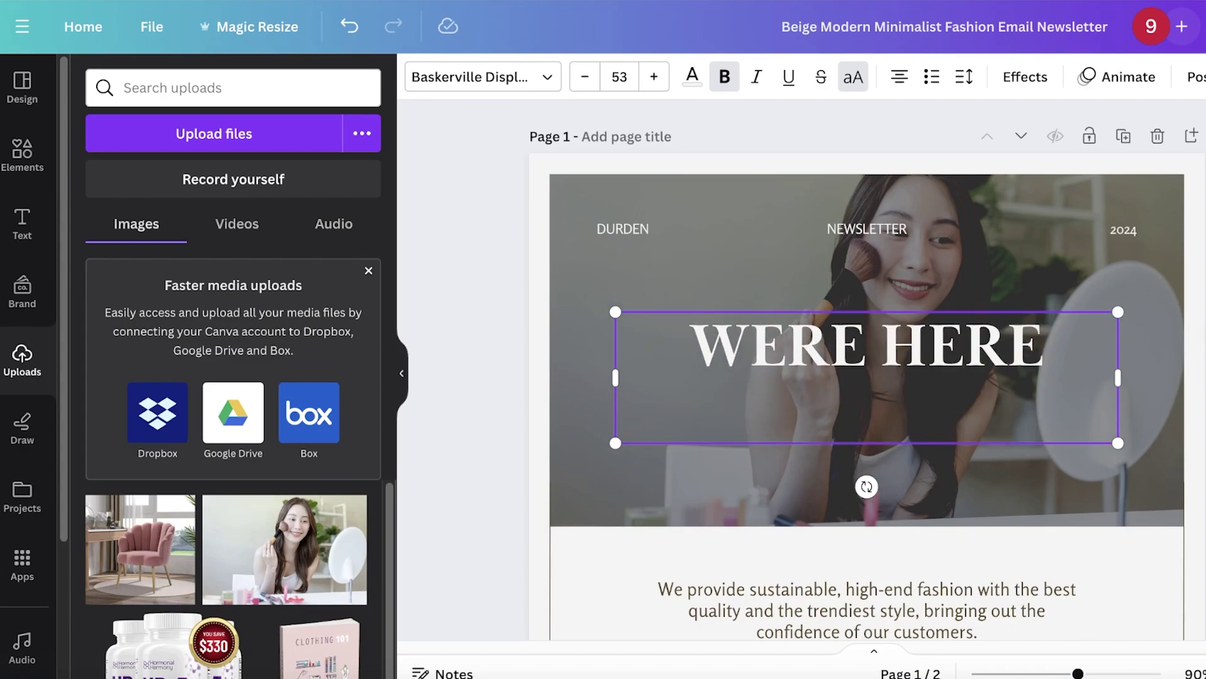
text( AND BETTER)
scroll(867, 289, down, 4)
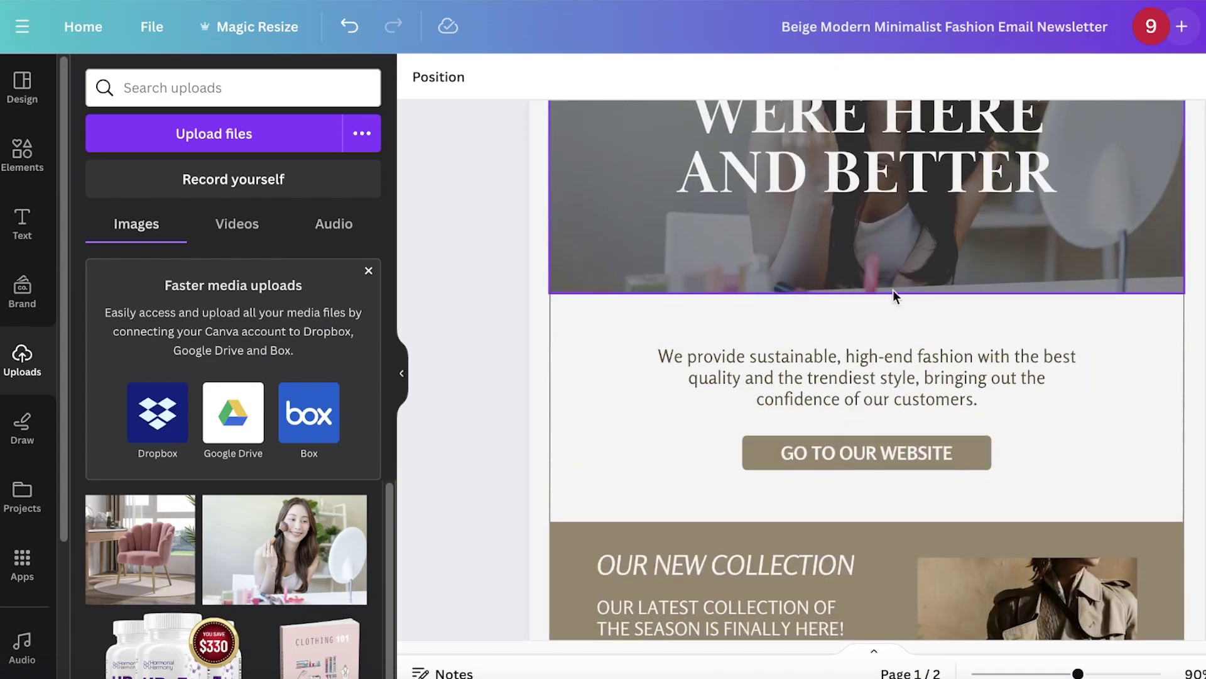
click(835, 456)
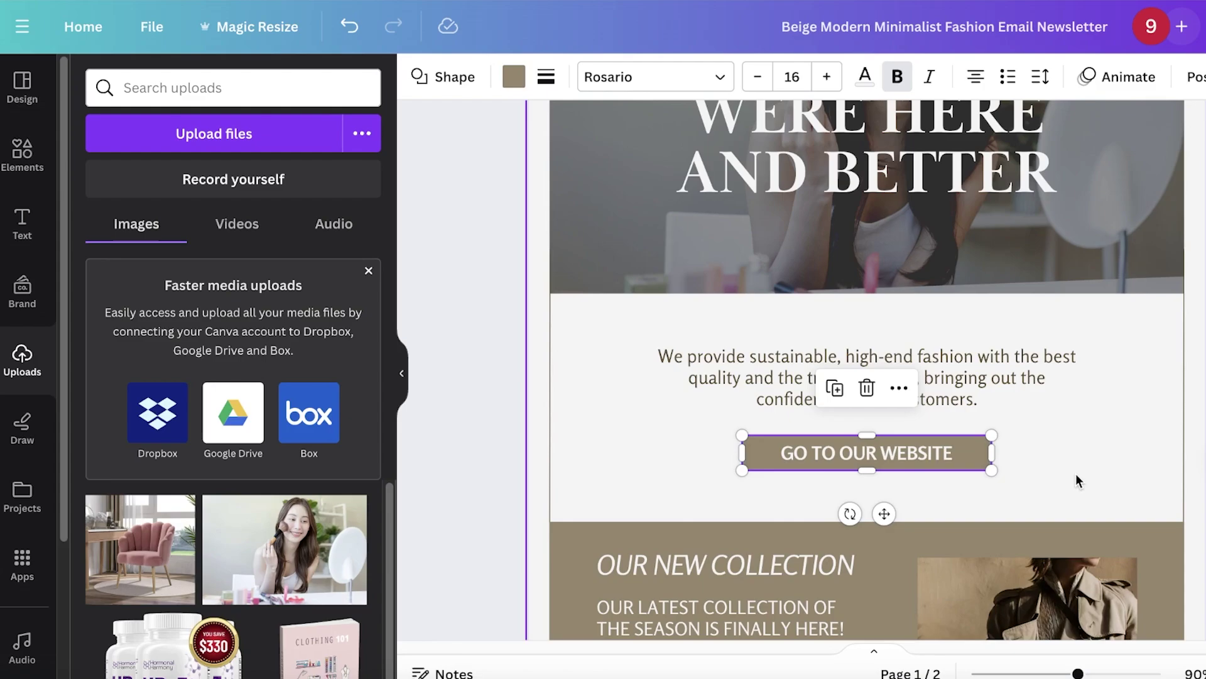
click(915, 455)
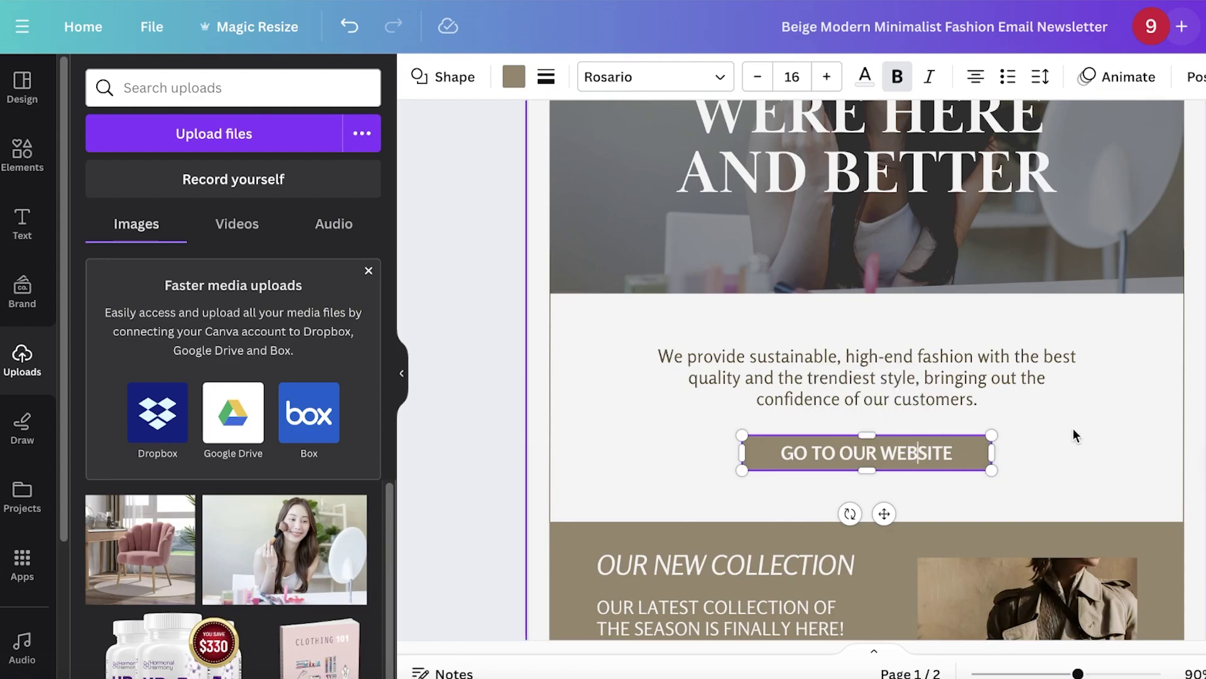
click(1051, 440)
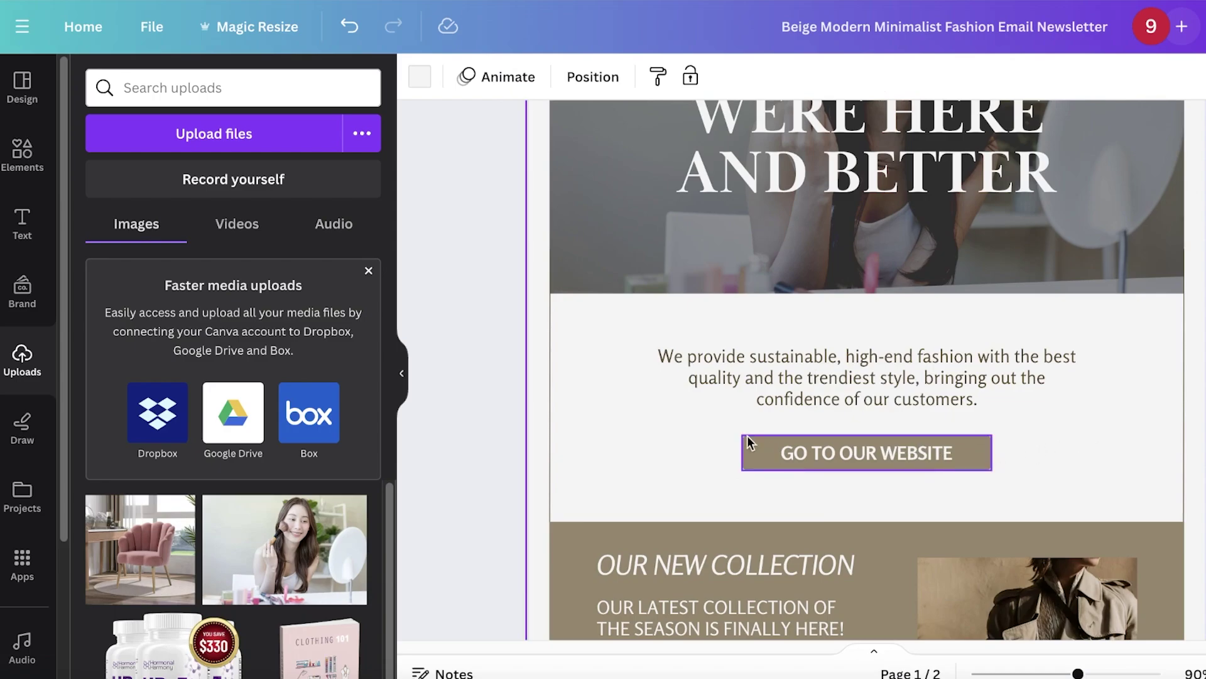
click(884, 460)
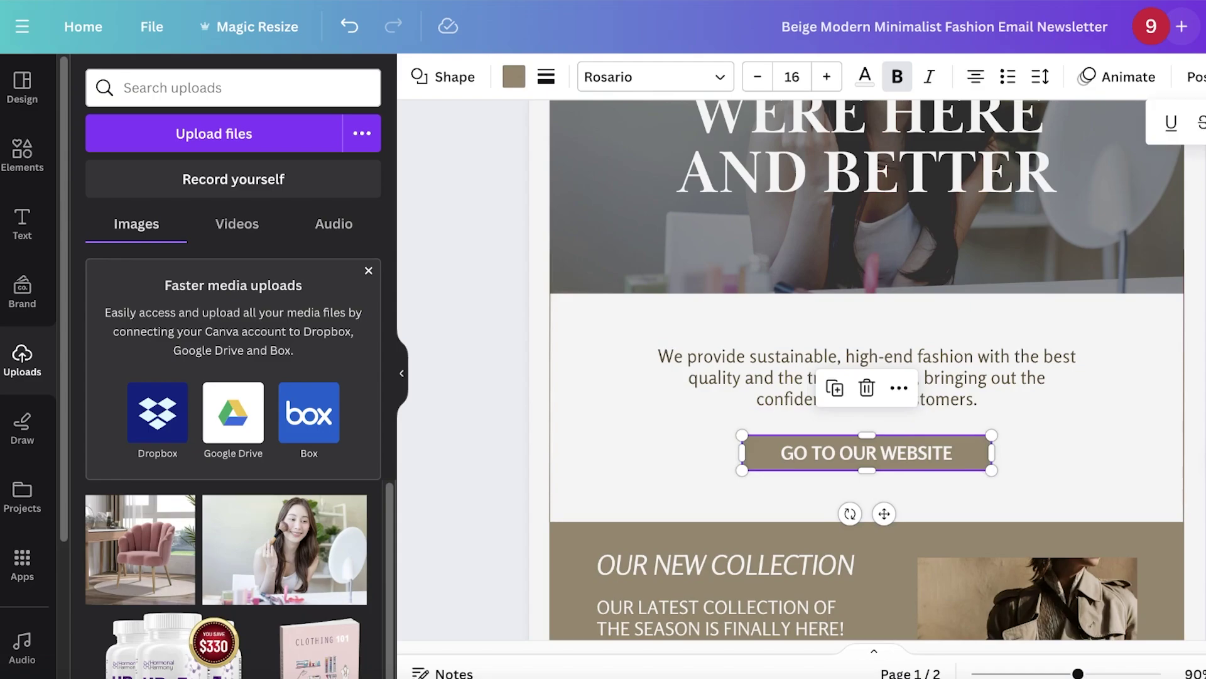
right_click(873, 449)
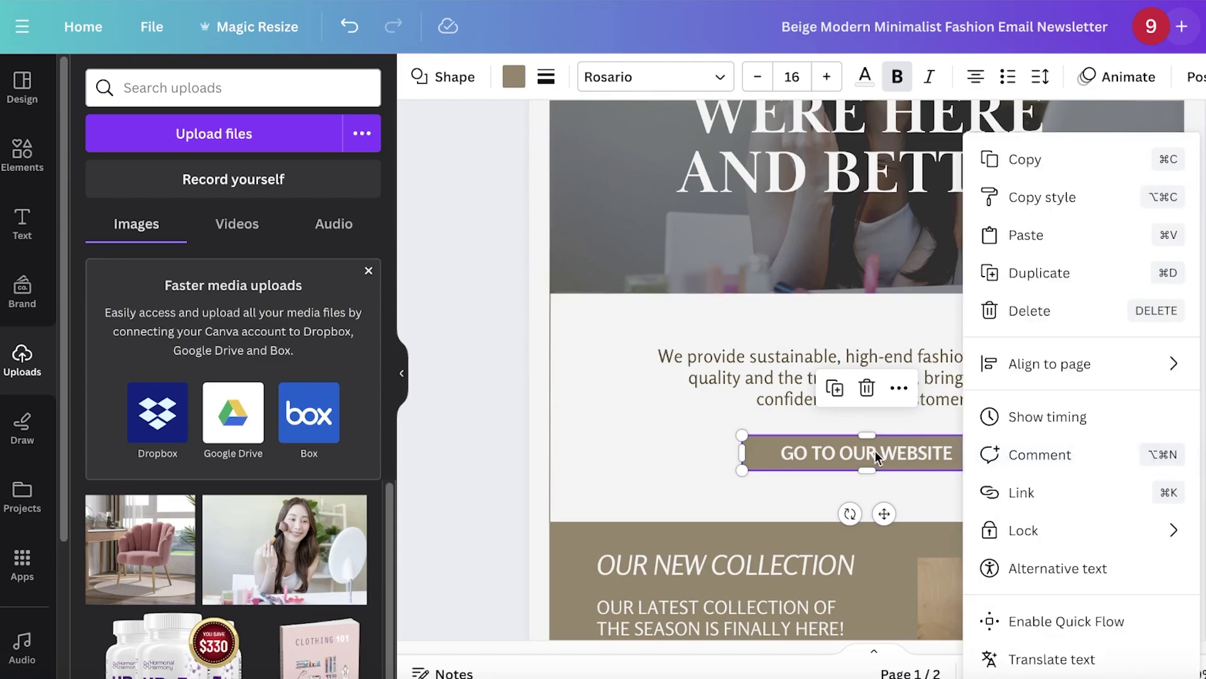
click(1025, 489)
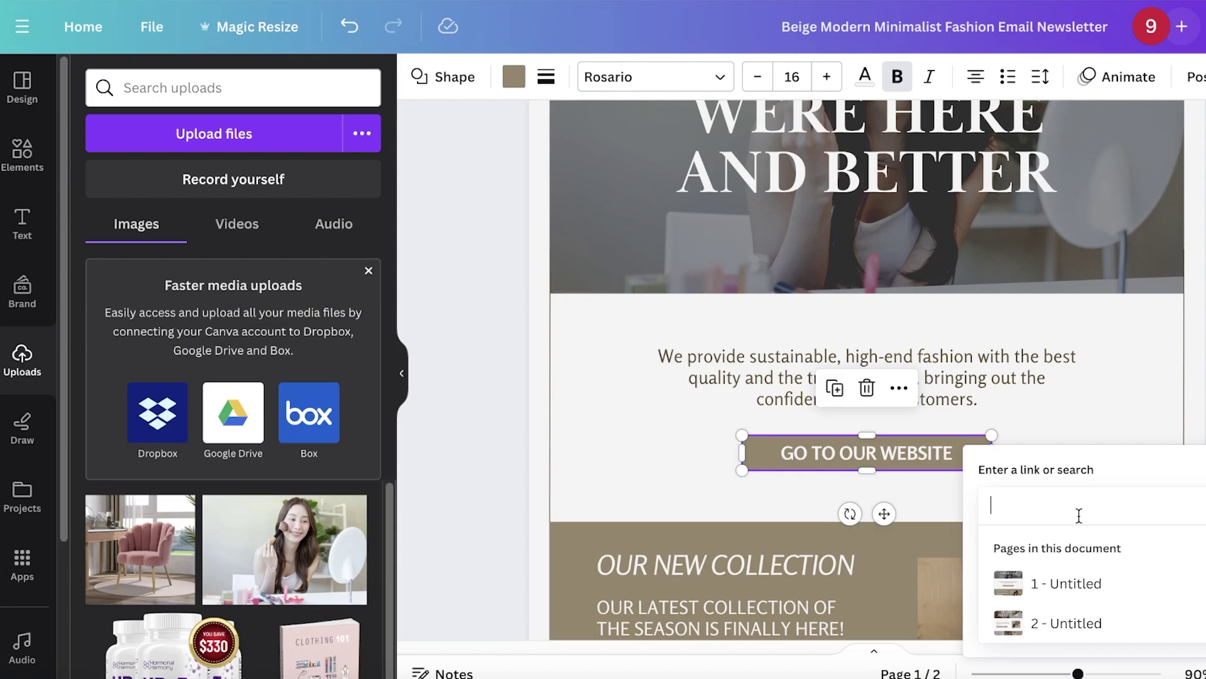
text(https://khaadi.com/)
key(Return)
right_click(1079, 515)
key(Escape)
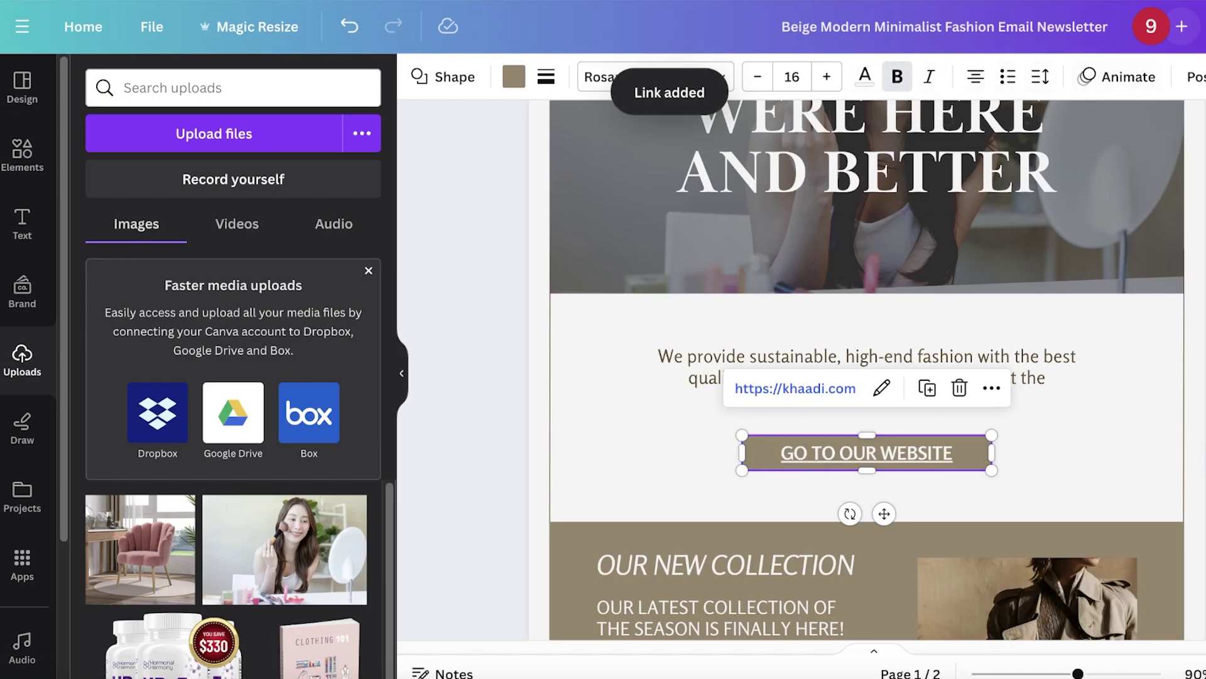
Check the newly linked button, then deselect and reselect it
click(909, 442)
right_click(911, 441)
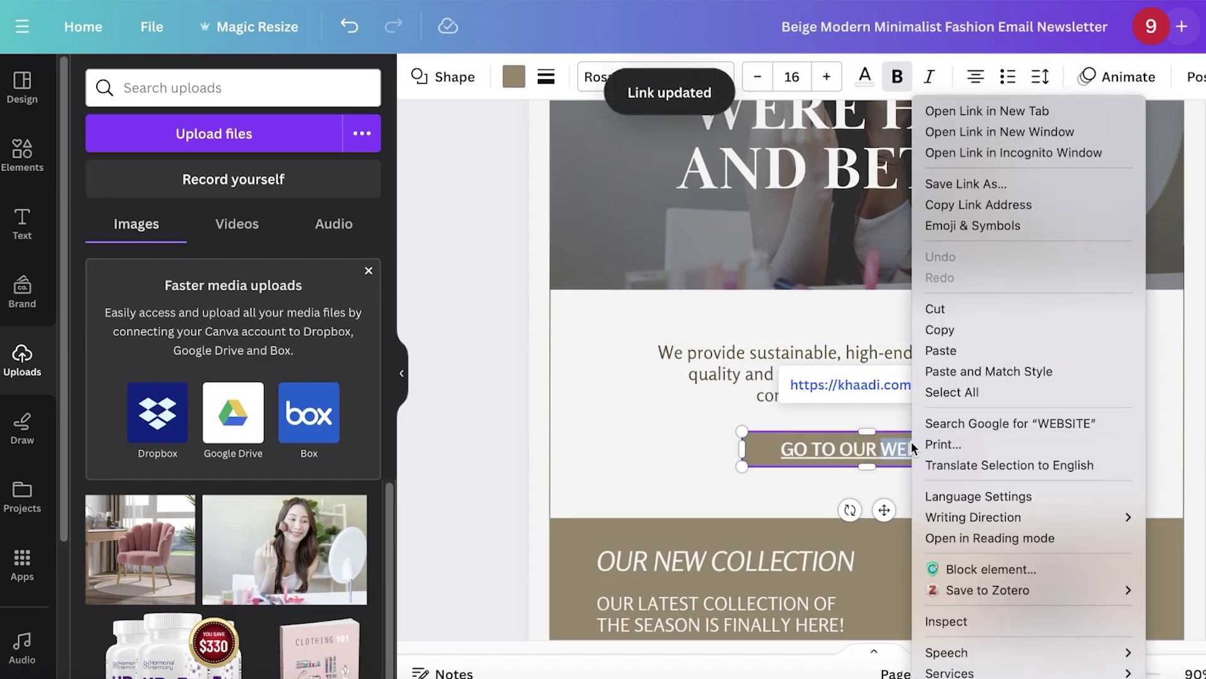
click(848, 437)
click(672, 430)
click(857, 449)
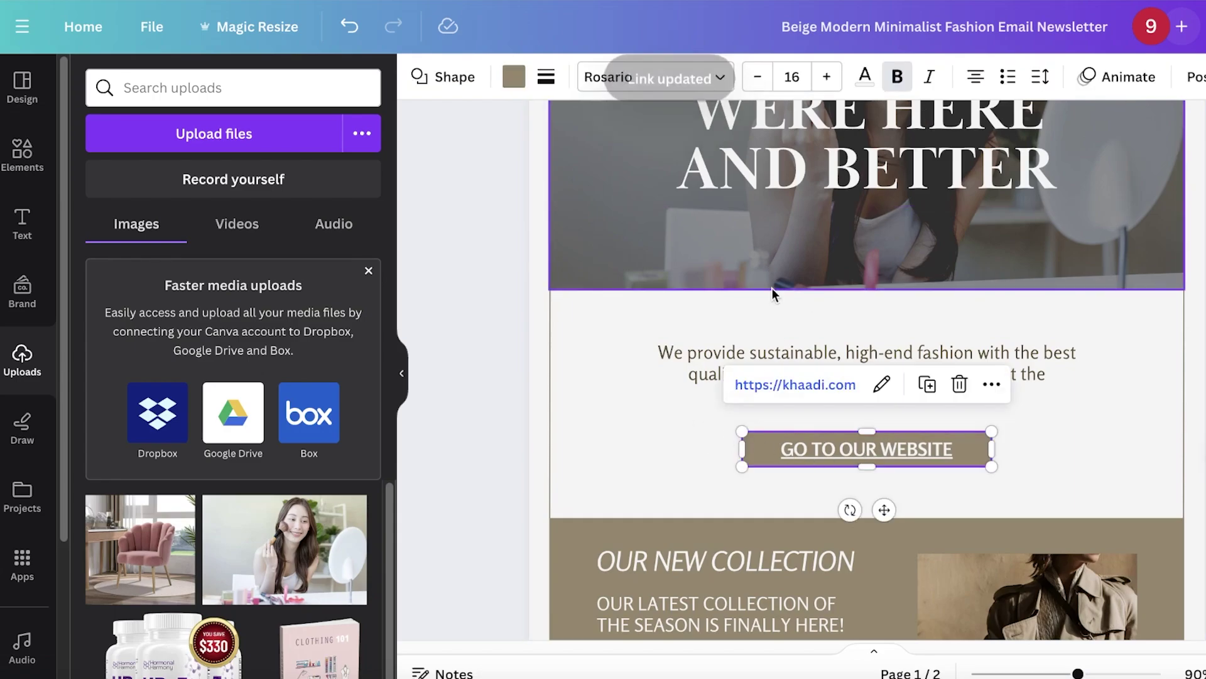
Inspect the collection section, selecting the coat photo and its beige background
scroll(1200, 110, down, 3)
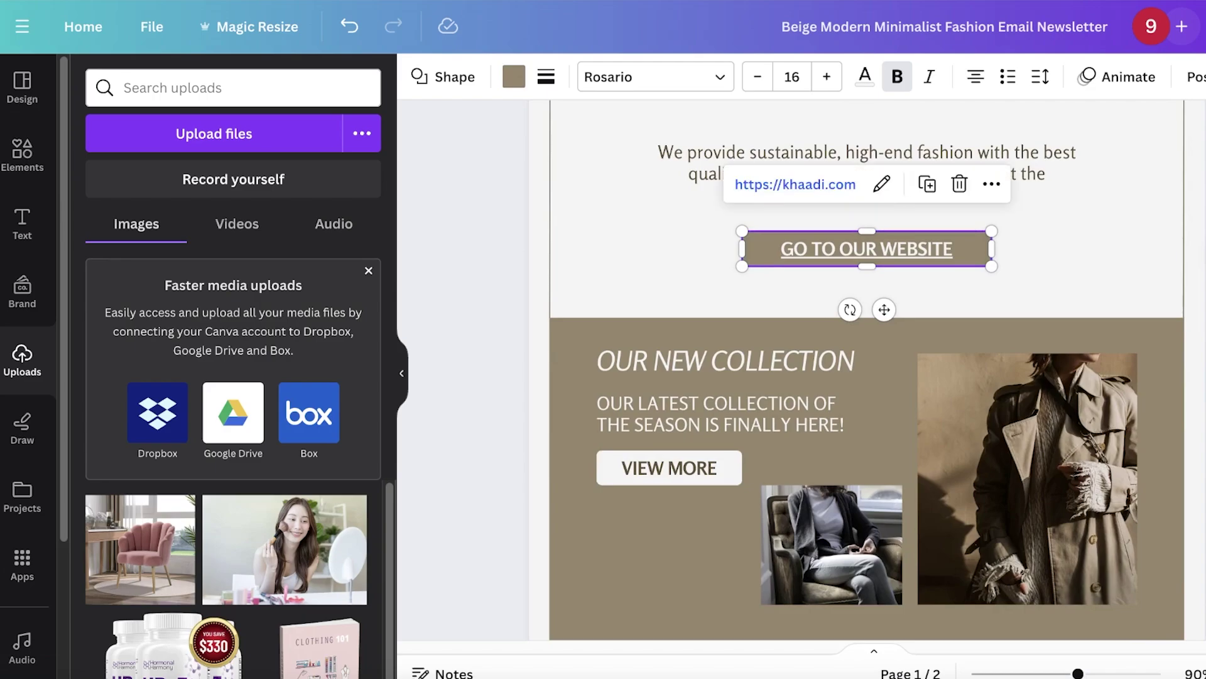
scroll(646, 201, down, 2)
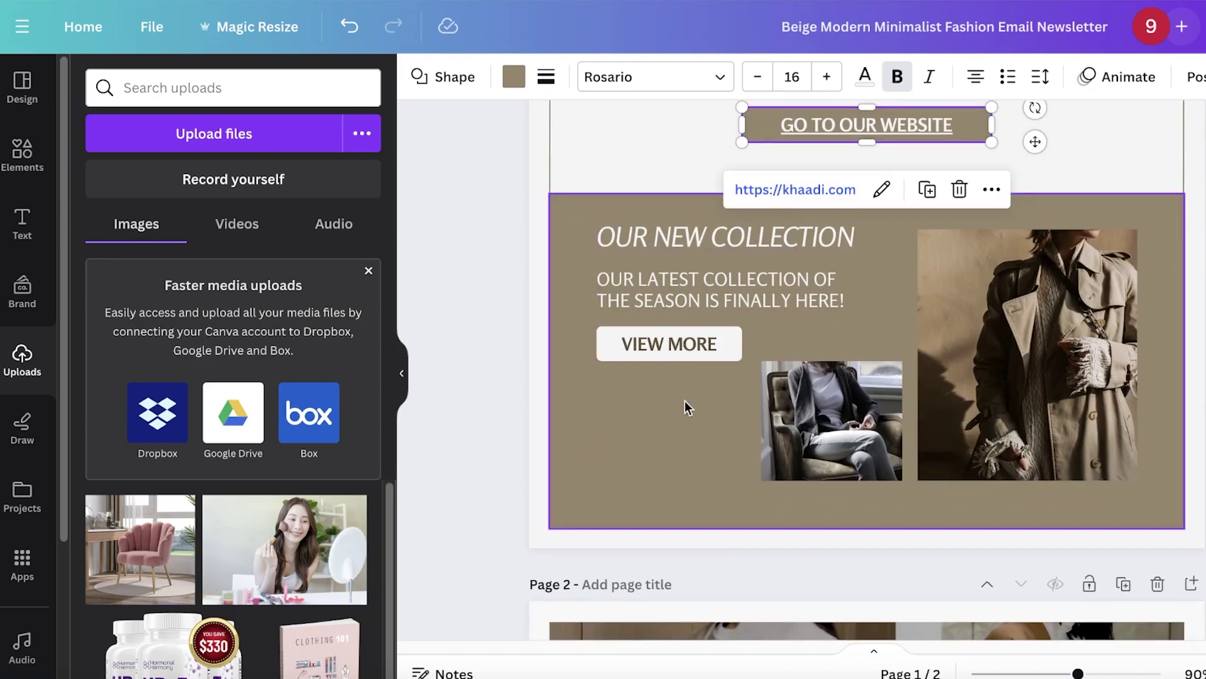
click(1043, 284)
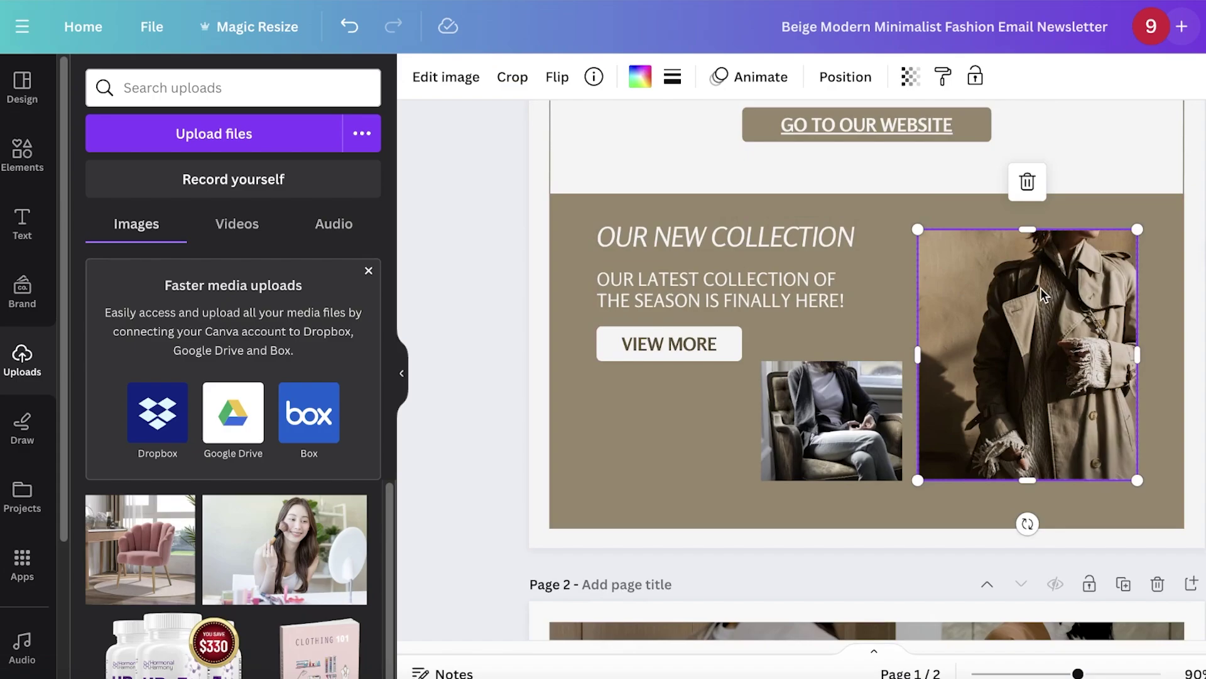
click(896, 285)
scroll(651, 285, down, 13)
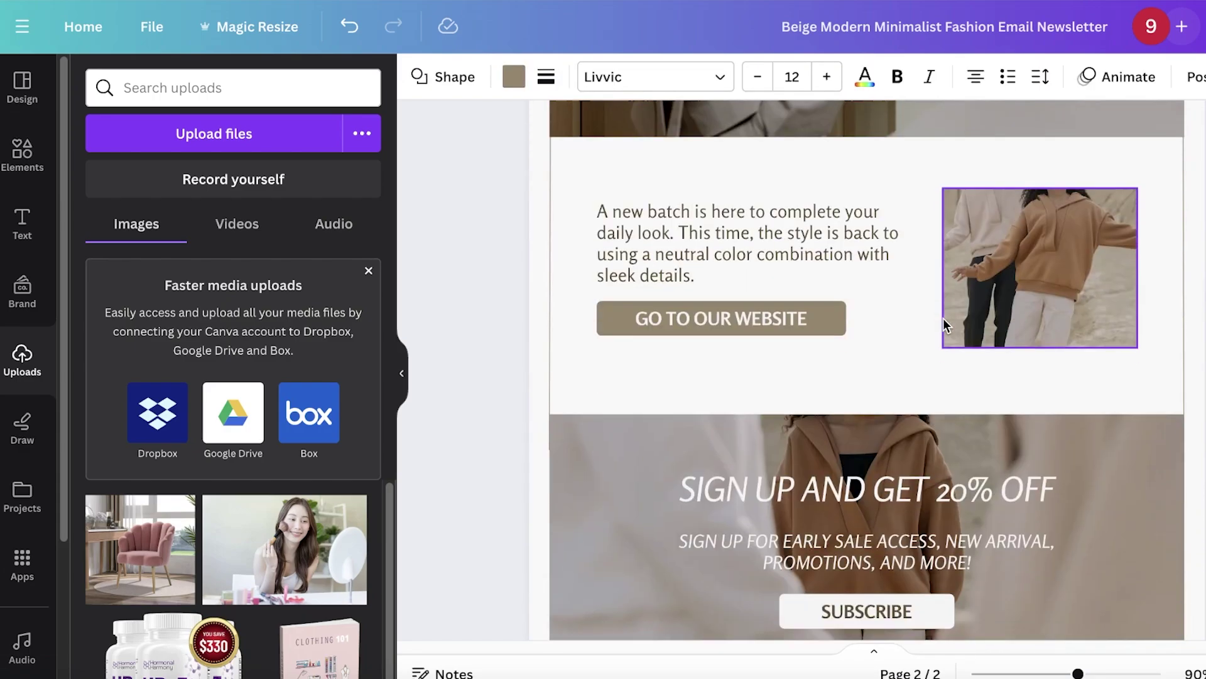
scroll(946, 318, up, 2)
scroll(948, 318, down, 4)
scroll(867, 370, up, 10)
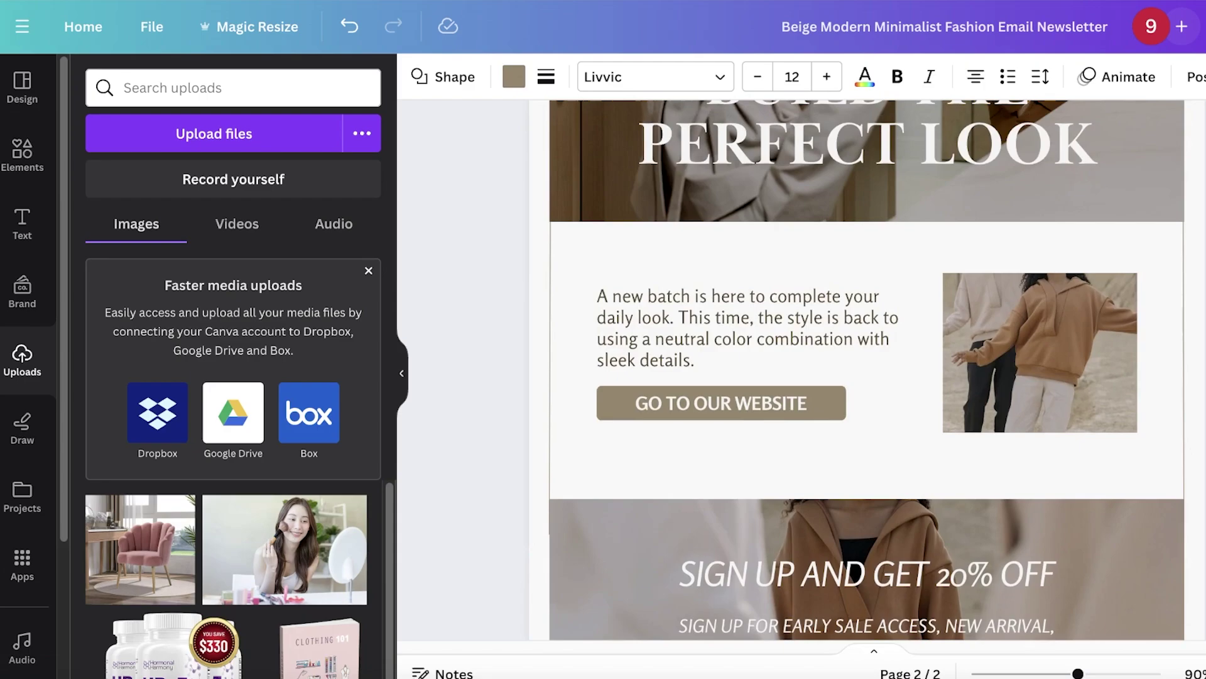
scroll(1122, 319, down, 8)
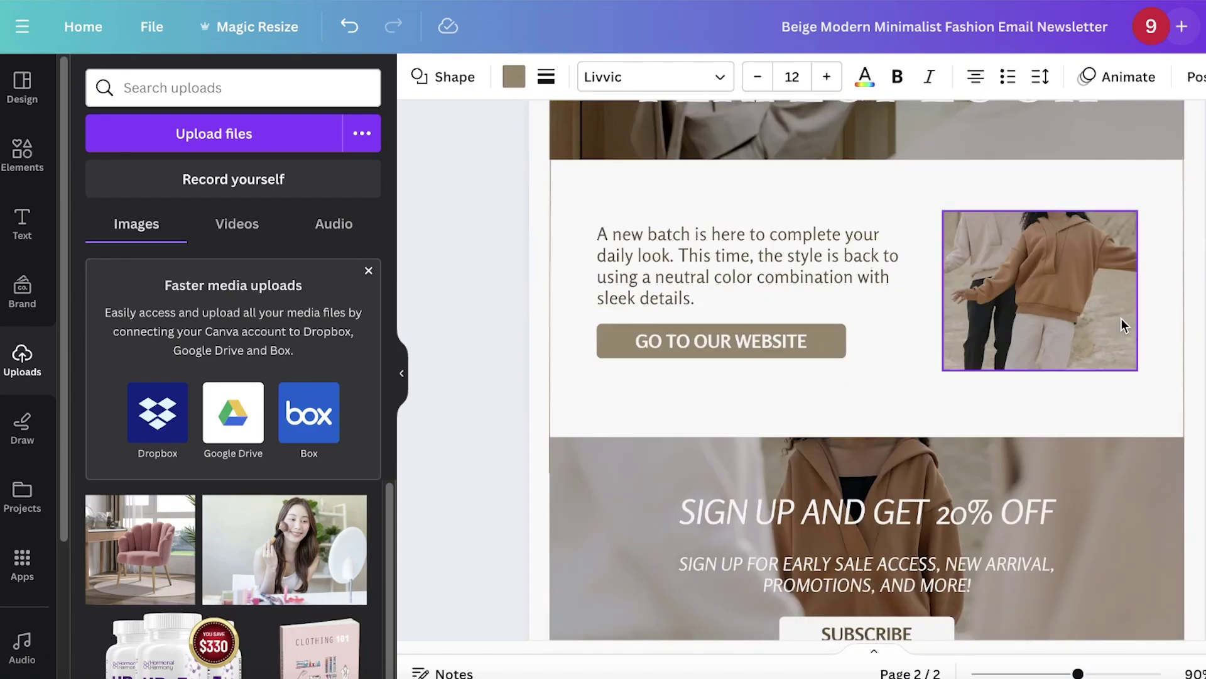
scroll(1121, 317, up, 12)
scroll(1121, 311, down, 8)
scroll(1122, 327, up, 3)
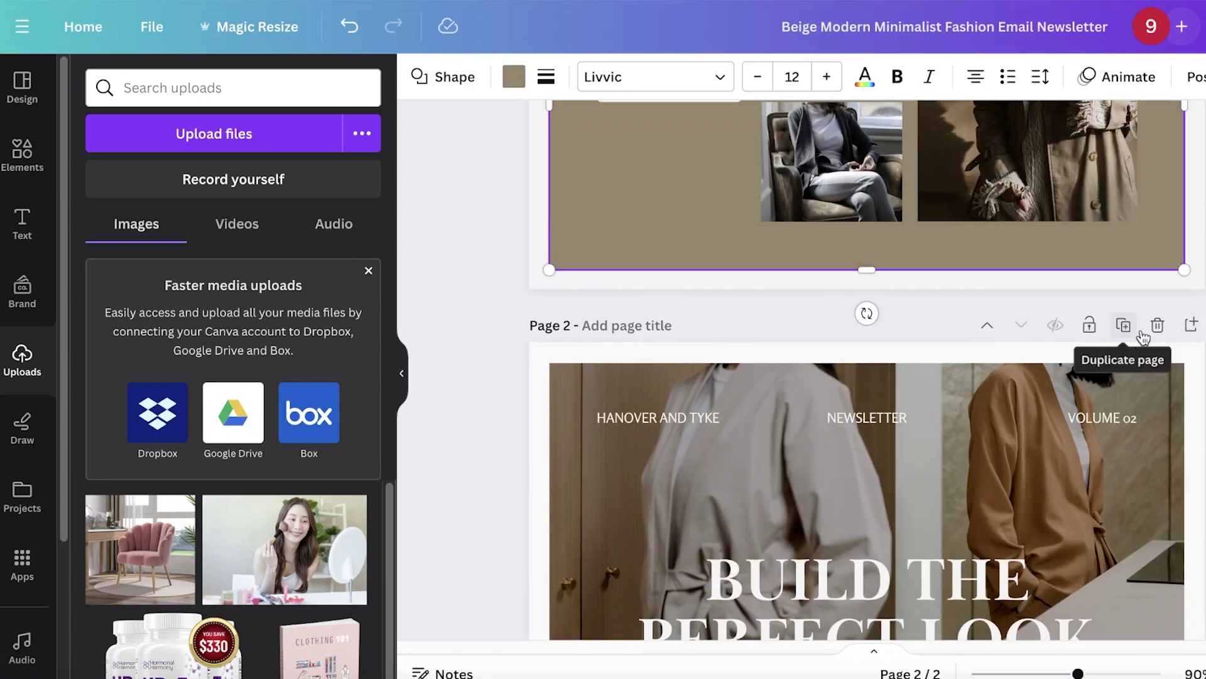
scroll(1162, 338, up, 3)
scroll(700, 408, up, 2)
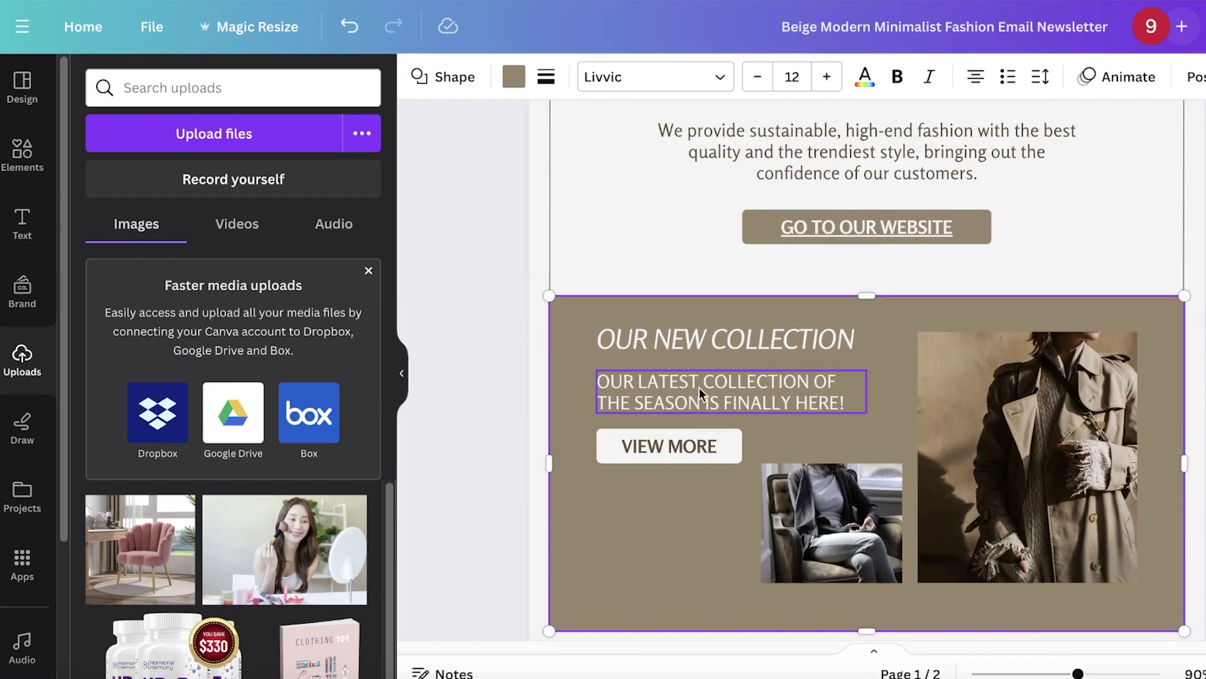
scroll(760, 204, up, 6)
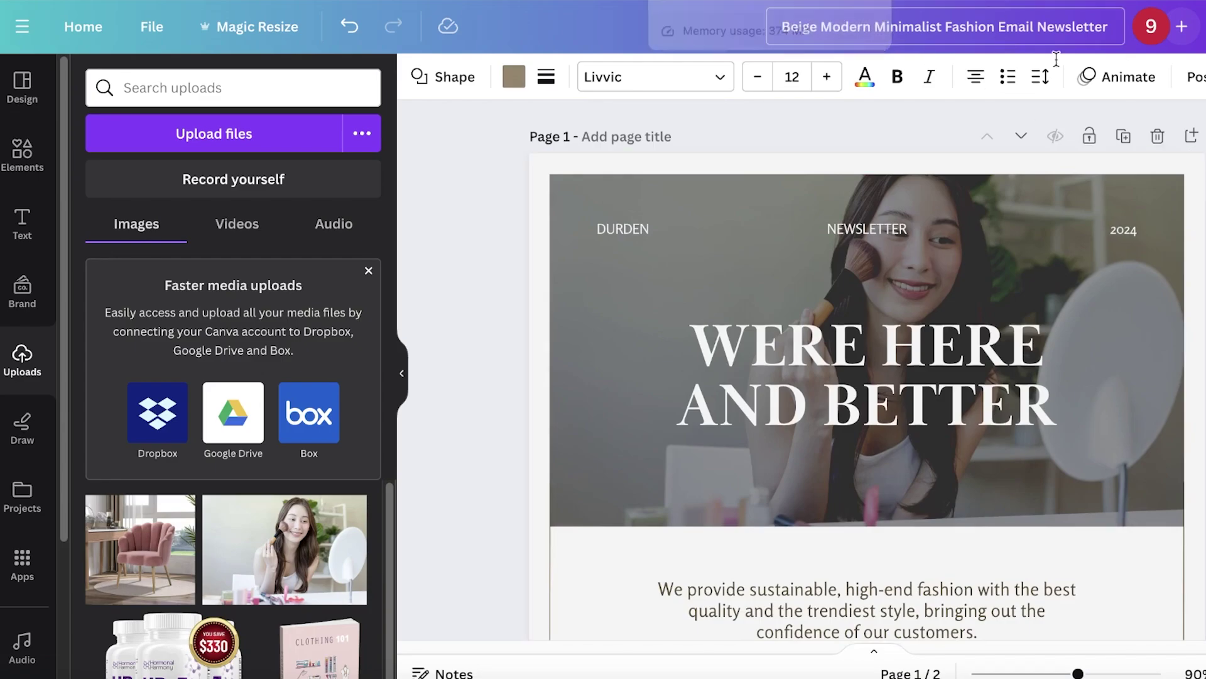
scroll(824, 183, down, 10)
Delete Page 2 and set the zoom to 60%
key(ctrl+minus)
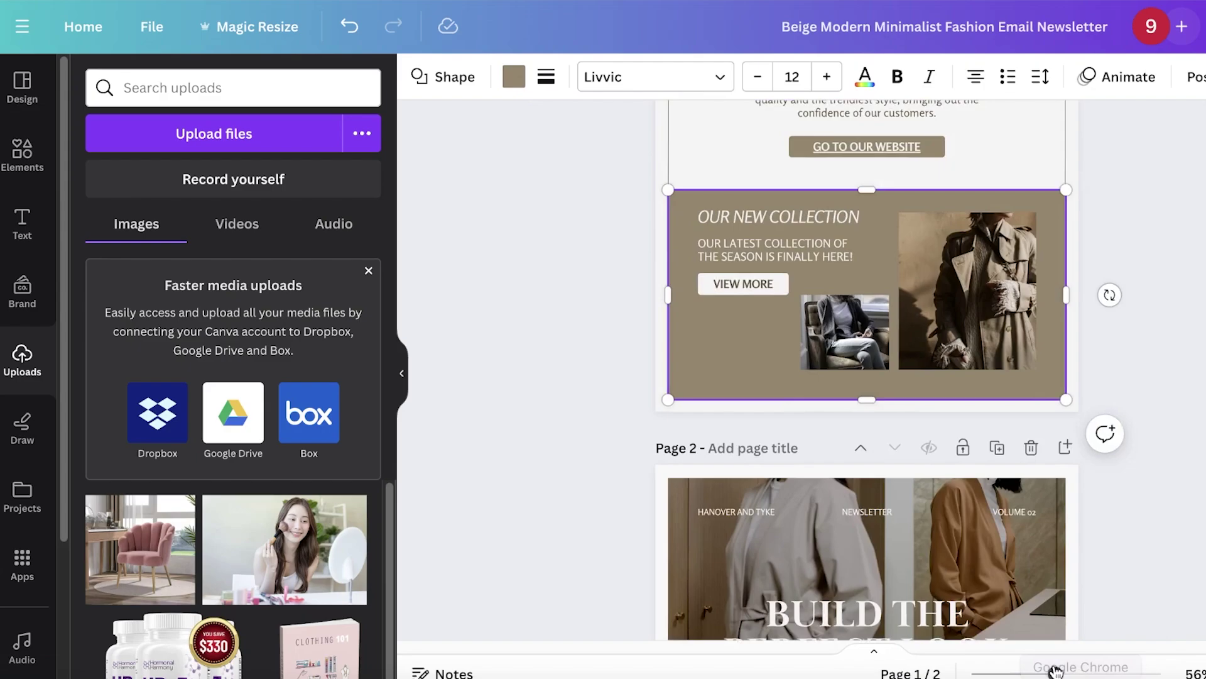
click(982, 436)
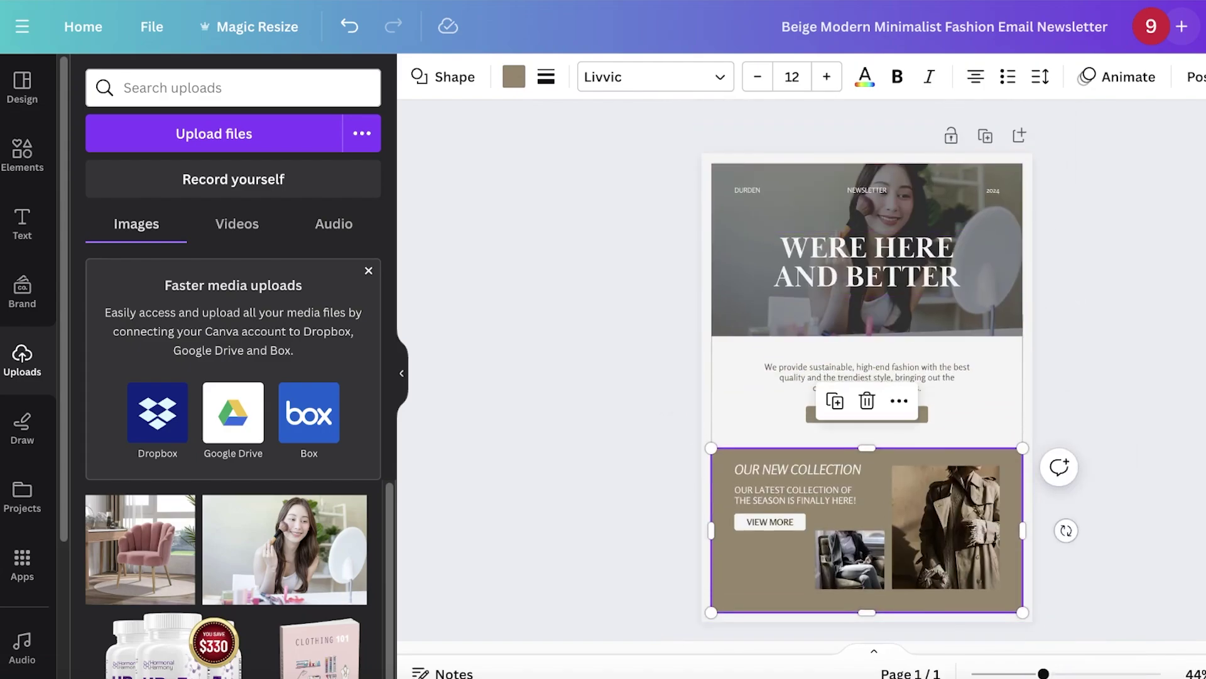
click(1172, 355)
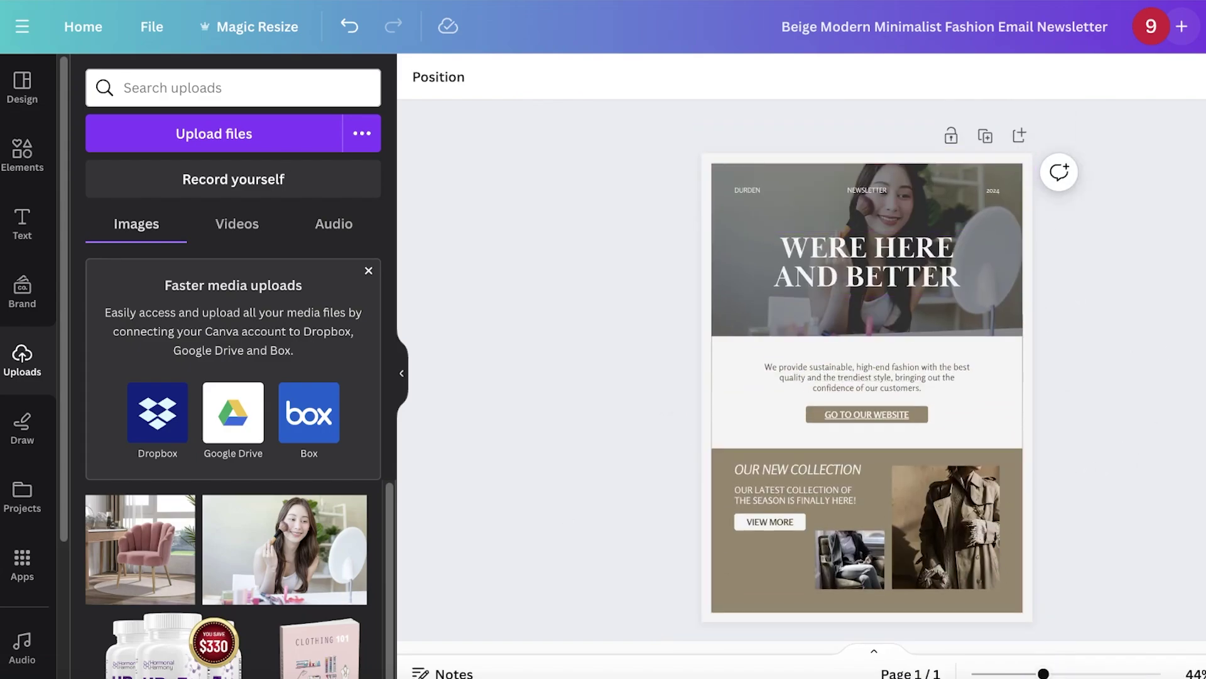
click(1058, 665)
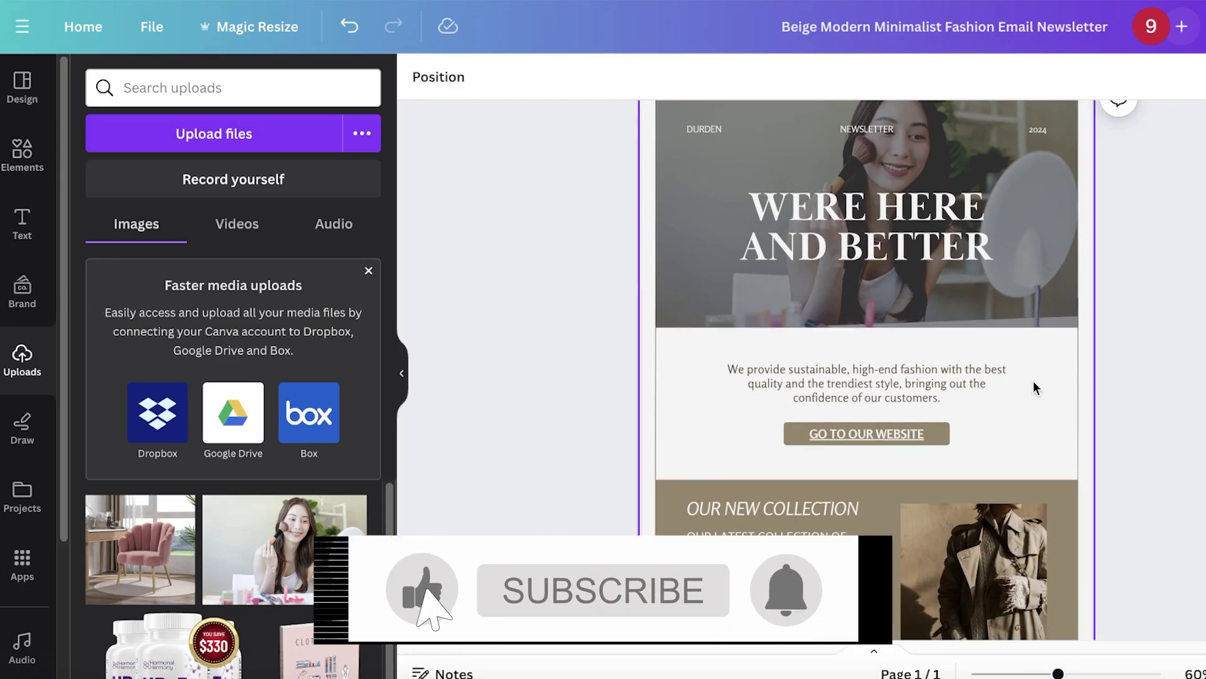
Search Elements graphics for 'texture' and add the black-and-white wave line texture to the page
click(22, 154)
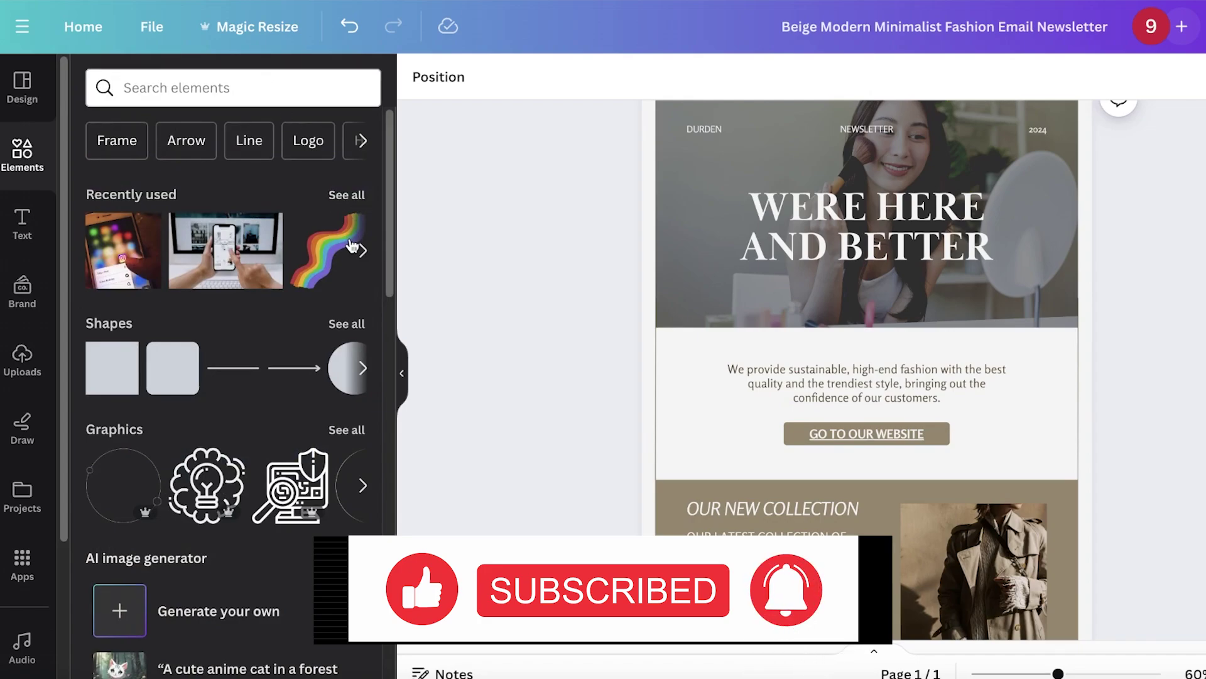
click(233, 81)
text(tex)
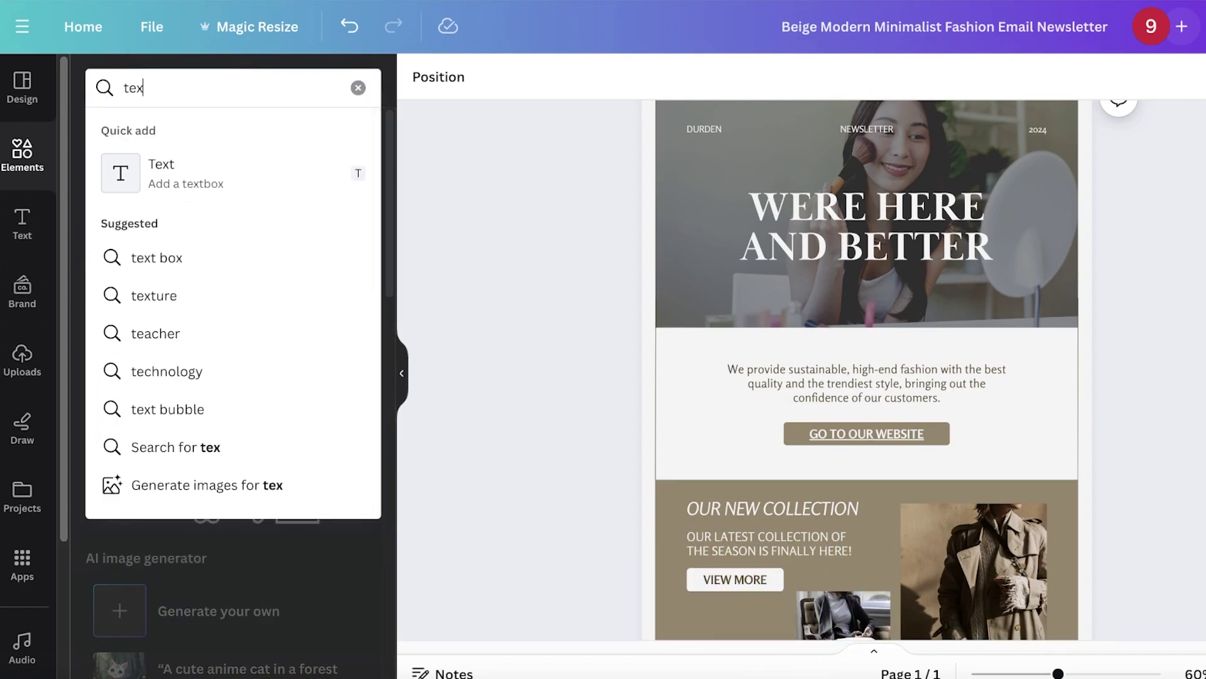
text(ture)
key(Return)
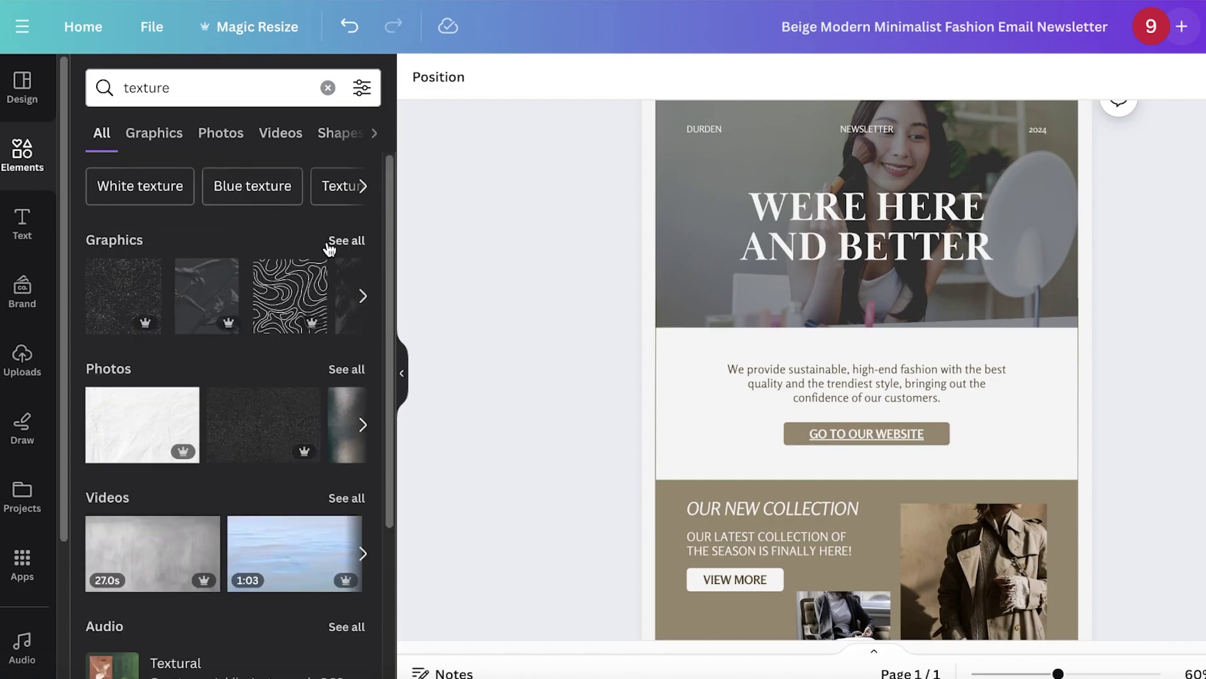
click(325, 242)
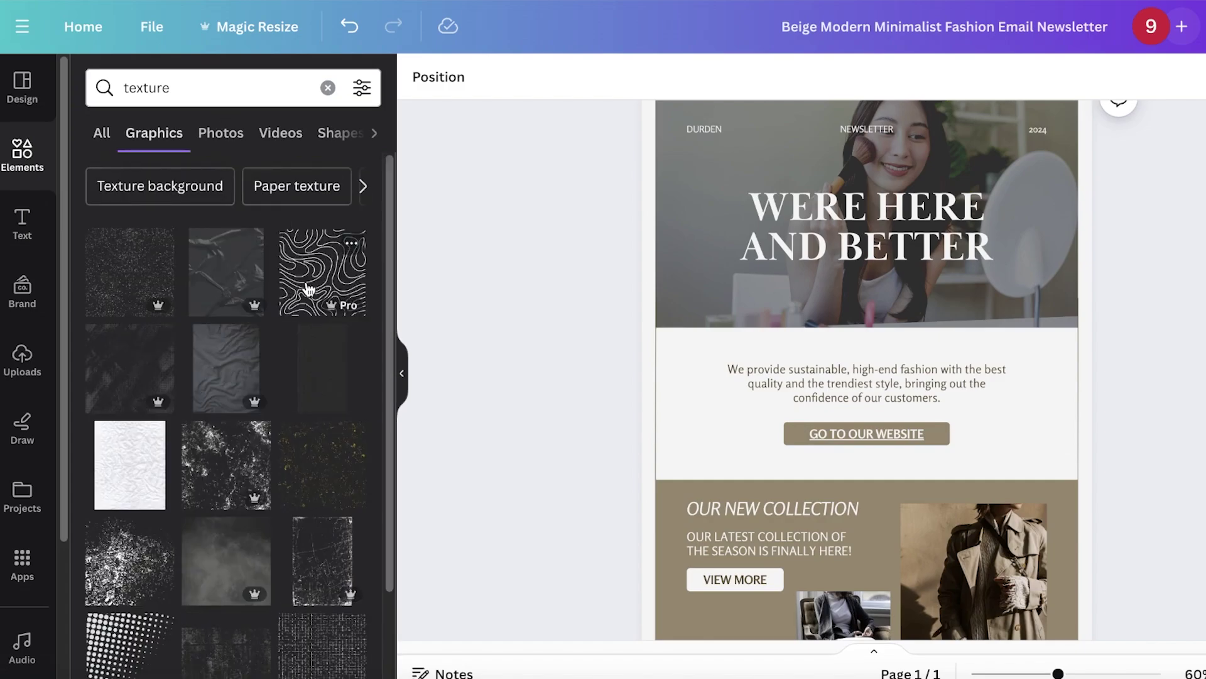
scroll(214, 462, down, 2)
scroll(194, 479, down, 2)
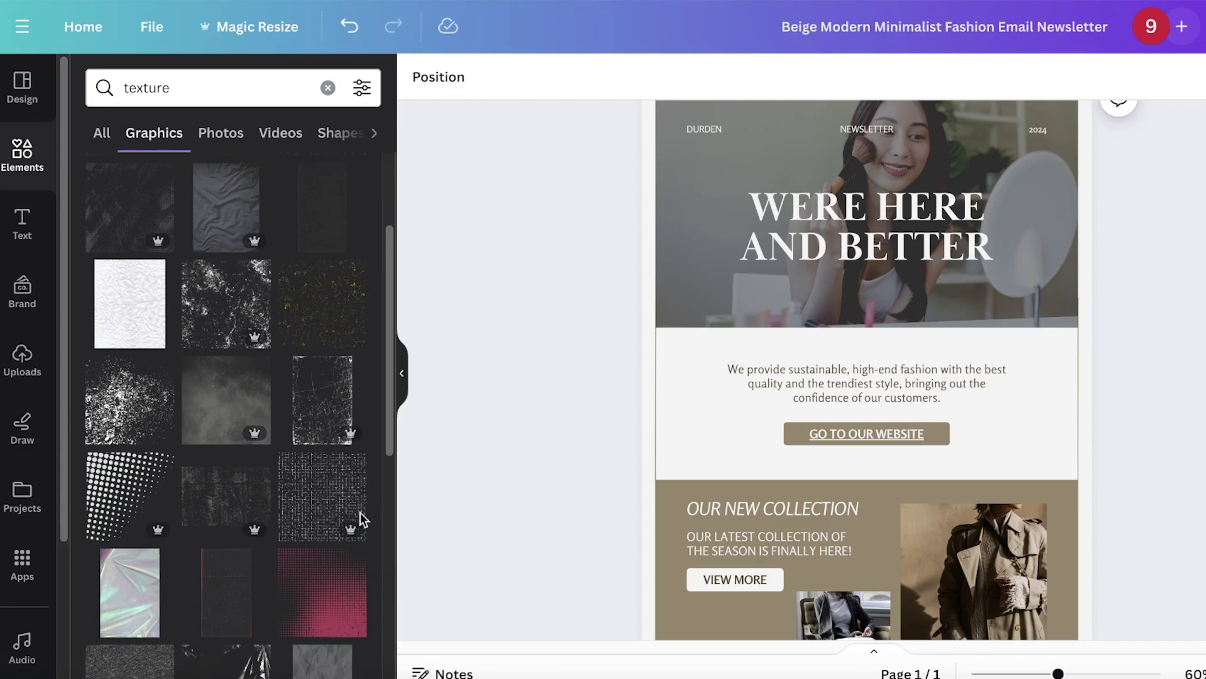
scroll(228, 536, down, 4)
scroll(202, 390, up, 1)
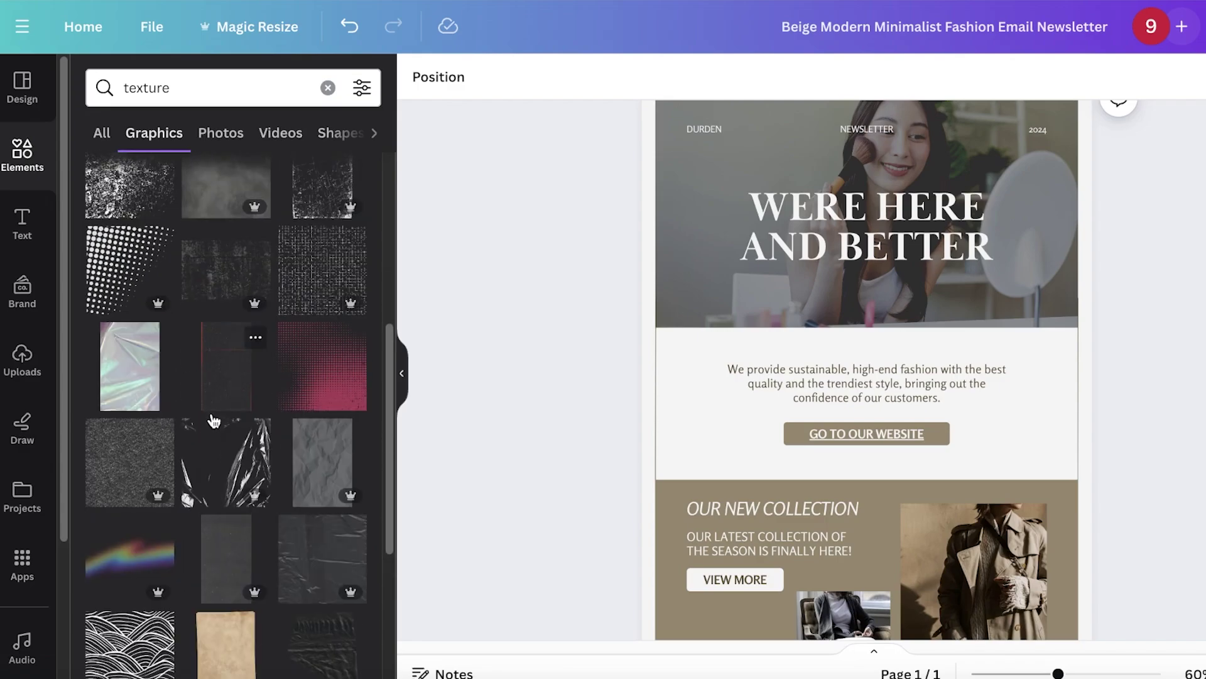
scroll(213, 417, down, 4)
click(118, 471)
Resize the wave texture to the text panel's height and position it over the panel
drag(946, 303, 714, 339)
drag(646, 401, 720, 393)
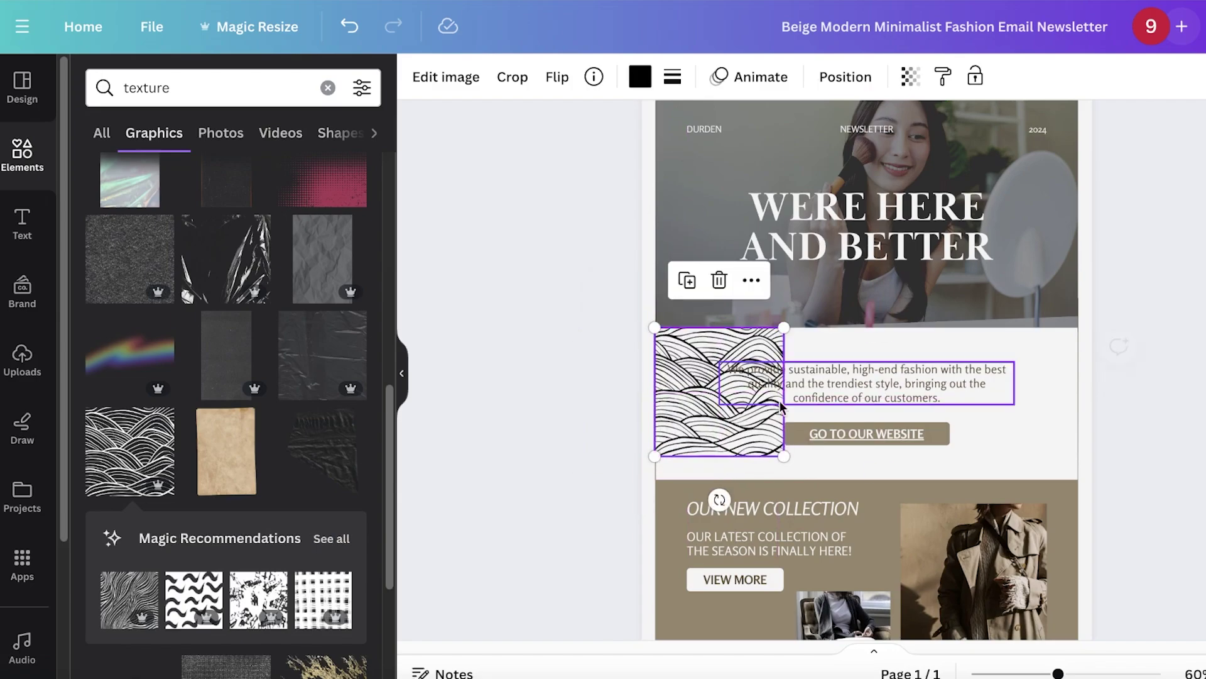
drag(785, 454, 810, 480)
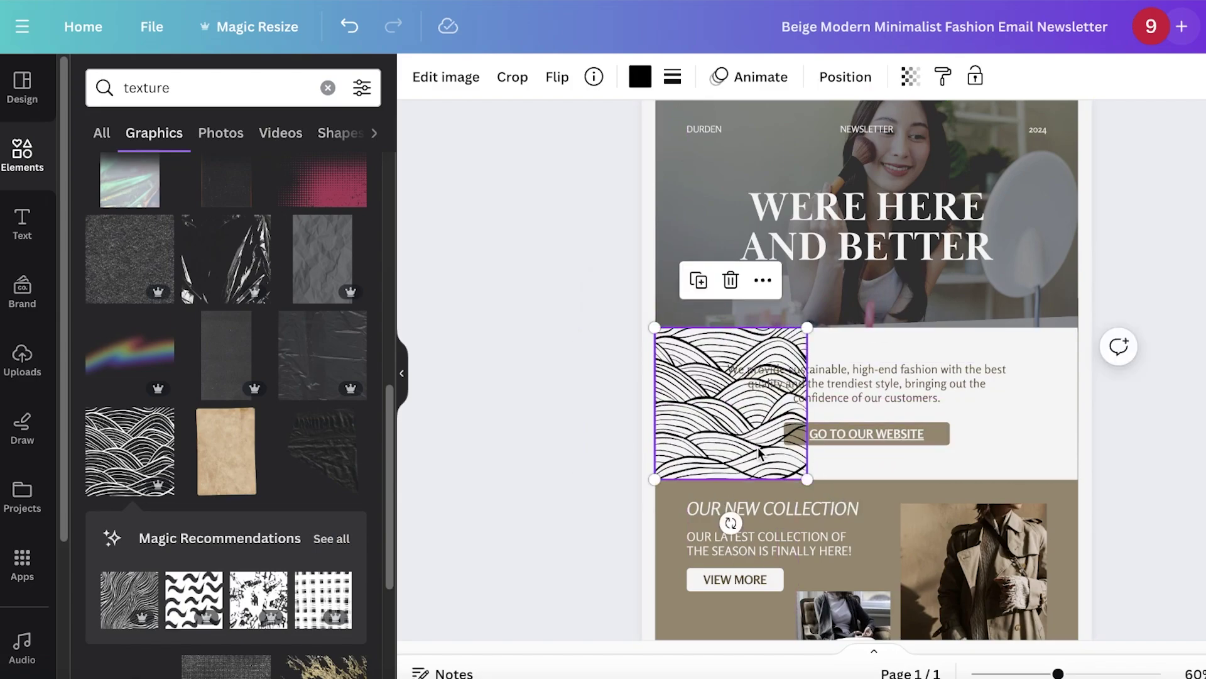
drag(760, 445, 1072, 383)
click(1166, 396)
Send the three wave texture copies behind the text and button
click(874, 413)
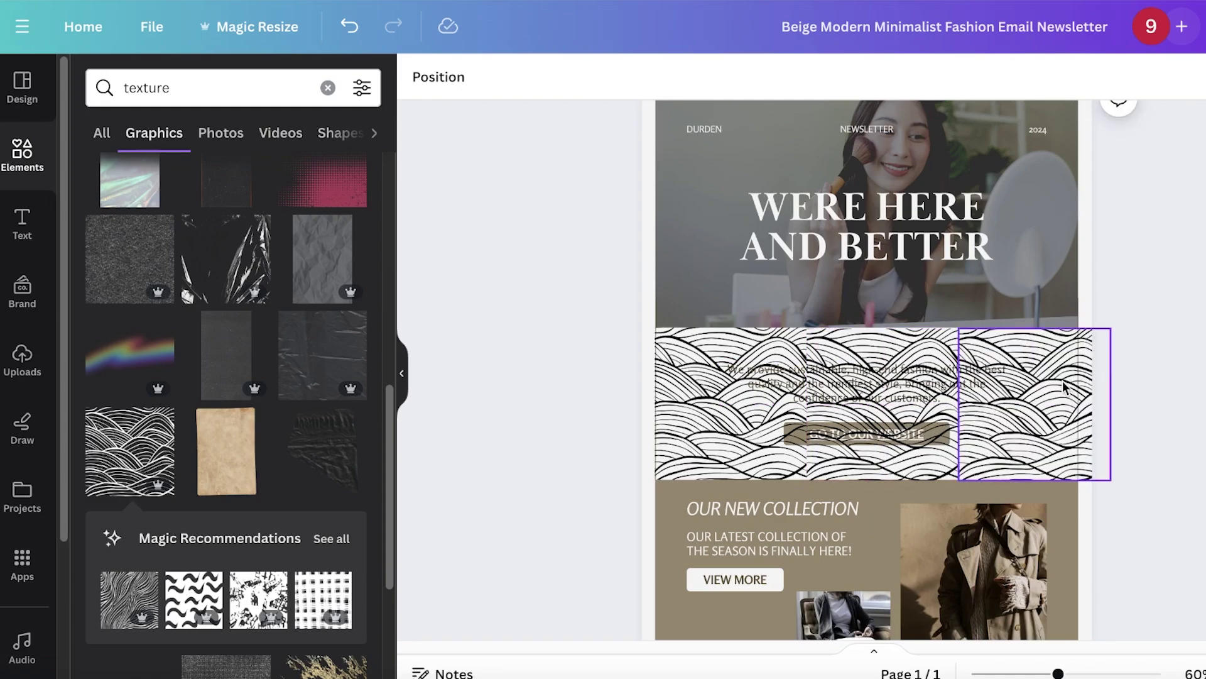
shift+click(879, 408)
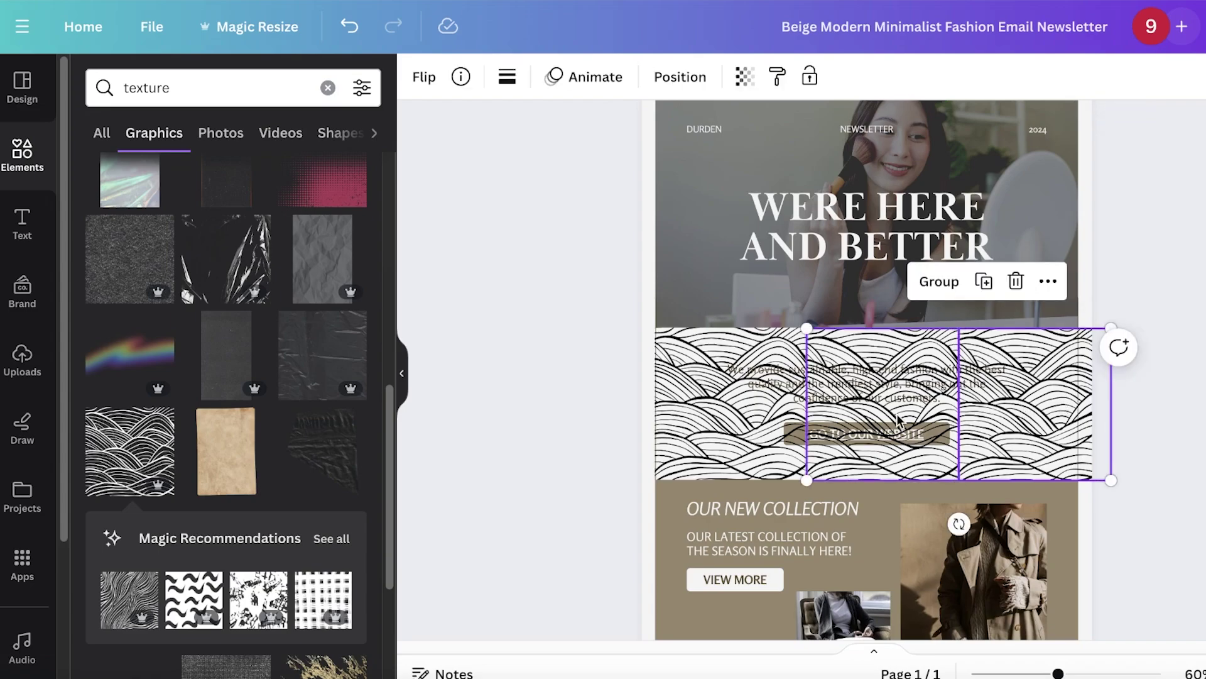
shift+click(729, 409)
click(943, 281)
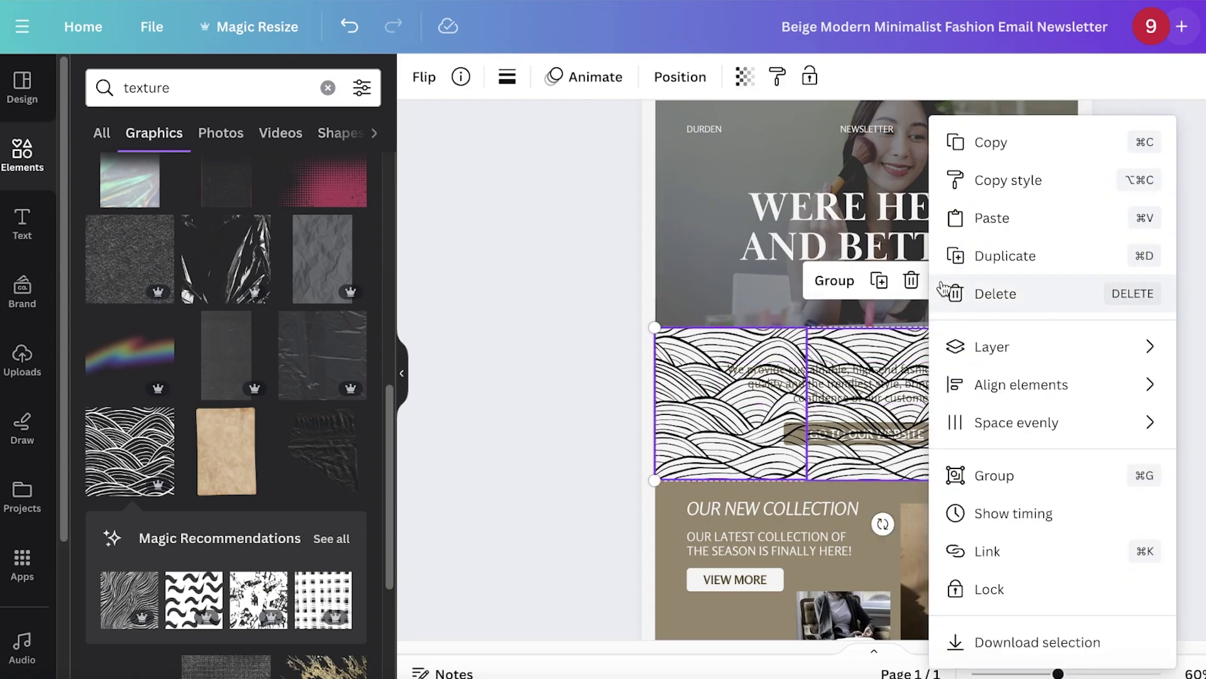
mouse_move(970, 345)
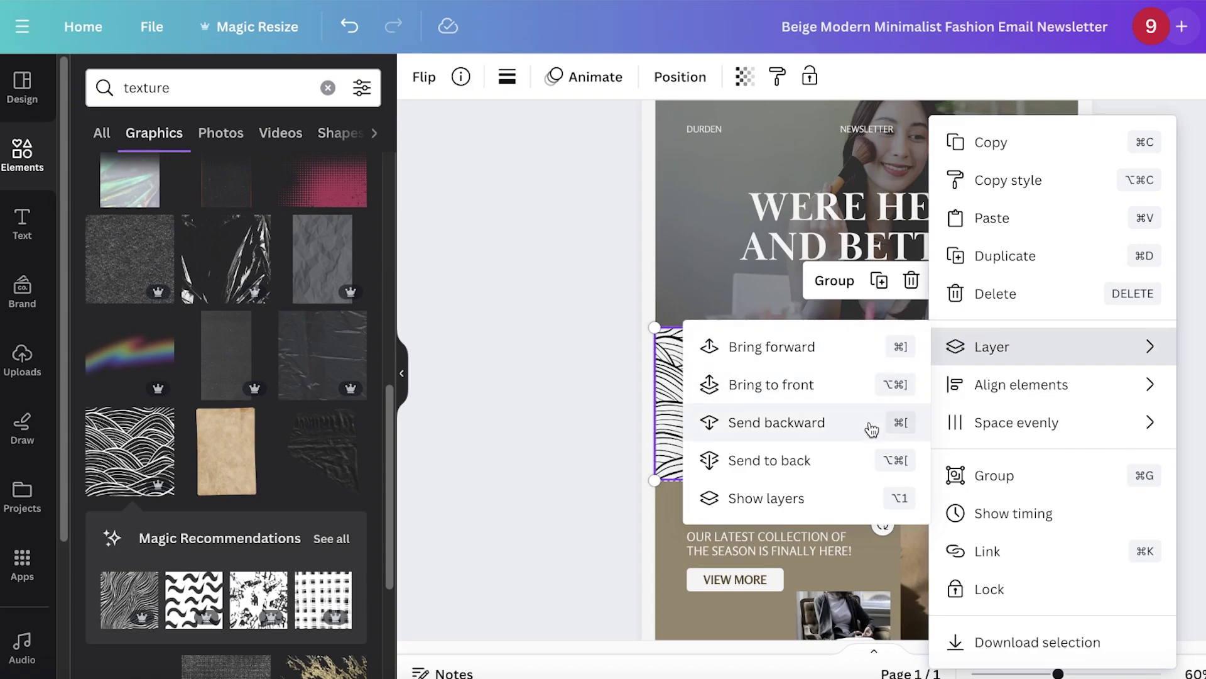
click(861, 459)
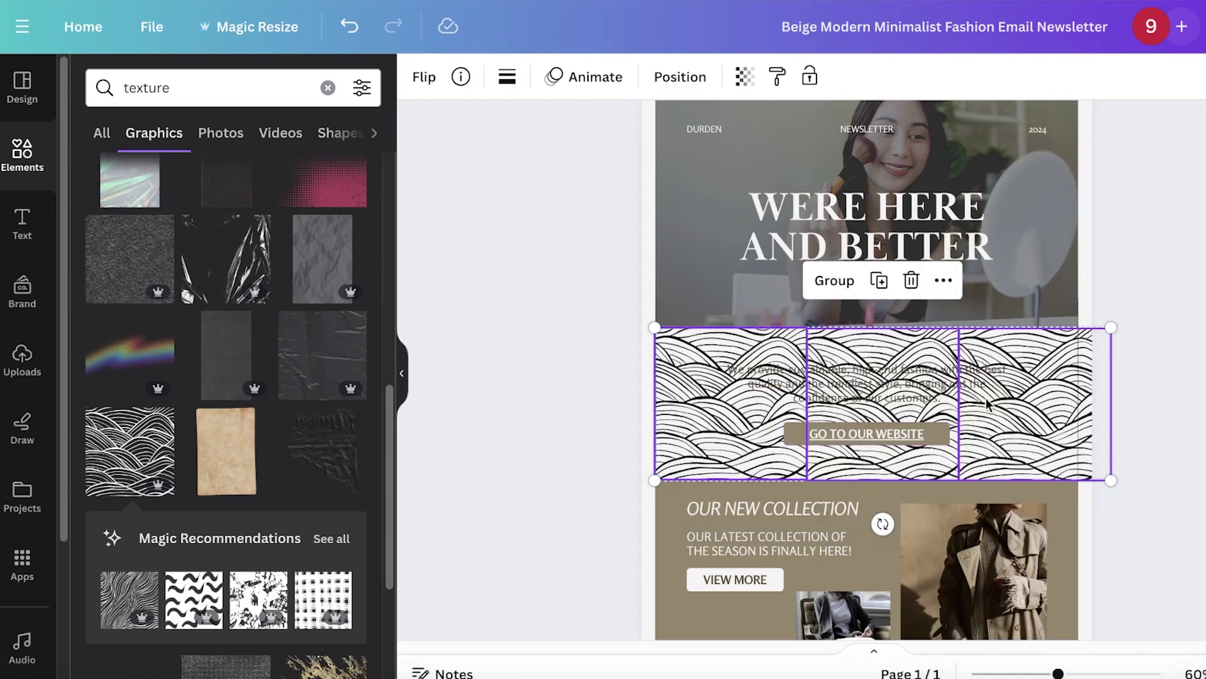
Lower the wave tiles' transparency so they form a faint pattern
click(745, 77)
drag(744, 153, 578, 153)
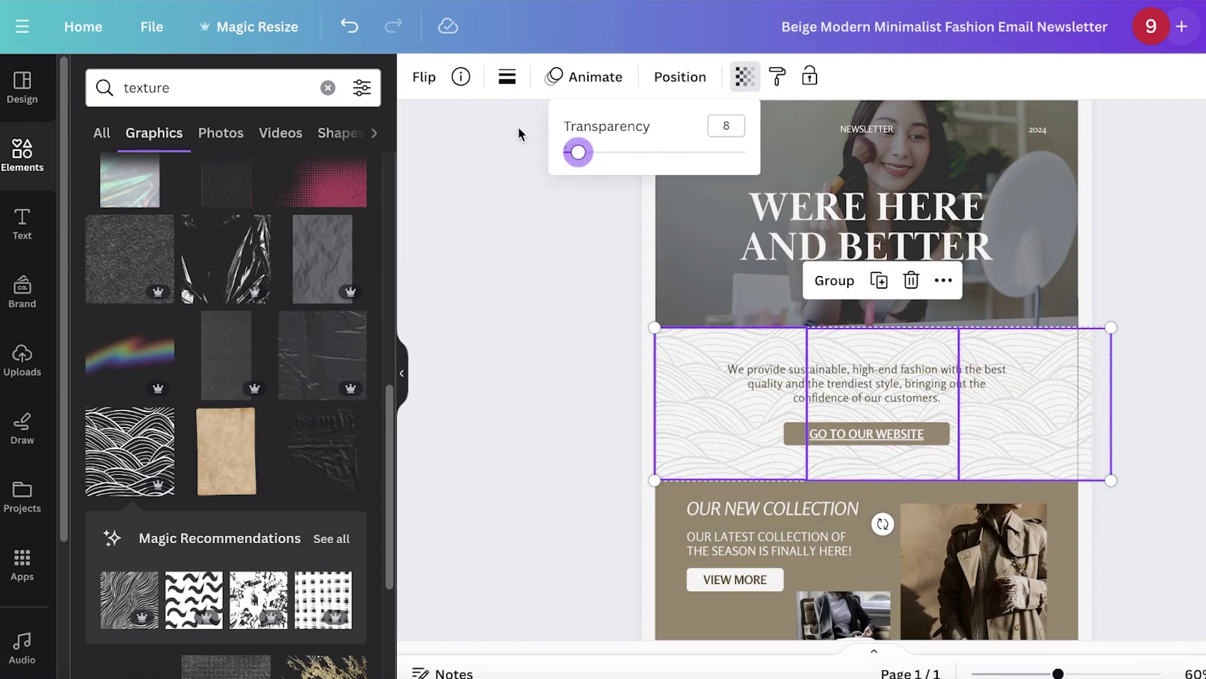
click(472, 88)
click(1197, 362)
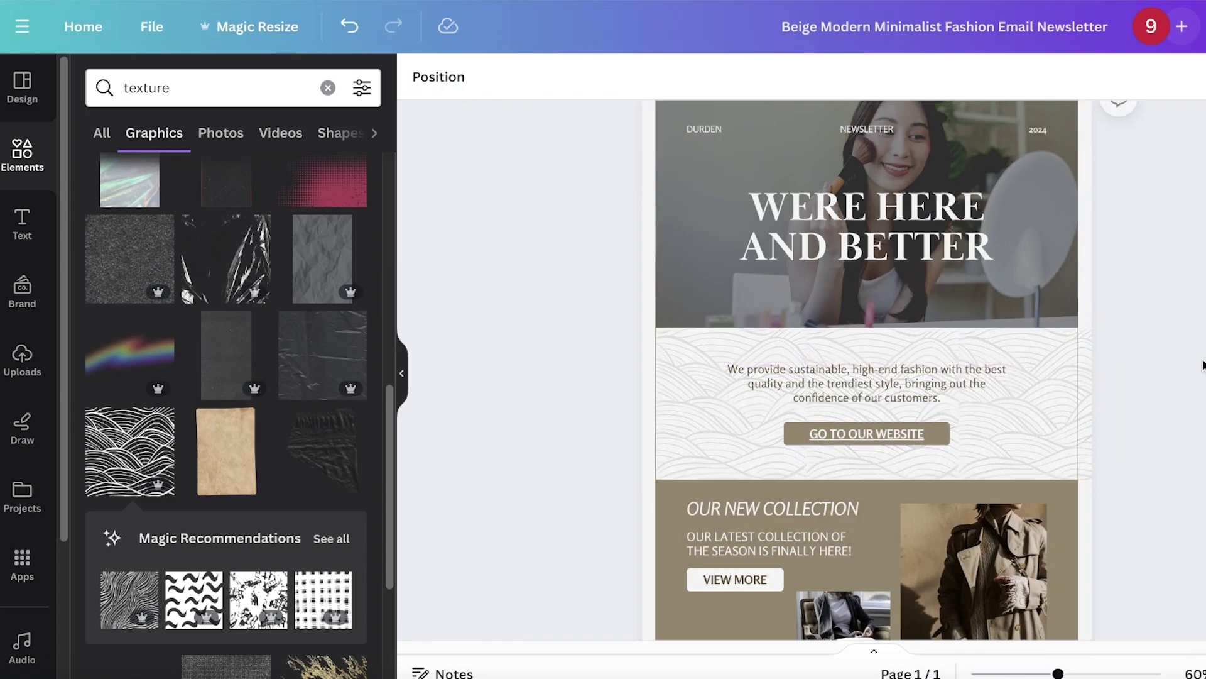
Shift all the wave tiles left so they align with the page edge
click(1062, 410)
shift+click(1042, 398)
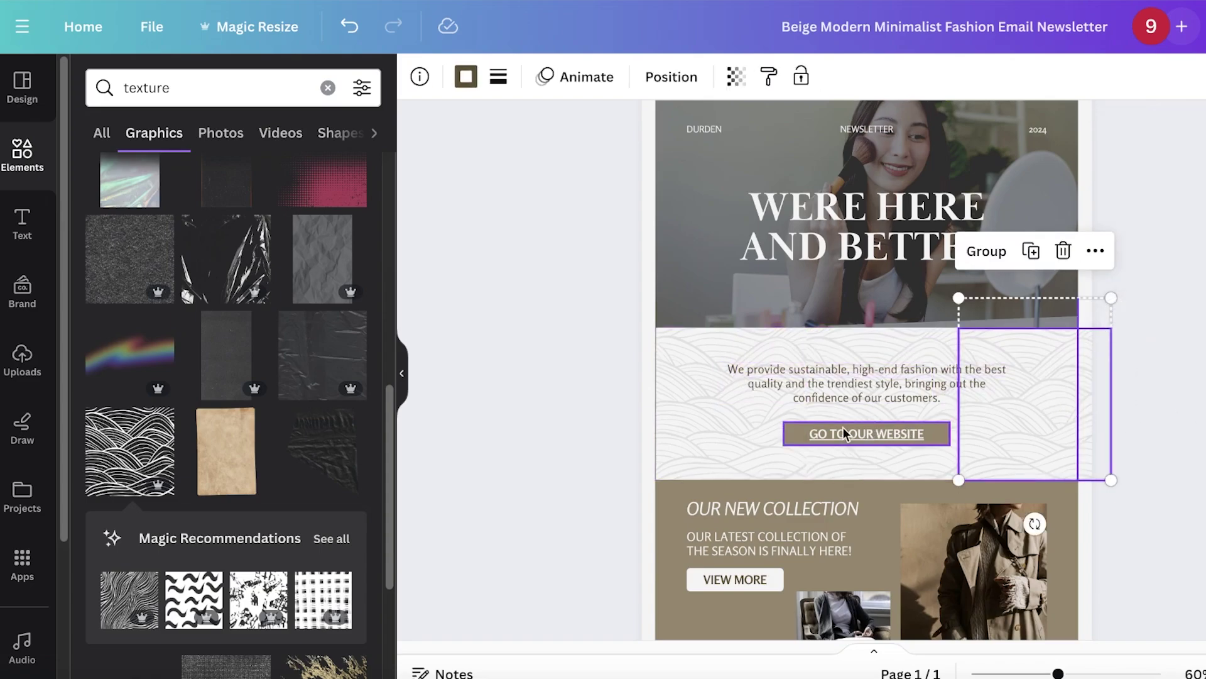
shift+click(842, 461)
shift+click(737, 452)
drag(765, 439, 754, 445)
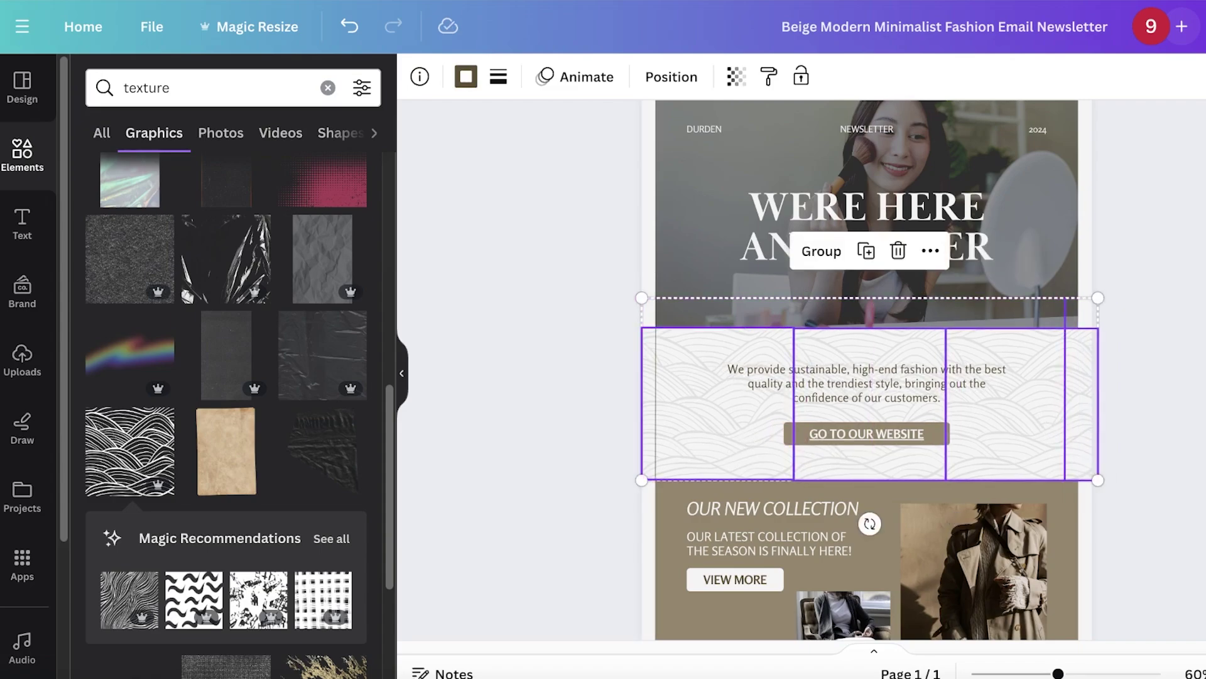
click(645, 376)
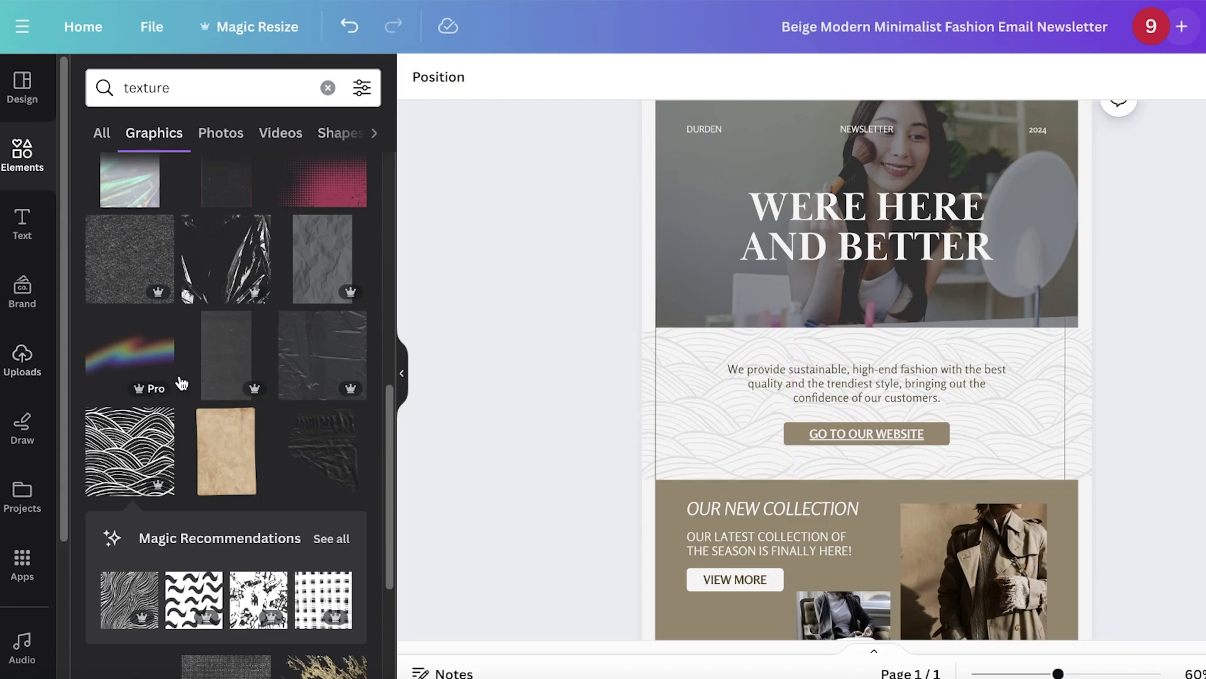
scroll(156, 385, down, 4)
scroll(272, 385, down, 4)
scroll(275, 386, down, 4)
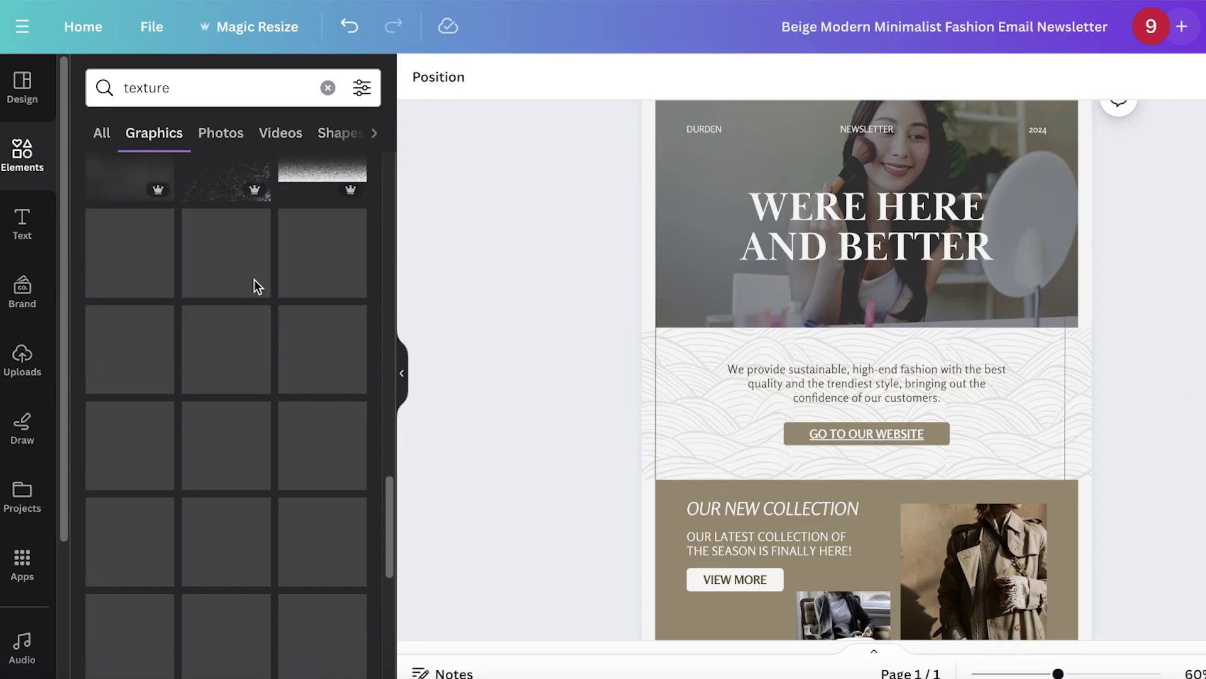
scroll(1165, 309, down, 3)
scroll(1162, 301, up, 5)
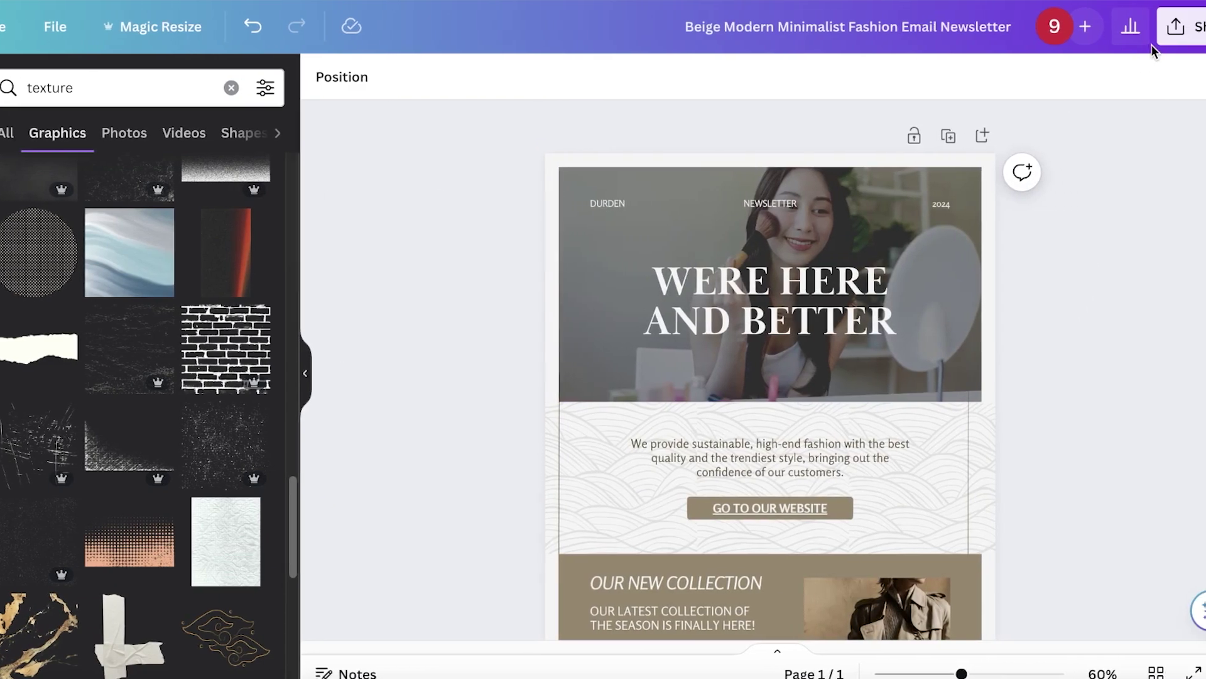
In Share > Download, set the file type to PDF Standard
click(1172, 28)
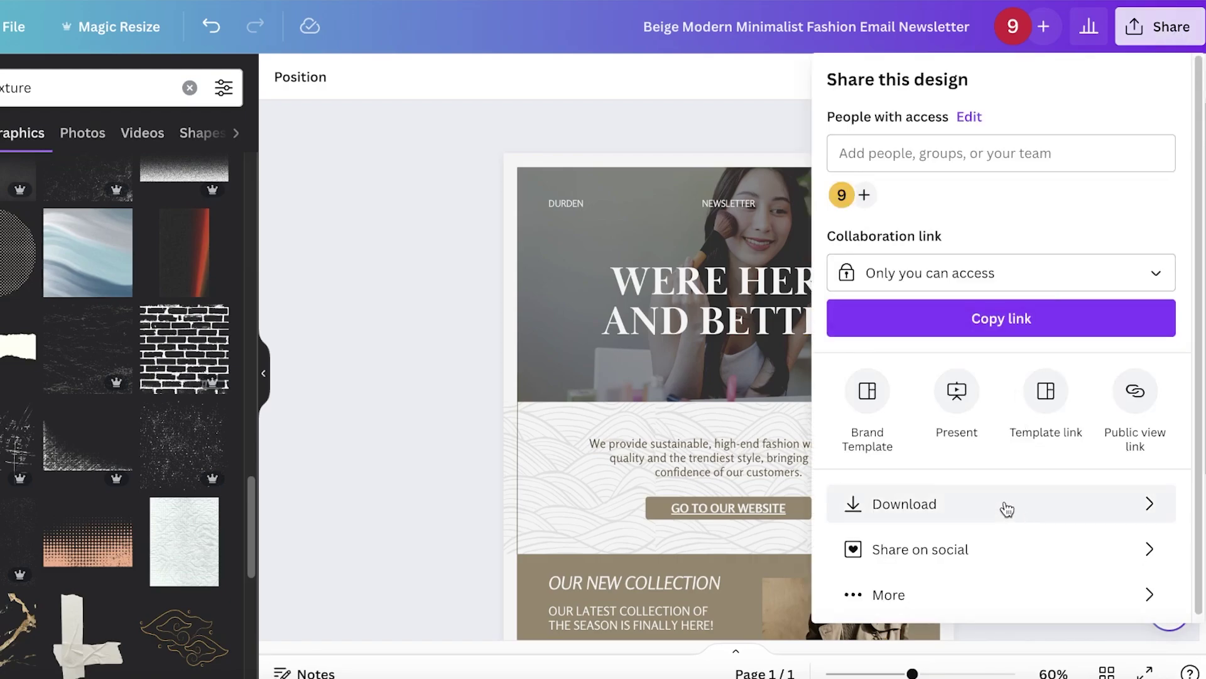
click(1007, 508)
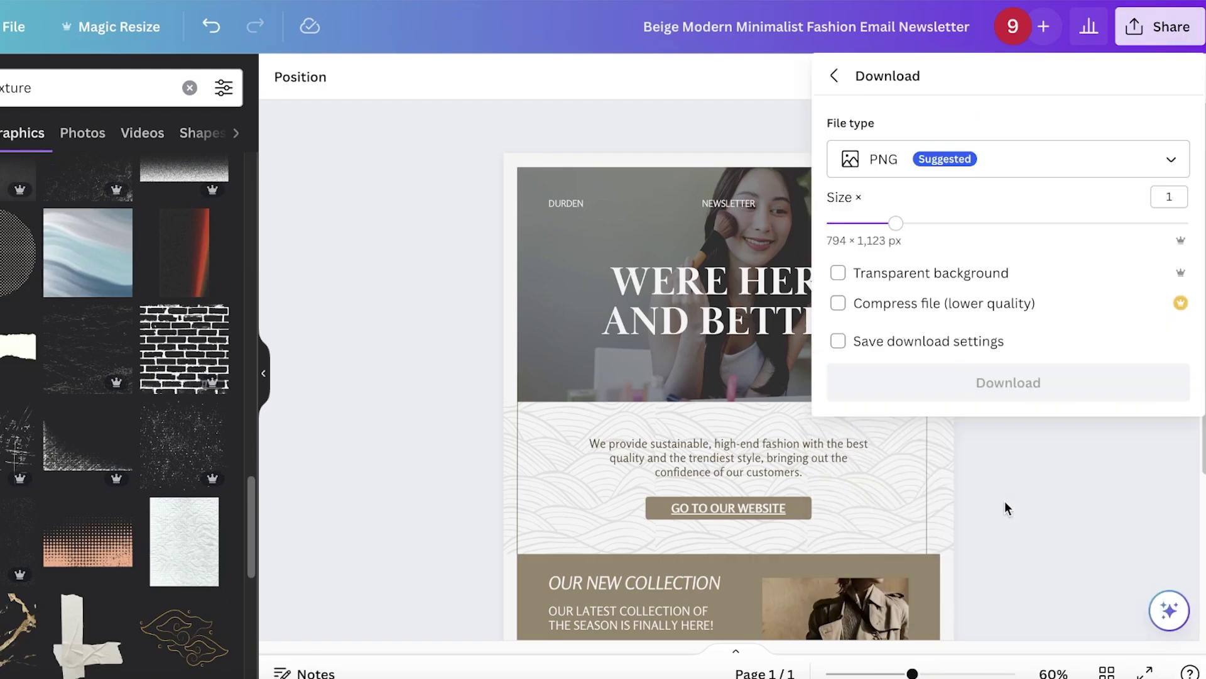
click(896, 160)
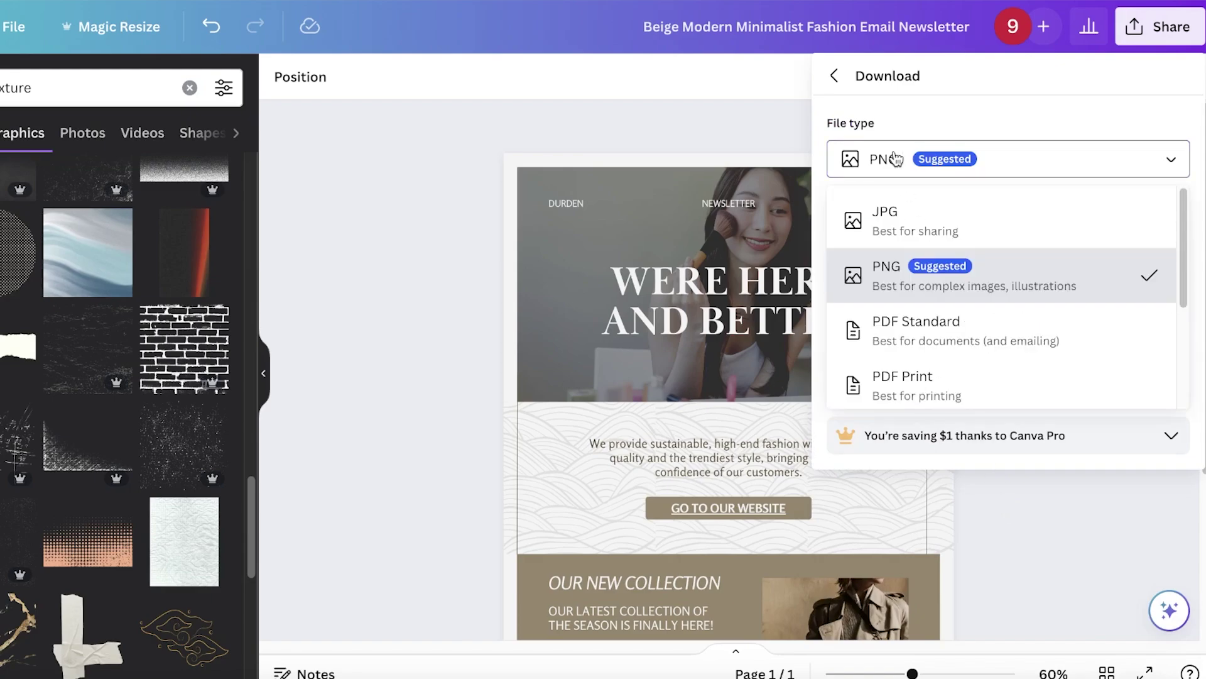
click(954, 334)
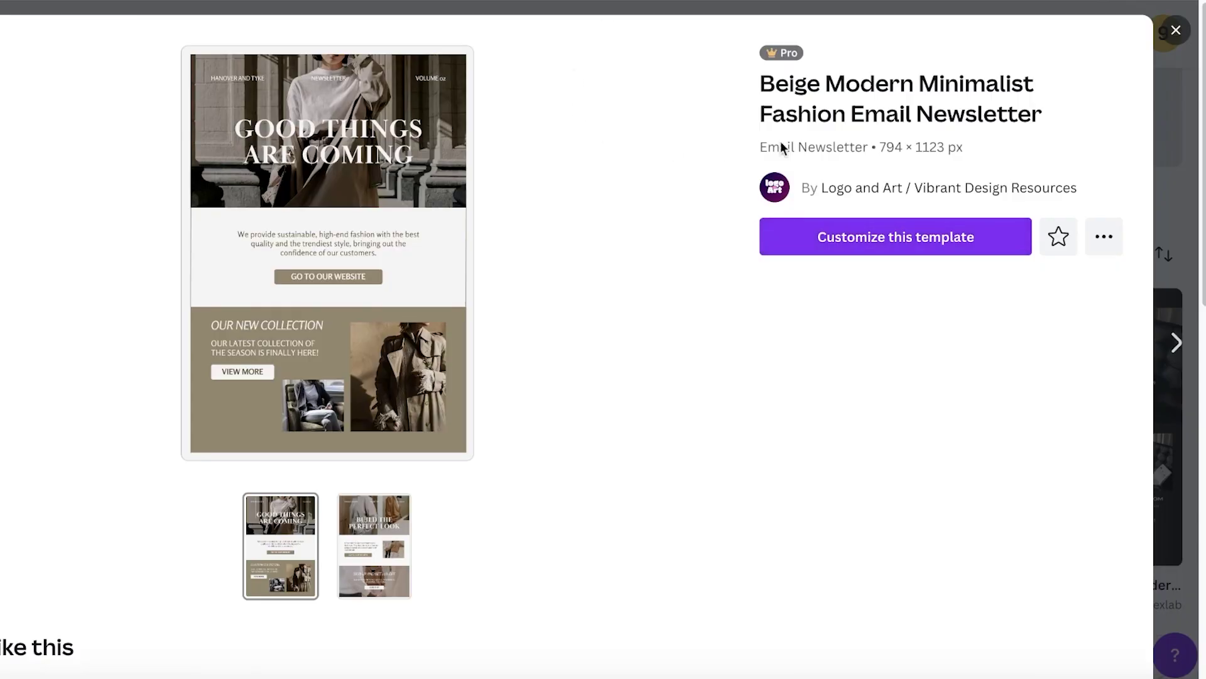
Close the template preview, select the blank Email Newsletter page and browse newsletter templates
click(1173, 31)
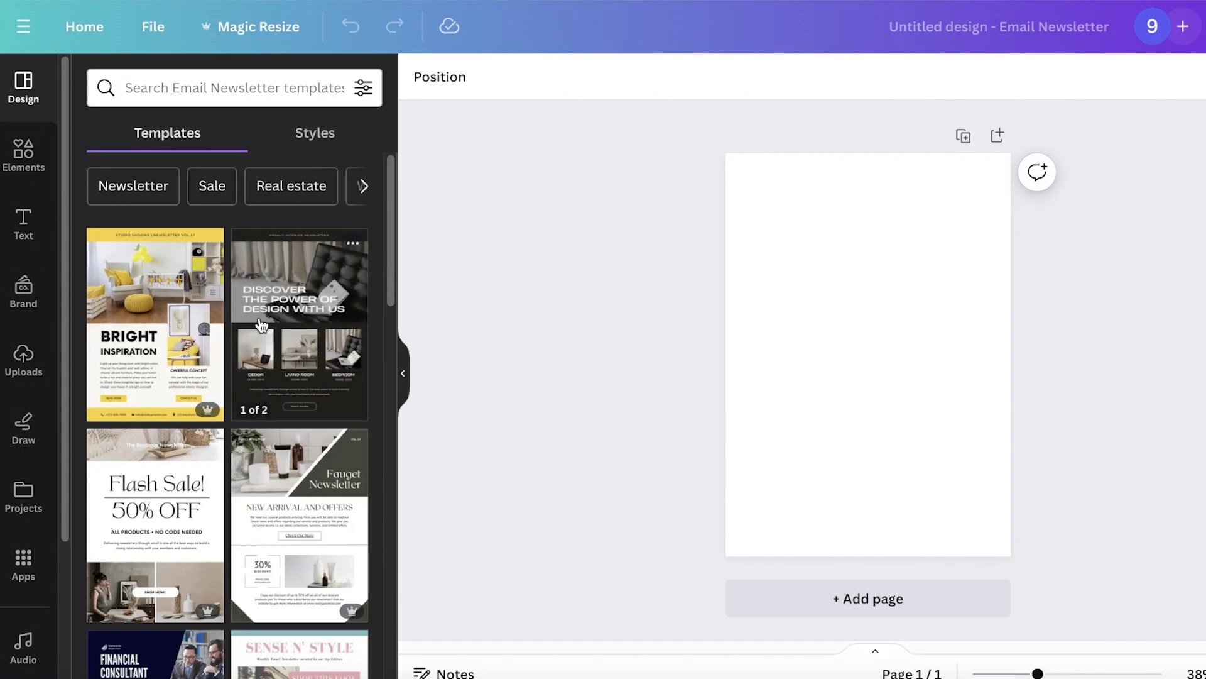
click(759, 292)
scroll(352, 327, down, 3)
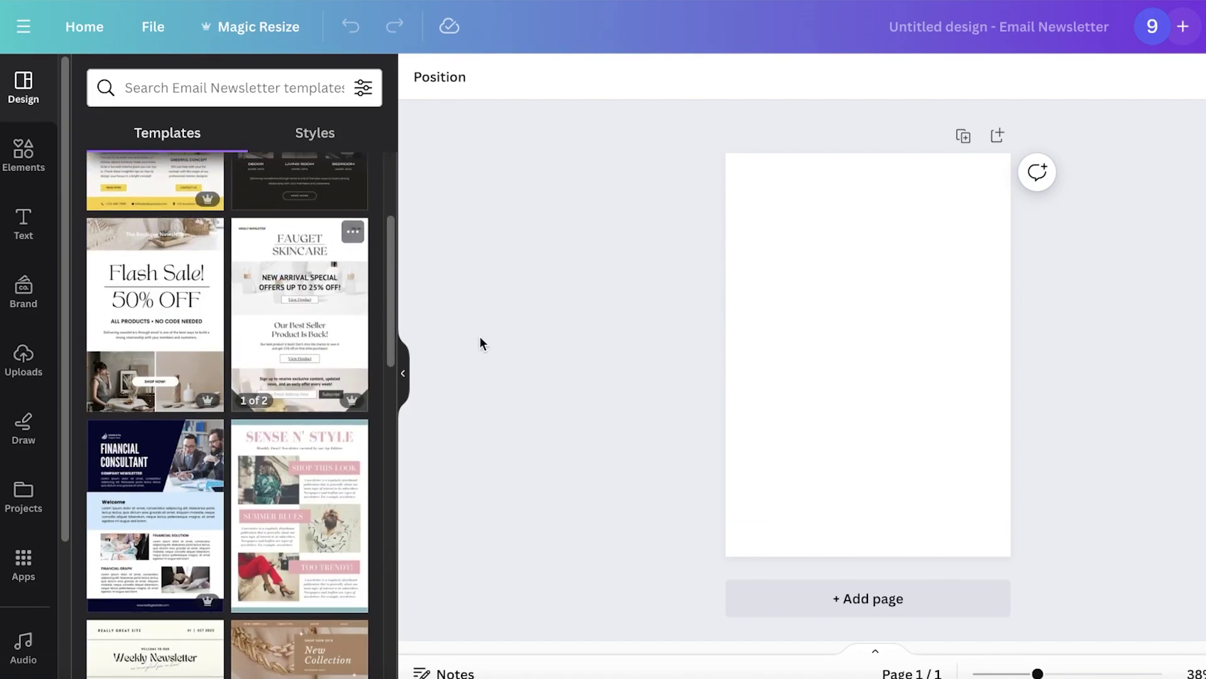
scroll(338, 461, down, 2)
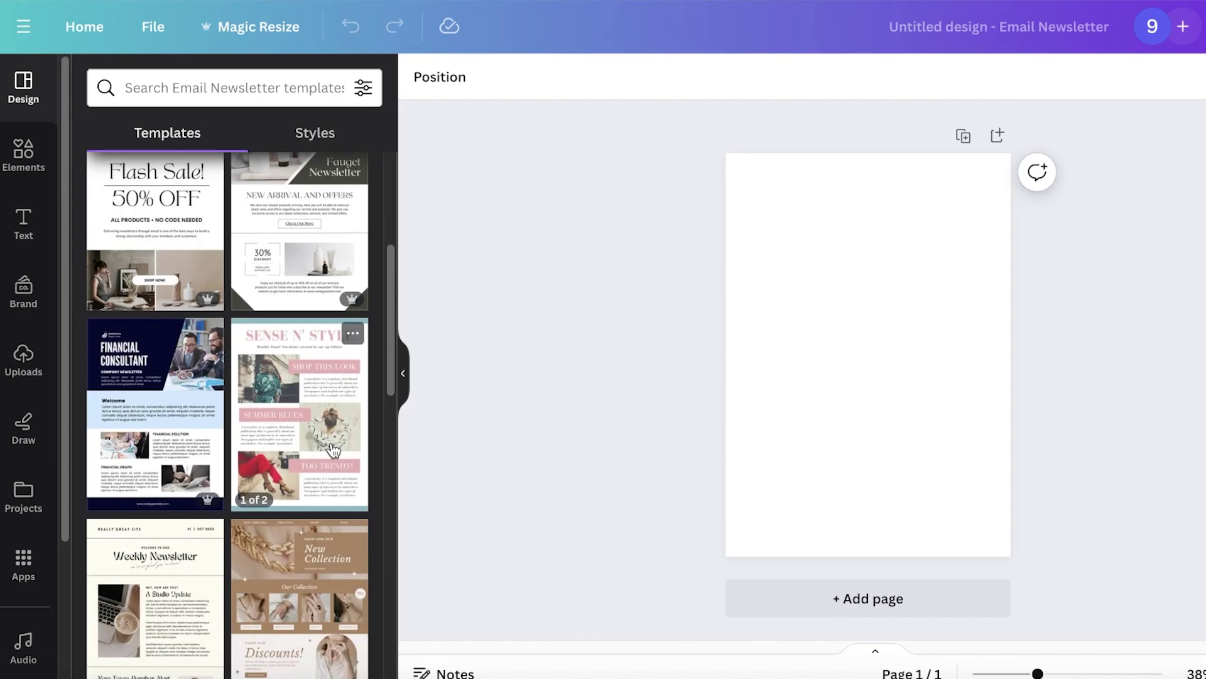
Apply the Sense N' Style template layout to the blank page
click(333, 450)
scroll(279, 352, down, 3)
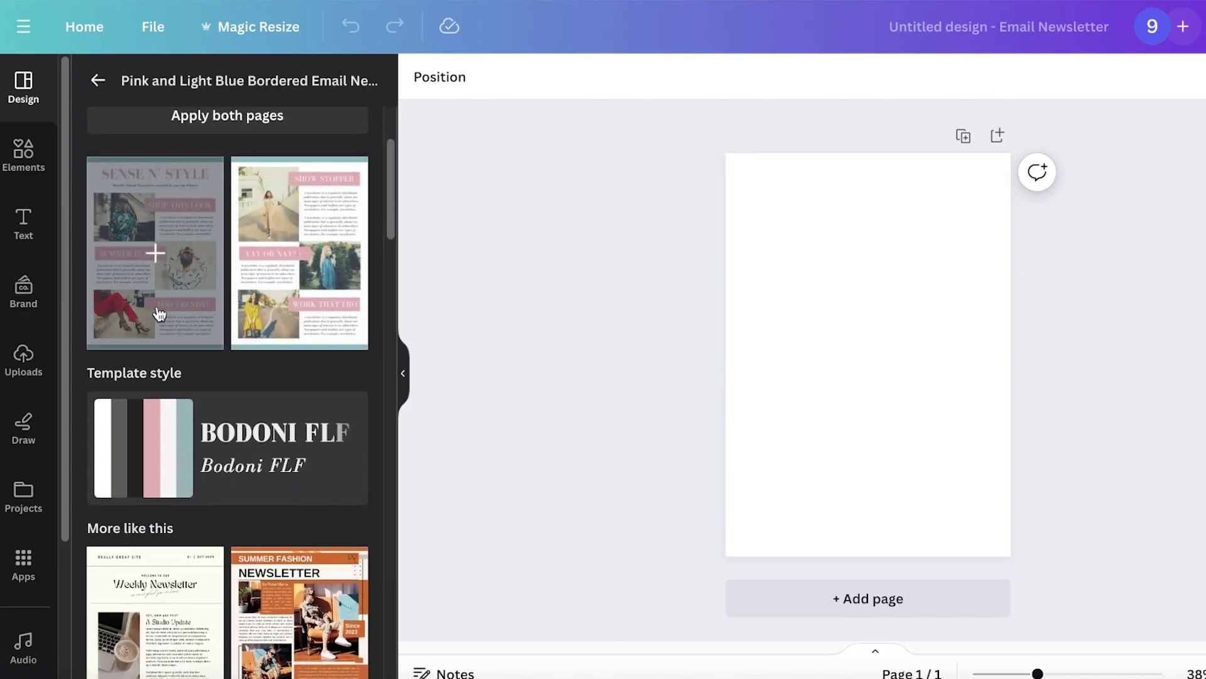
click(159, 315)
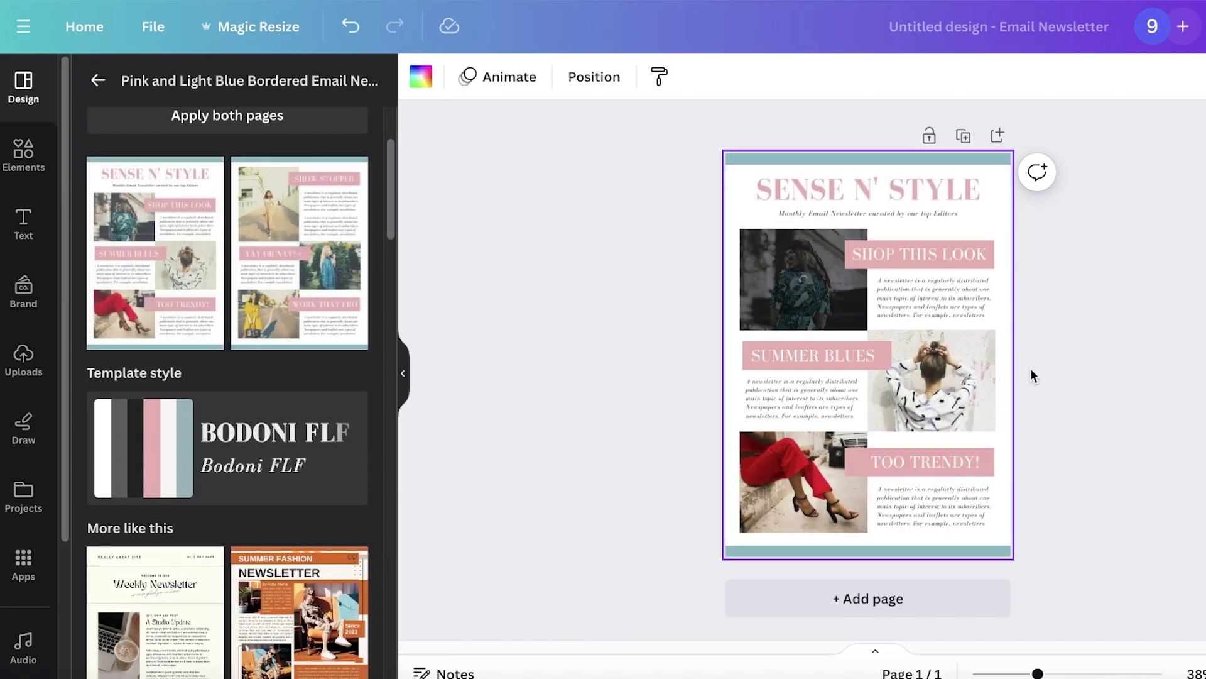
Delete the lower-page photos, texts and Summer Blues heading, then zoom in on the header
drag(1032, 371, 728, 441)
key(Delete)
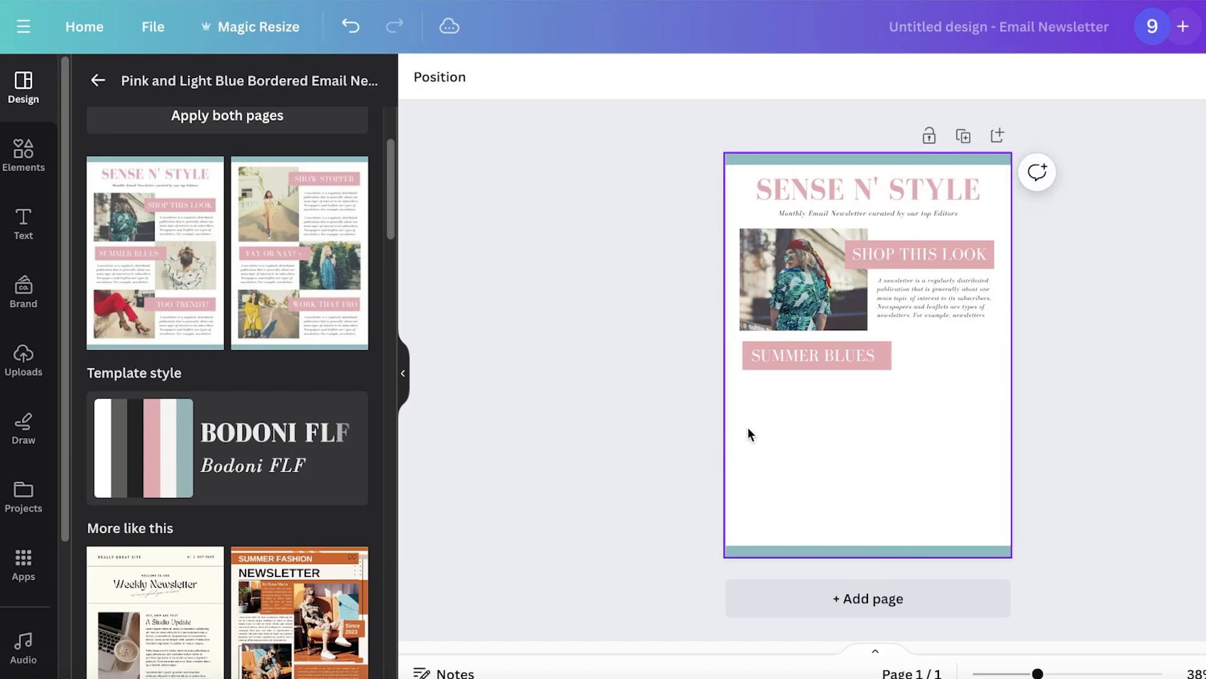
click(817, 352)
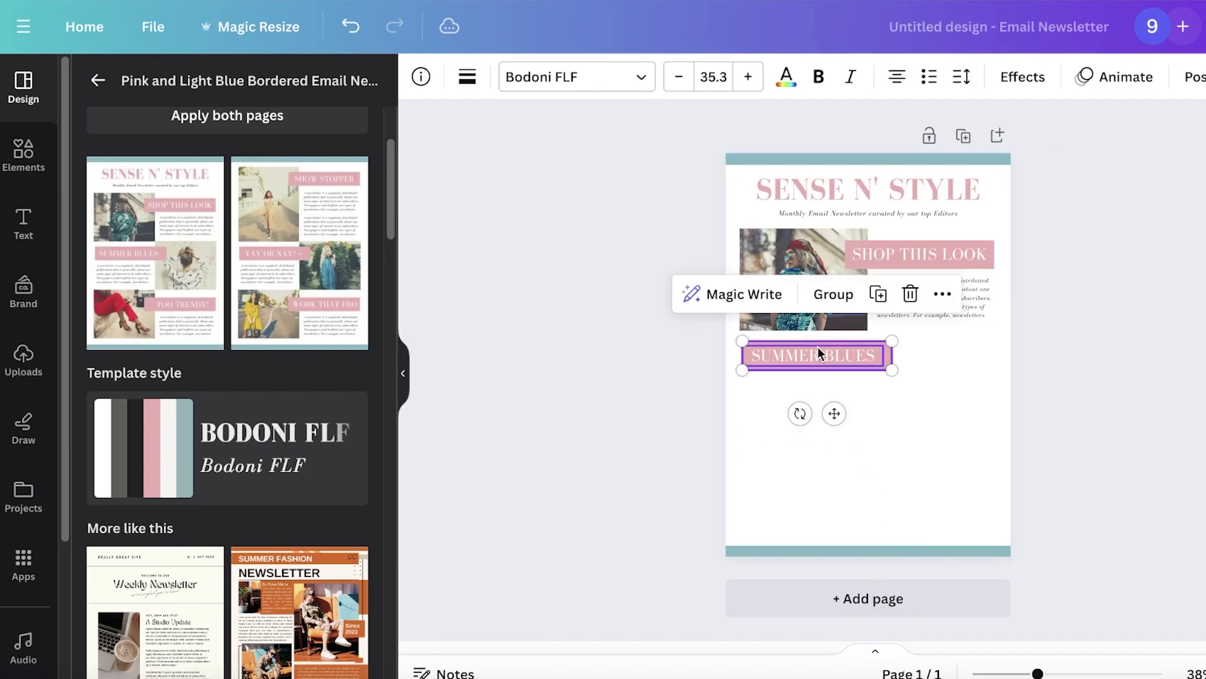
key(Delete)
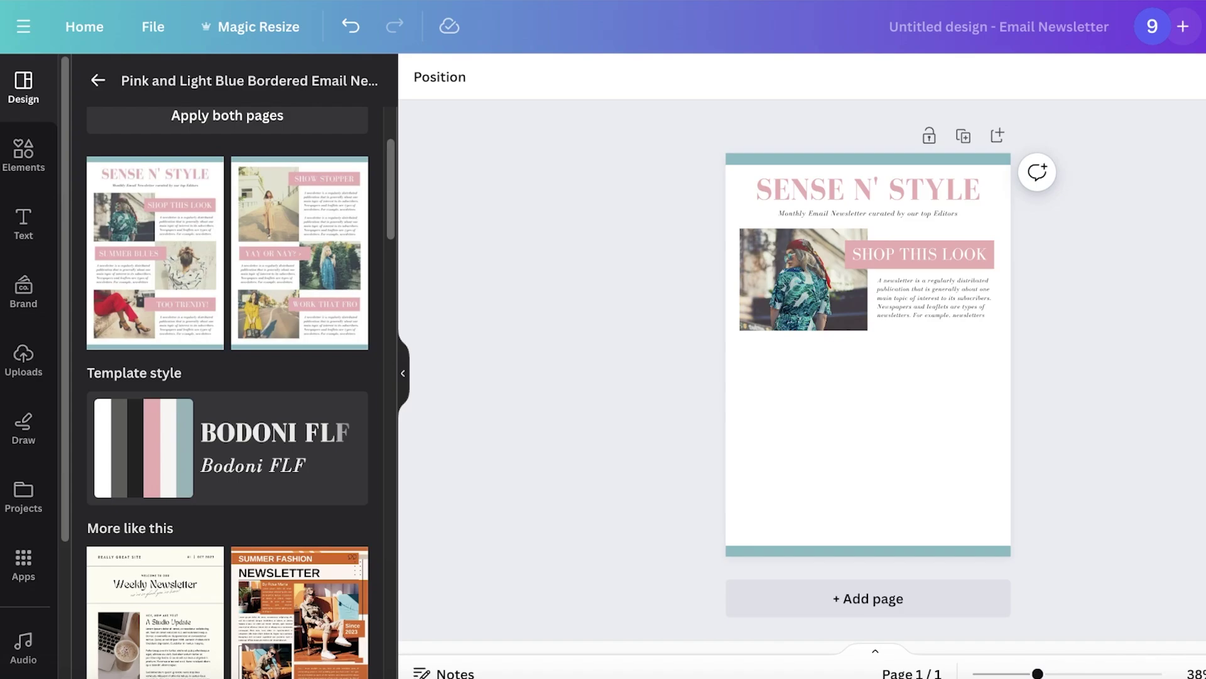
key(ctrl+plus)
scroll(1088, 492, up, 1)
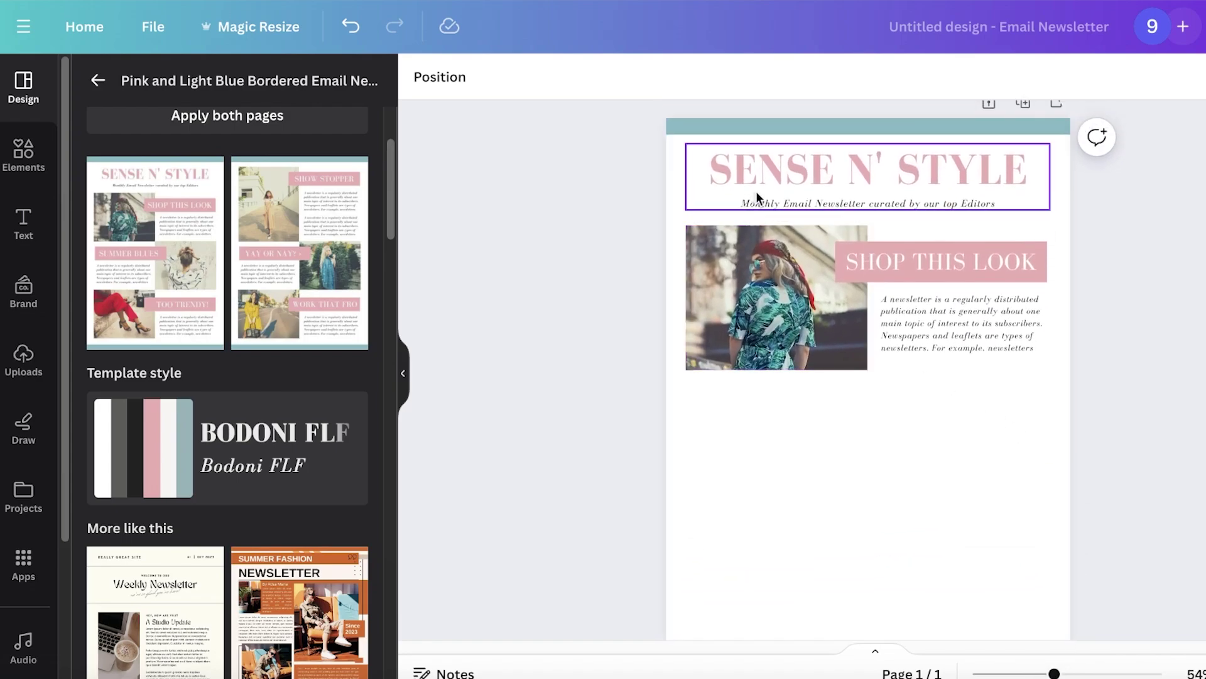
Change the SENSE N' STYLE heading to DURDEN
double_click(790, 175)
text(durden)
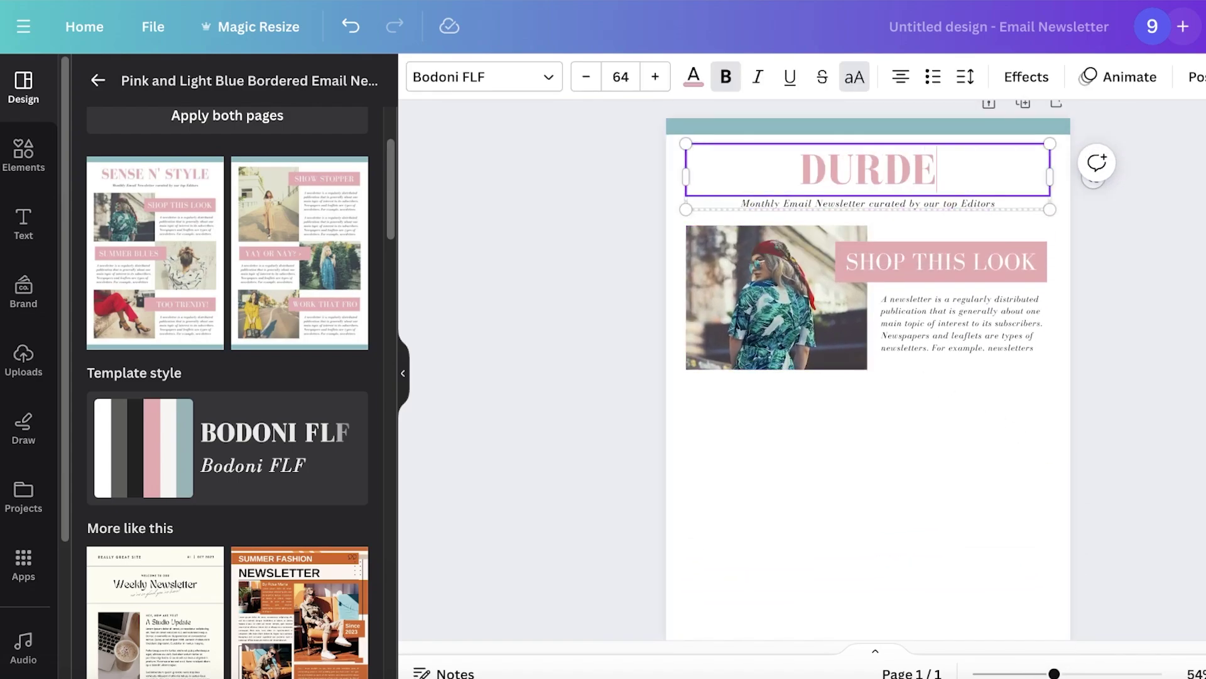
click(930, 264)
Replace the paragraph beside the photo with a three-line 2024 trends blurb for fashionistas
click(1005, 323)
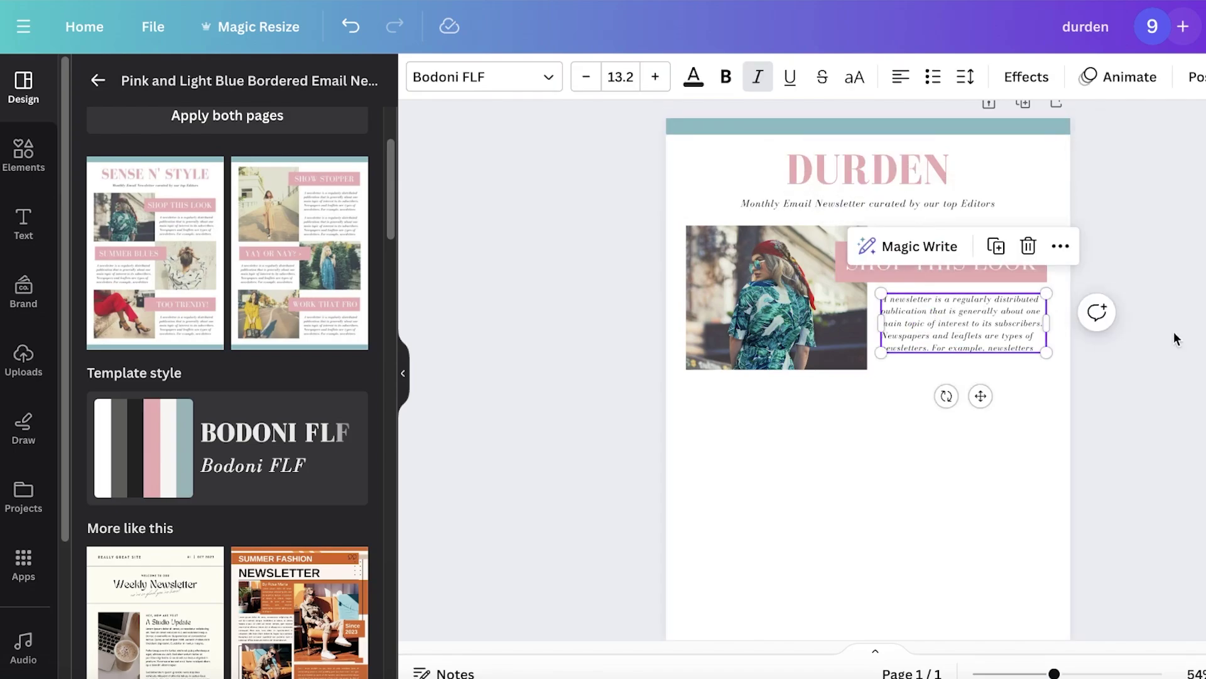
double_click(1022, 340)
text(the fanis)
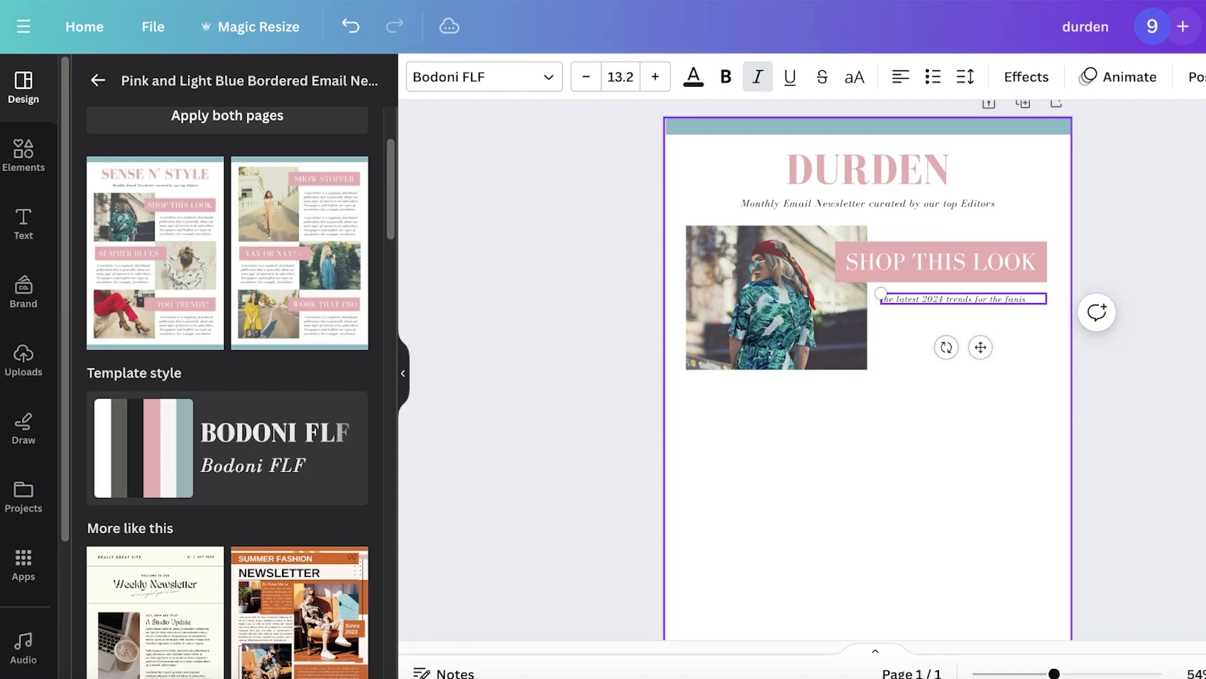
text(onistas are here!)
key(Return)
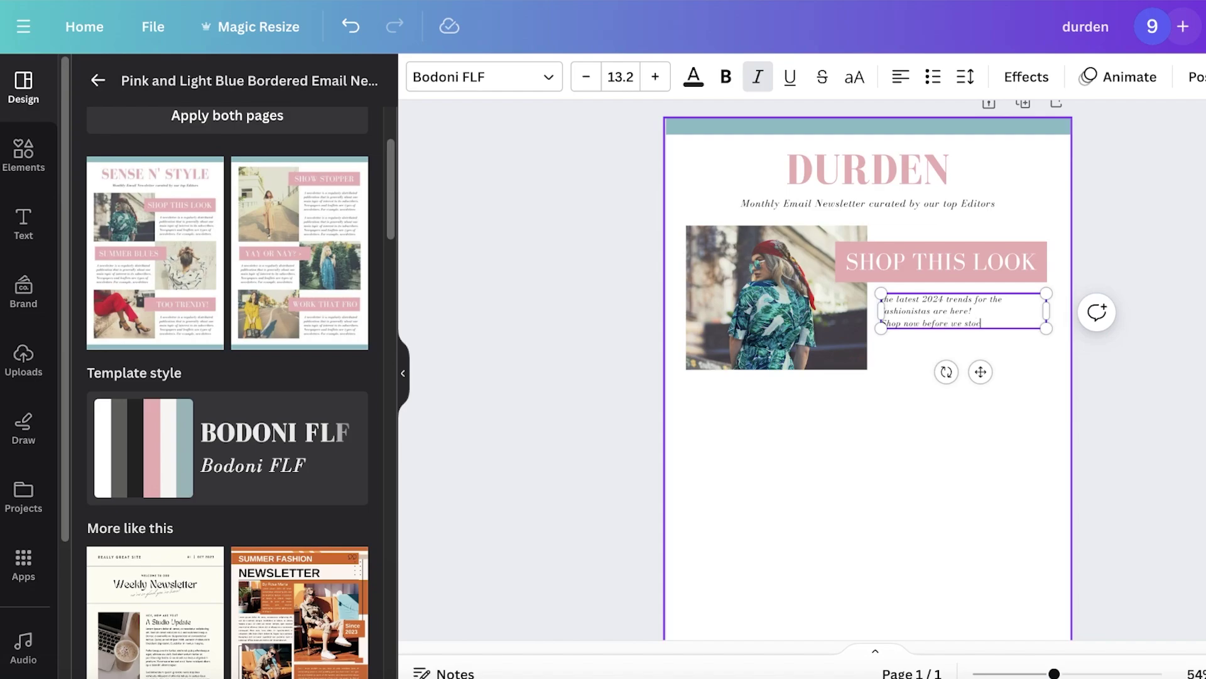
text(s)
key(Return)
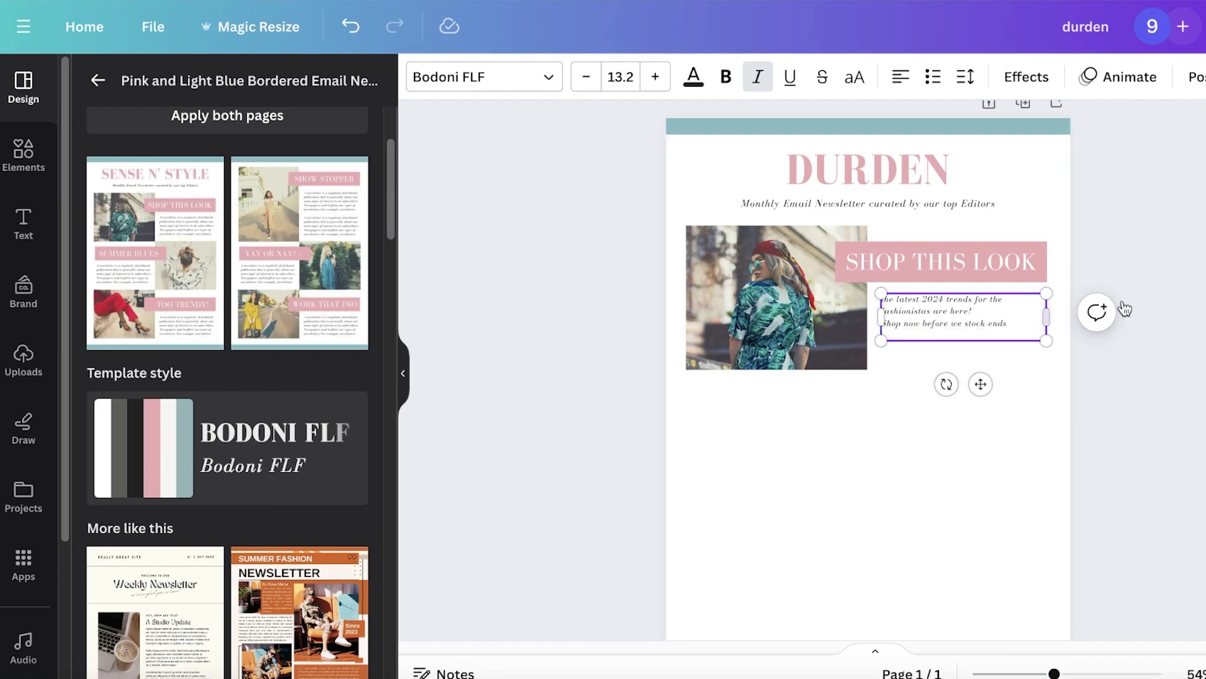
click(978, 482)
scroll(977, 483, down, 3)
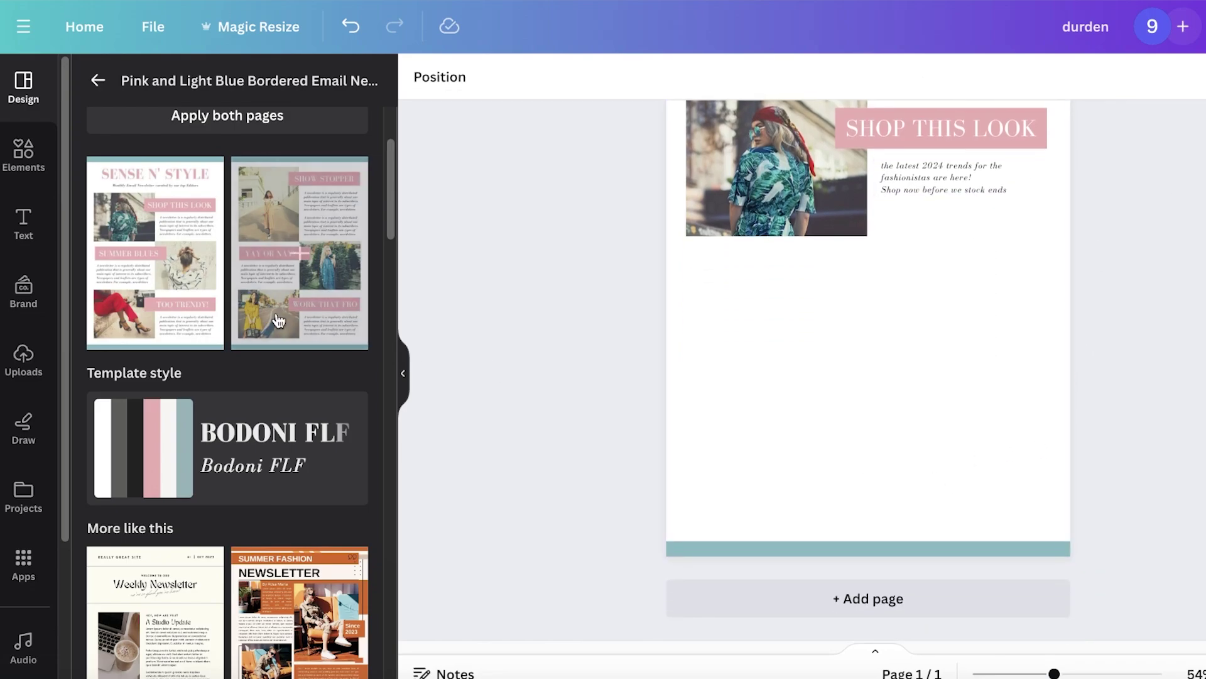
Search Elements photos for 'fashion' and place a resized fashion-cards photo below the header section
click(21, 162)
click(35, 229)
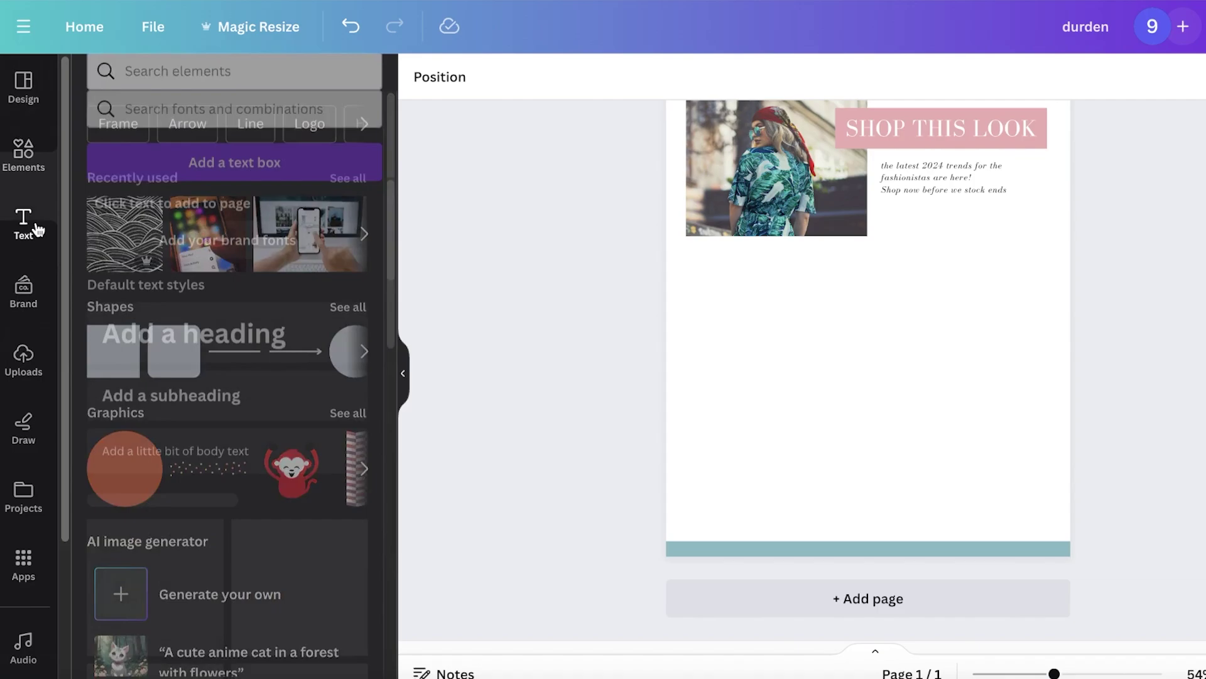
click(160, 86)
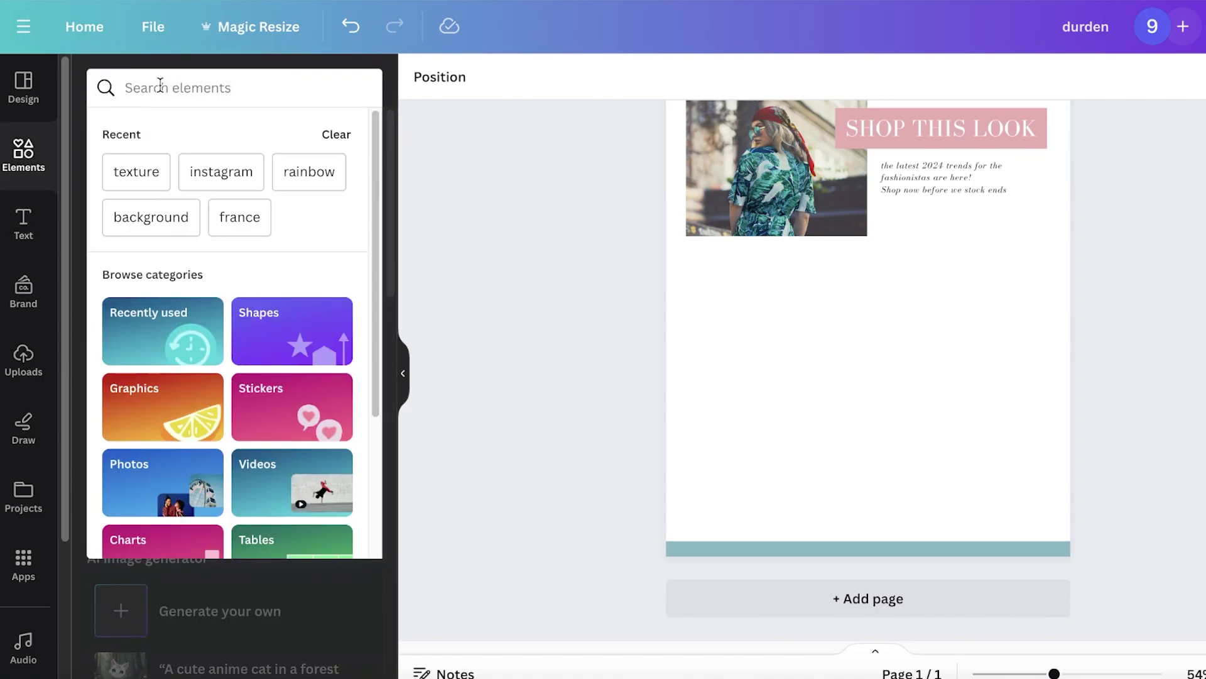
text(fashi)
click(221, 268)
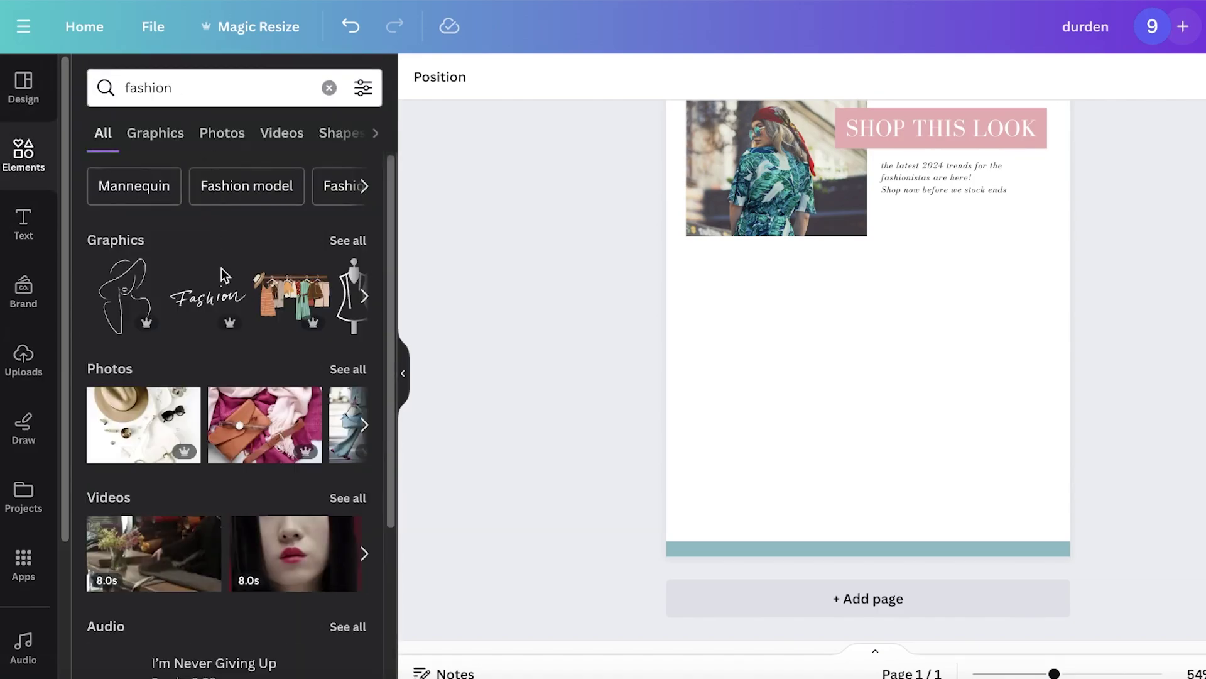
click(348, 371)
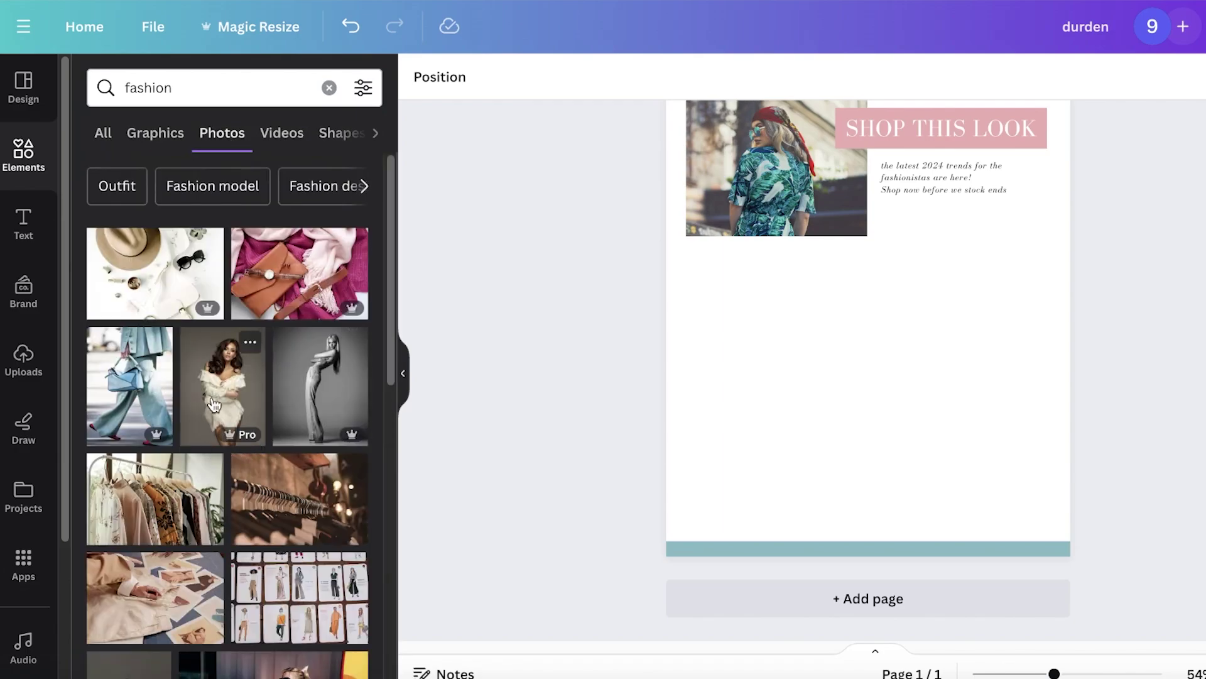
drag(300, 597, 798, 434)
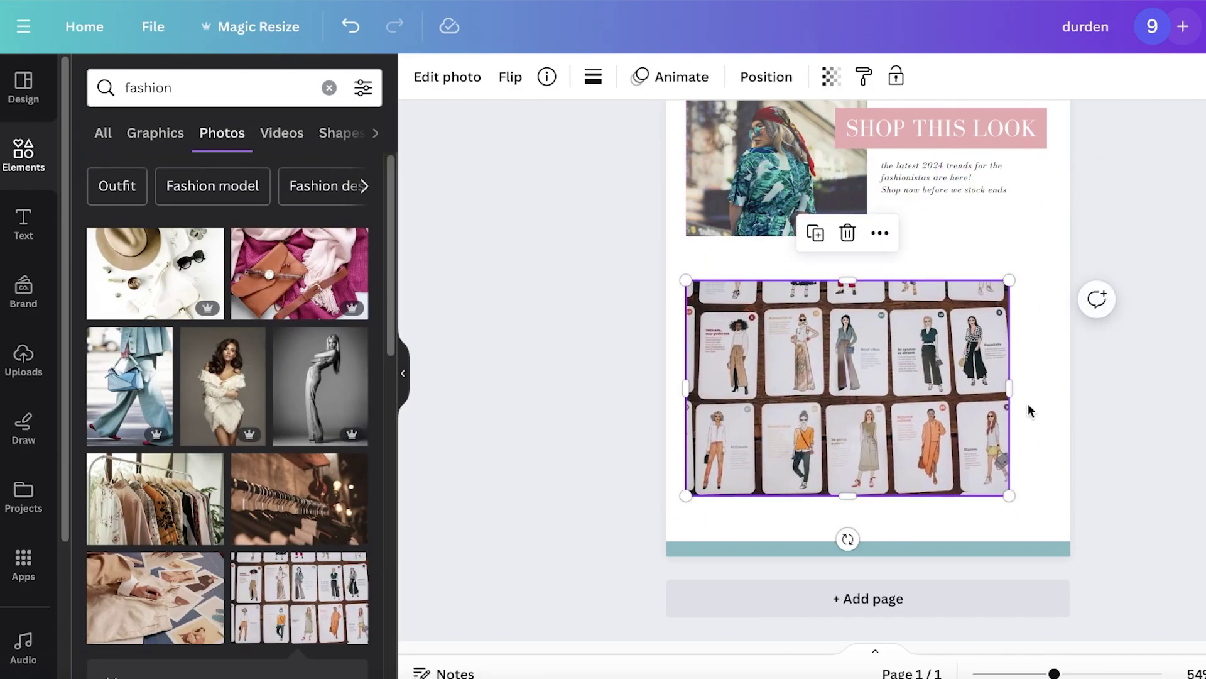
drag(1009, 495, 877, 409)
drag(782, 346, 774, 333)
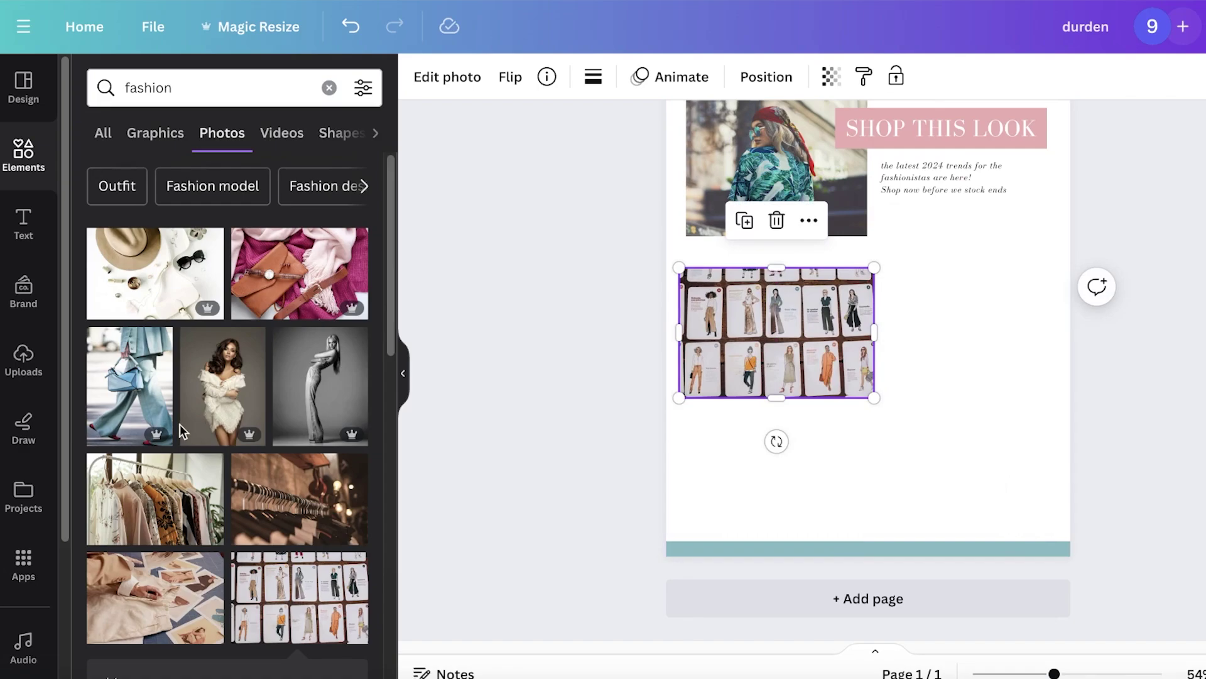
Add a clothes-rack photo, shrinking it and overlapping it at the lower right
click(162, 500)
drag(869, 269, 928, 412)
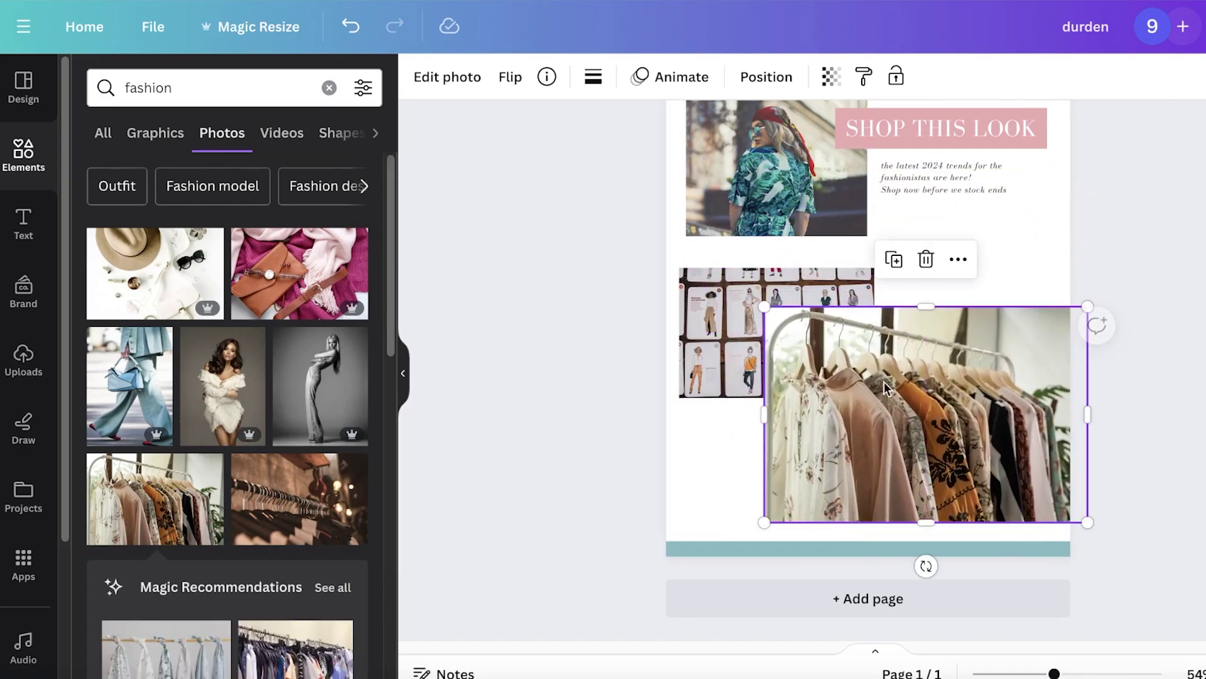
drag(786, 322, 851, 361)
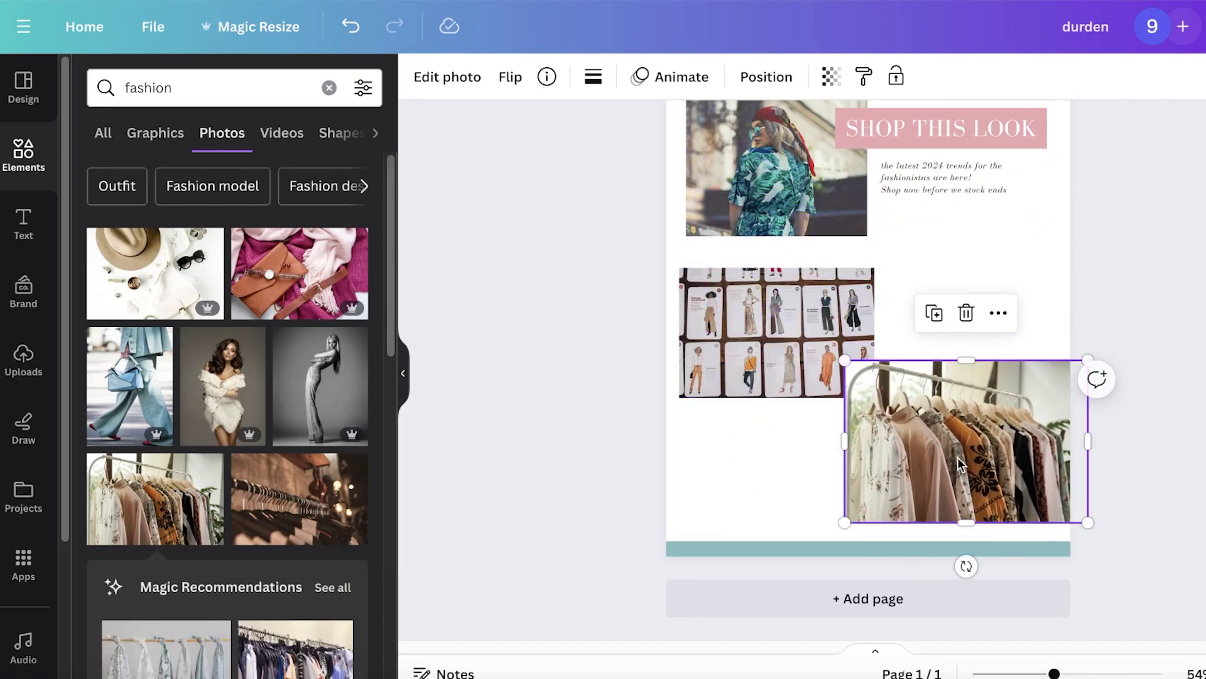
drag(970, 460, 927, 454)
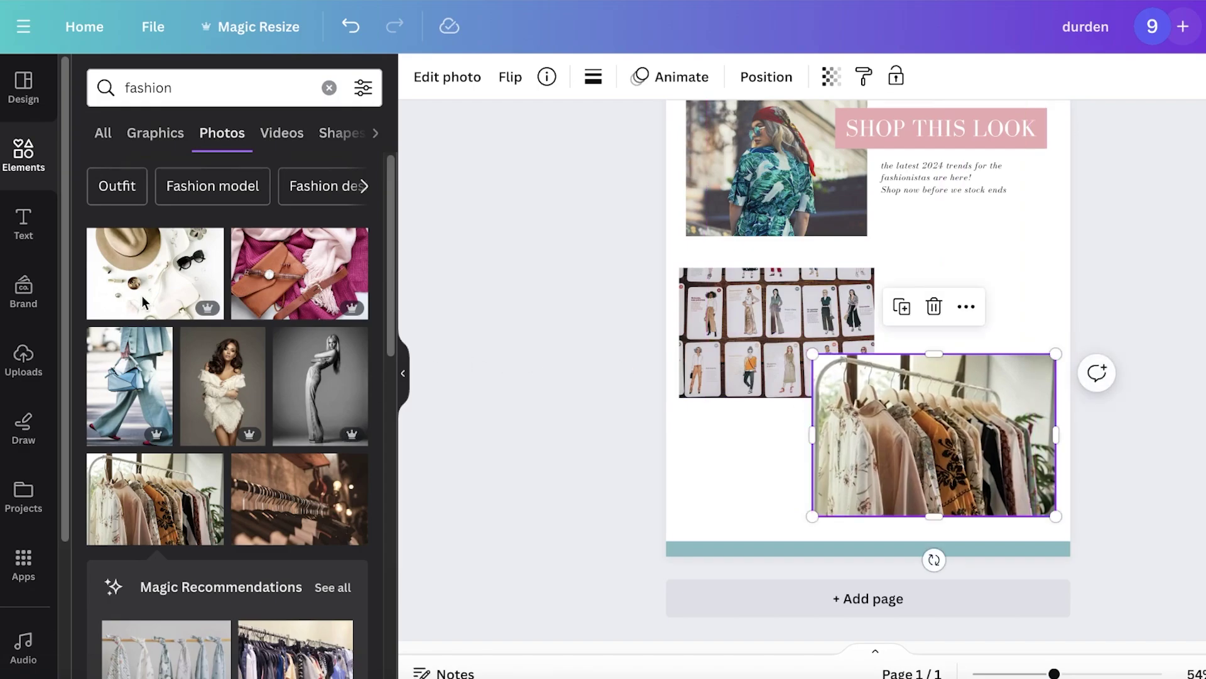
click(23, 153)
click(144, 87)
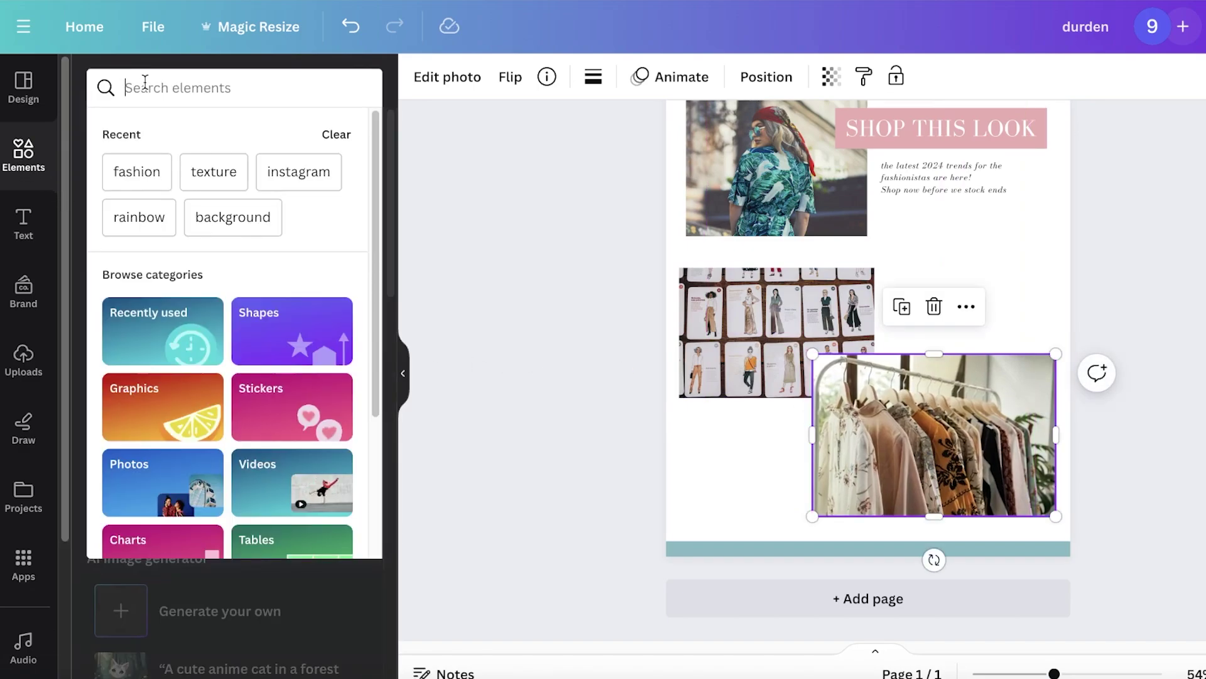
Search graphics for 'paper clip', trying then removing rose-gold and silver clips
text(join)
key(Return)
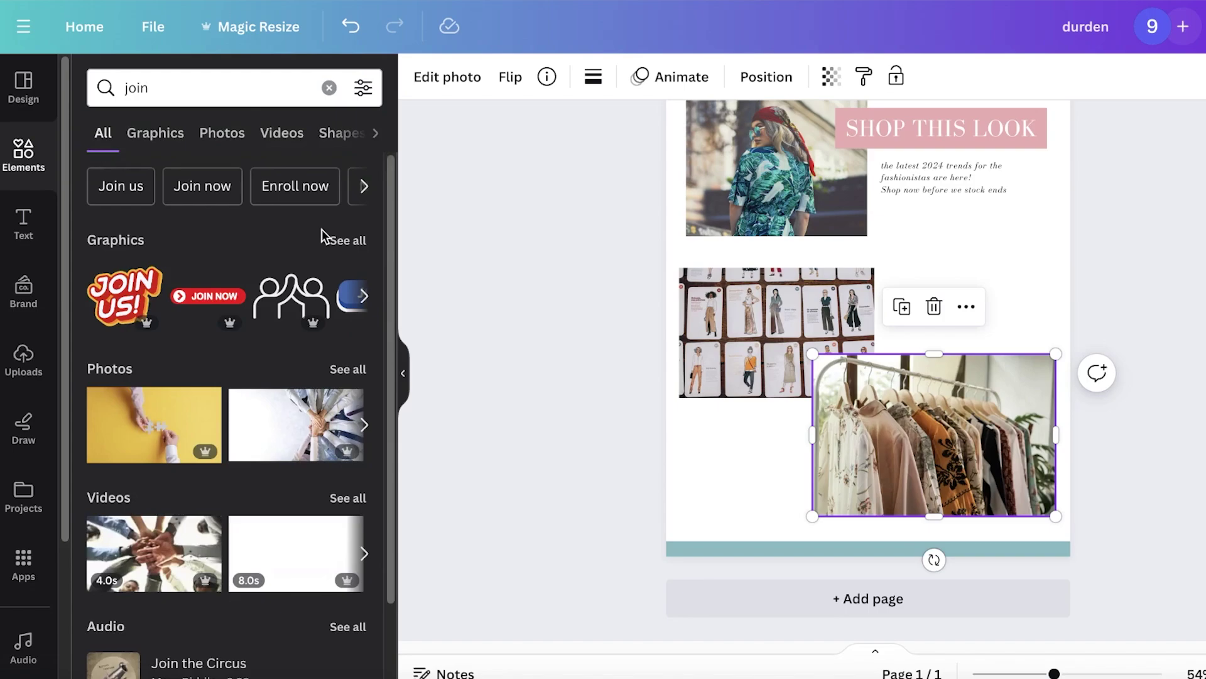
click(331, 236)
click(274, 97)
text(pape)
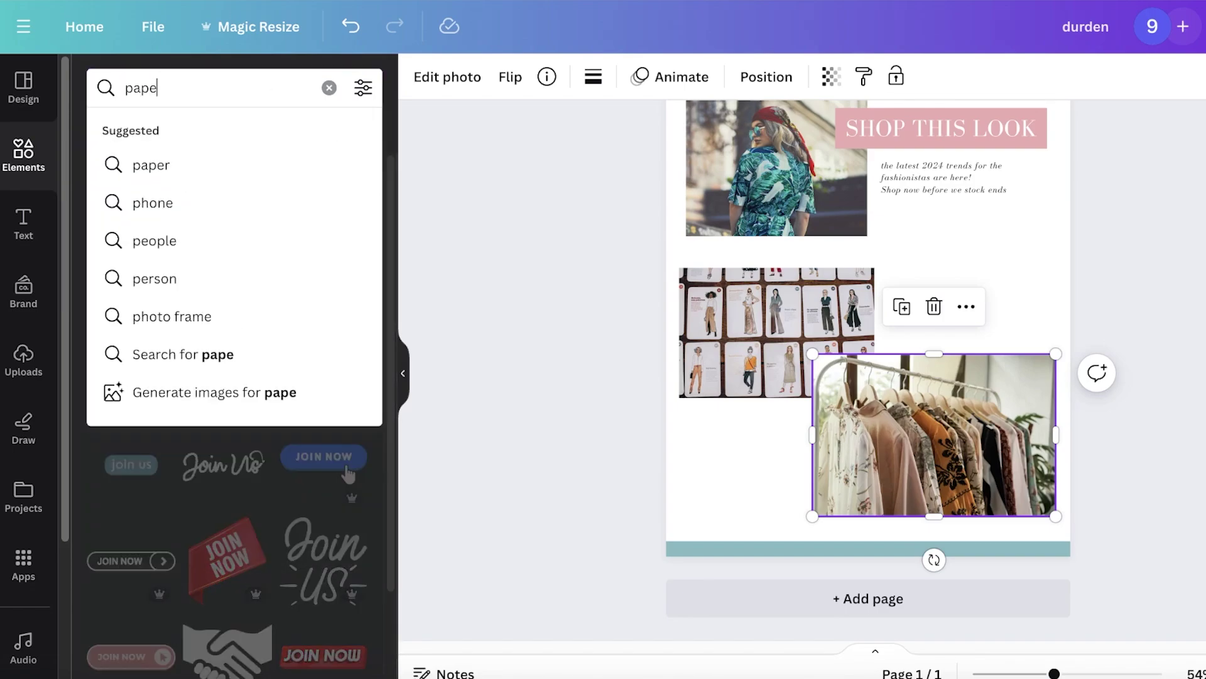
text(r clip)
key(Return)
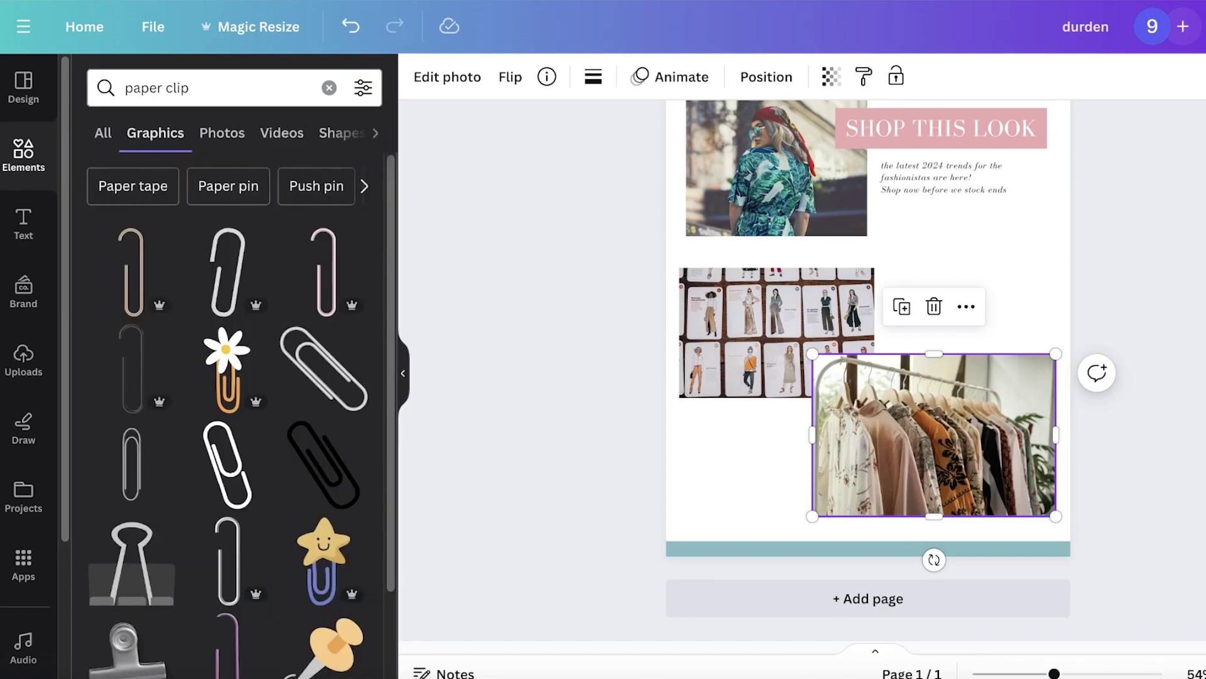
click(134, 256)
drag(942, 276, 977, 270)
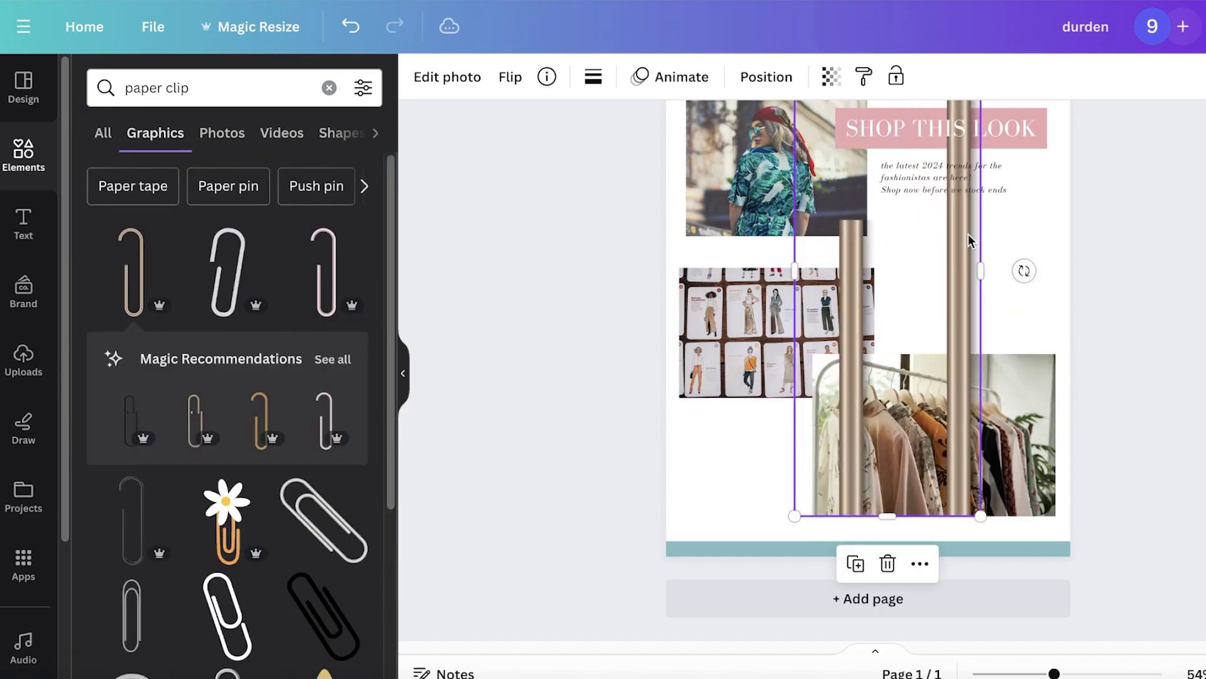
key(Delete)
click(325, 520)
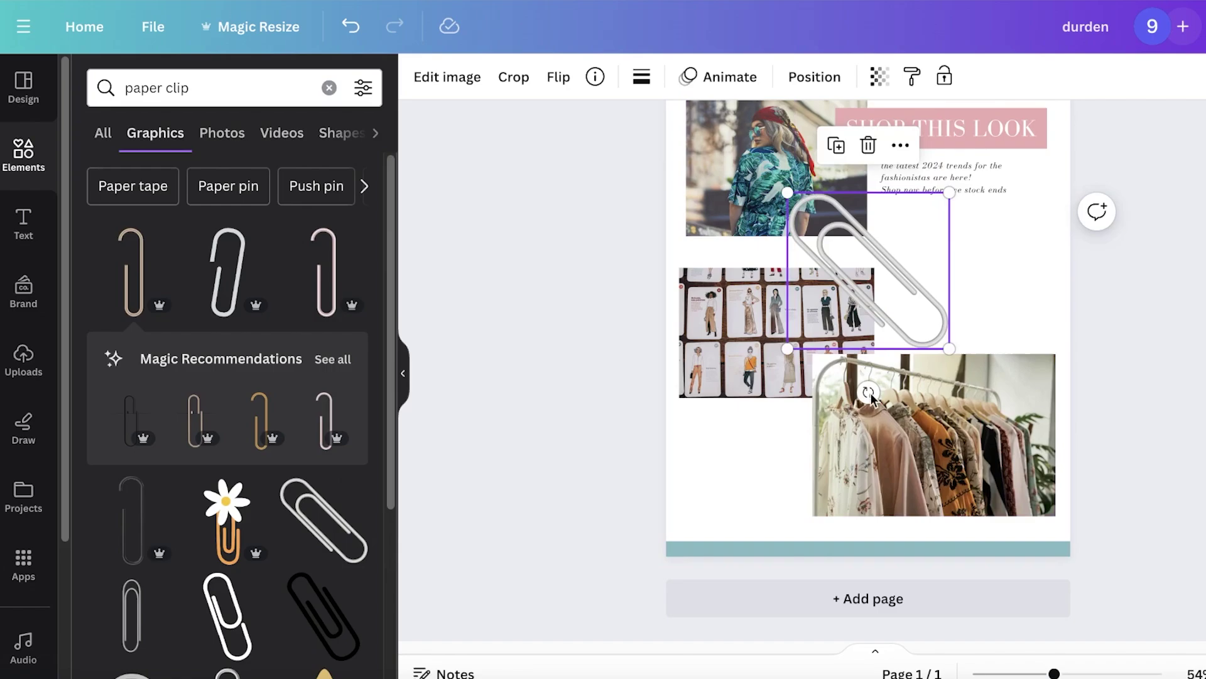
drag(867, 272, 927, 388)
key(Delete)
Shrink a pink paper clip and place it on the clothes-rack photo's top-right edge
click(325, 270)
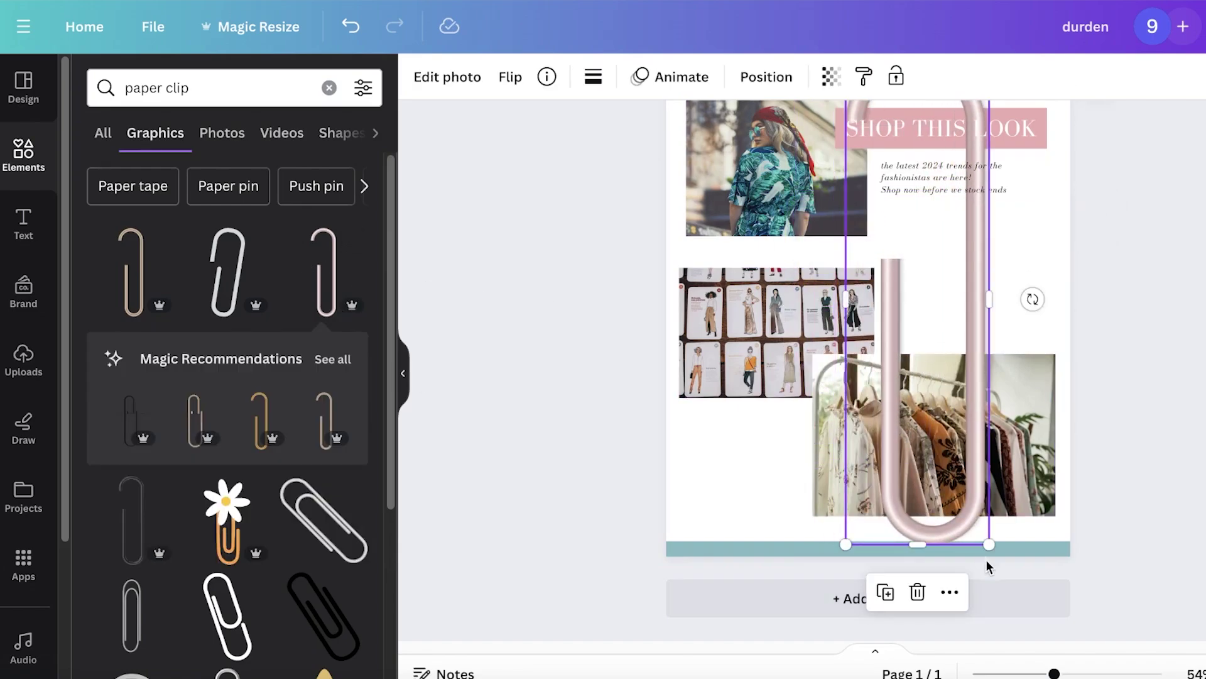
drag(989, 544, 881, 365)
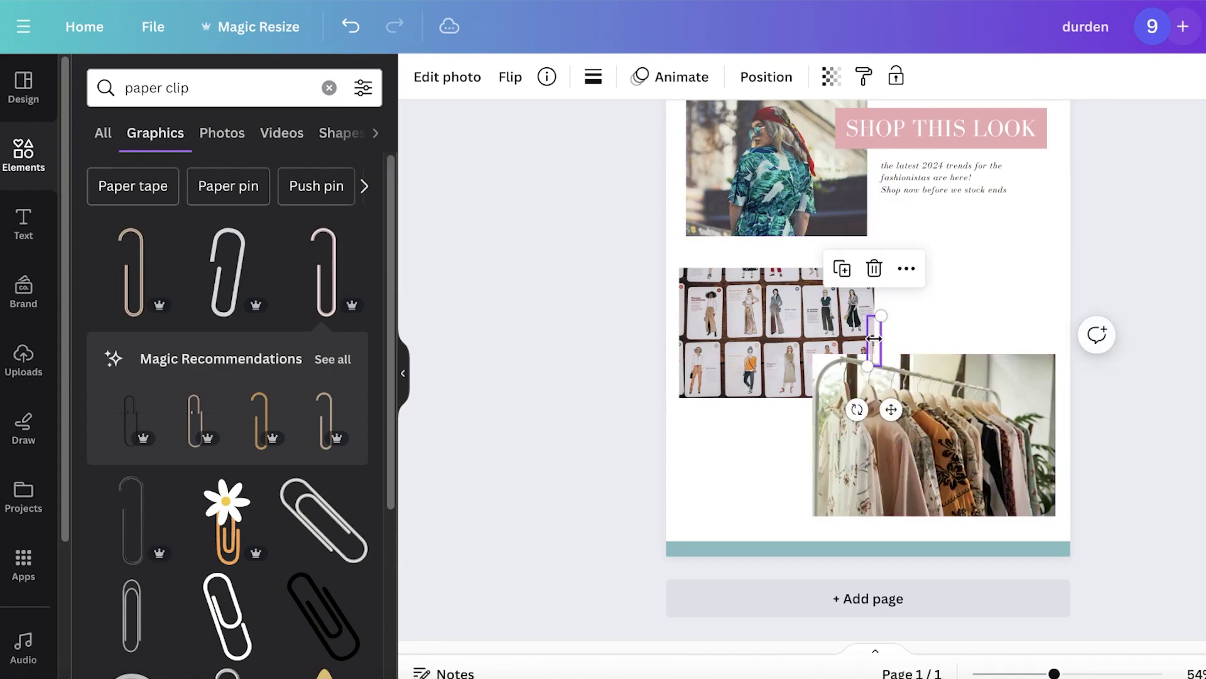
drag(894, 413, 1060, 444)
click(934, 269)
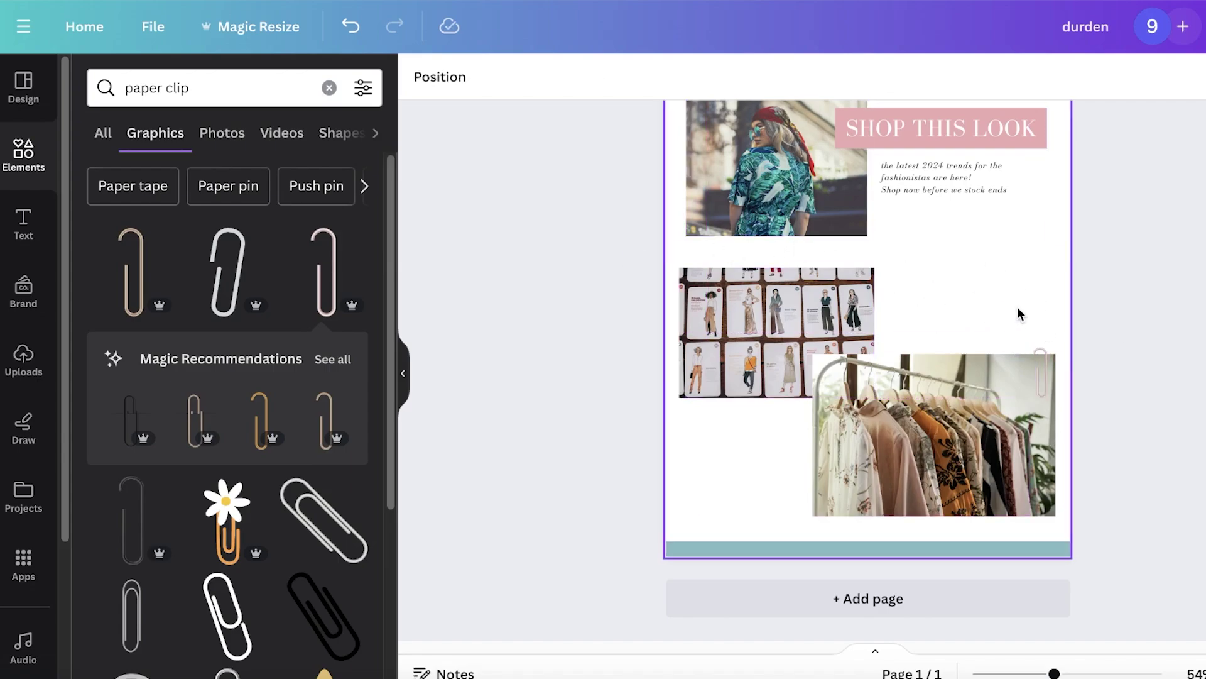
scroll(909, 371, up, 5)
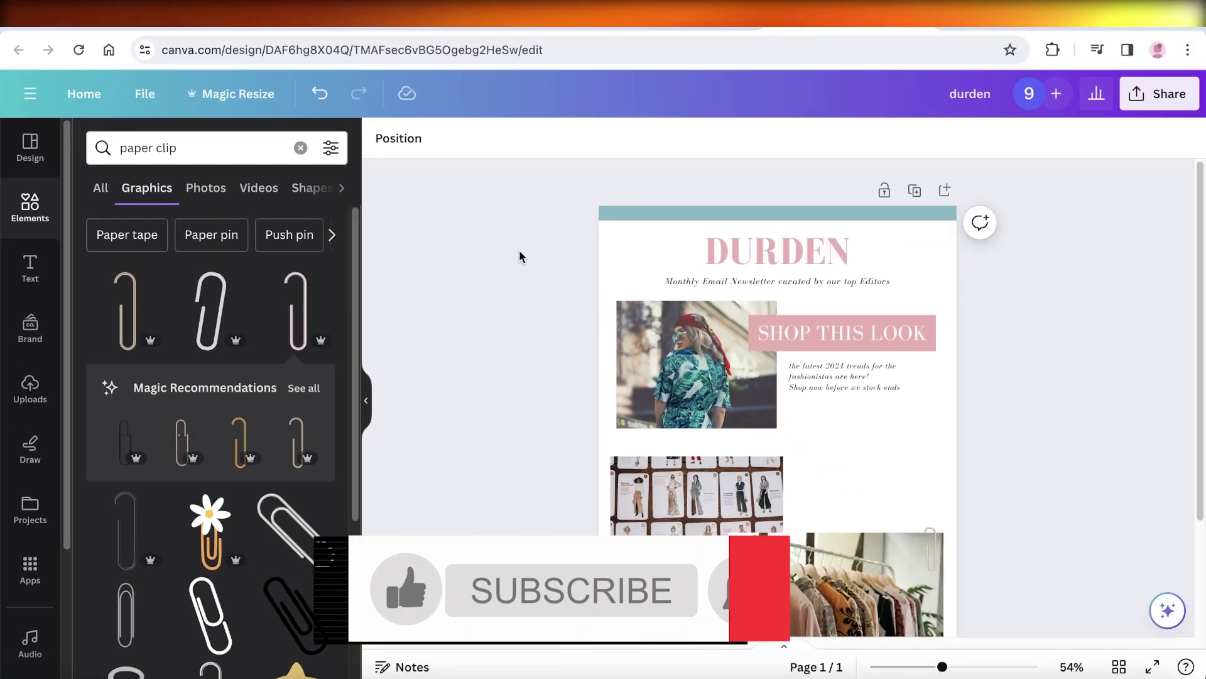
scroll(1066, 321, down, 3)
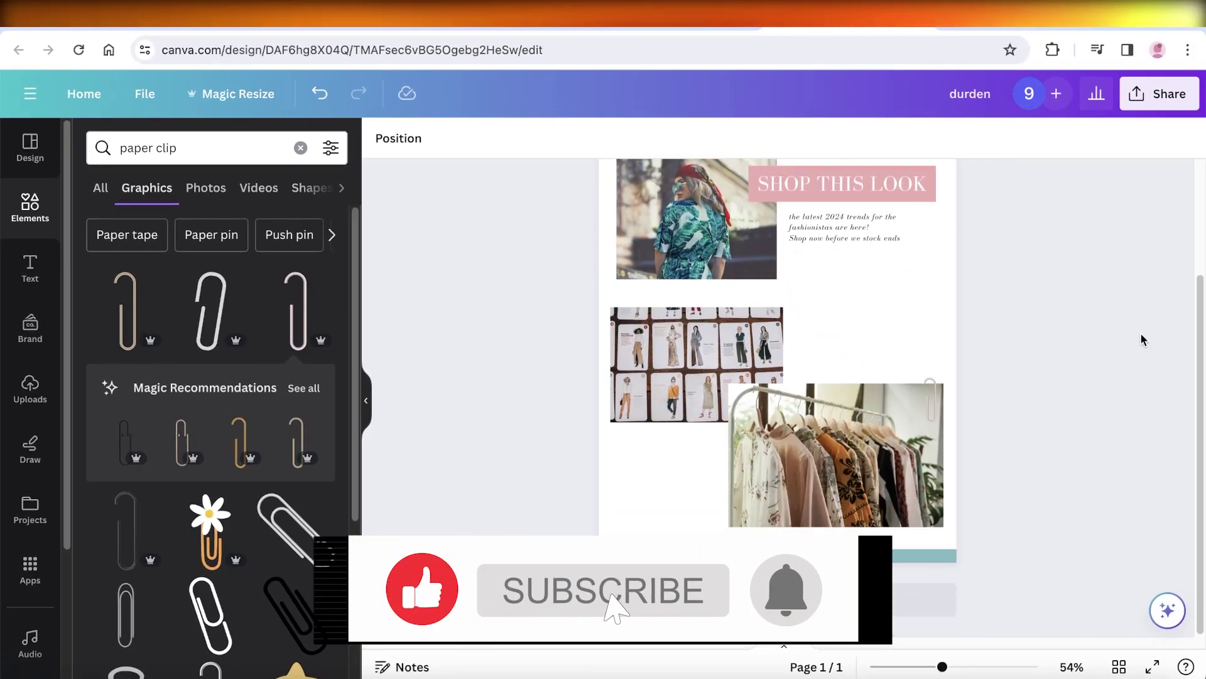